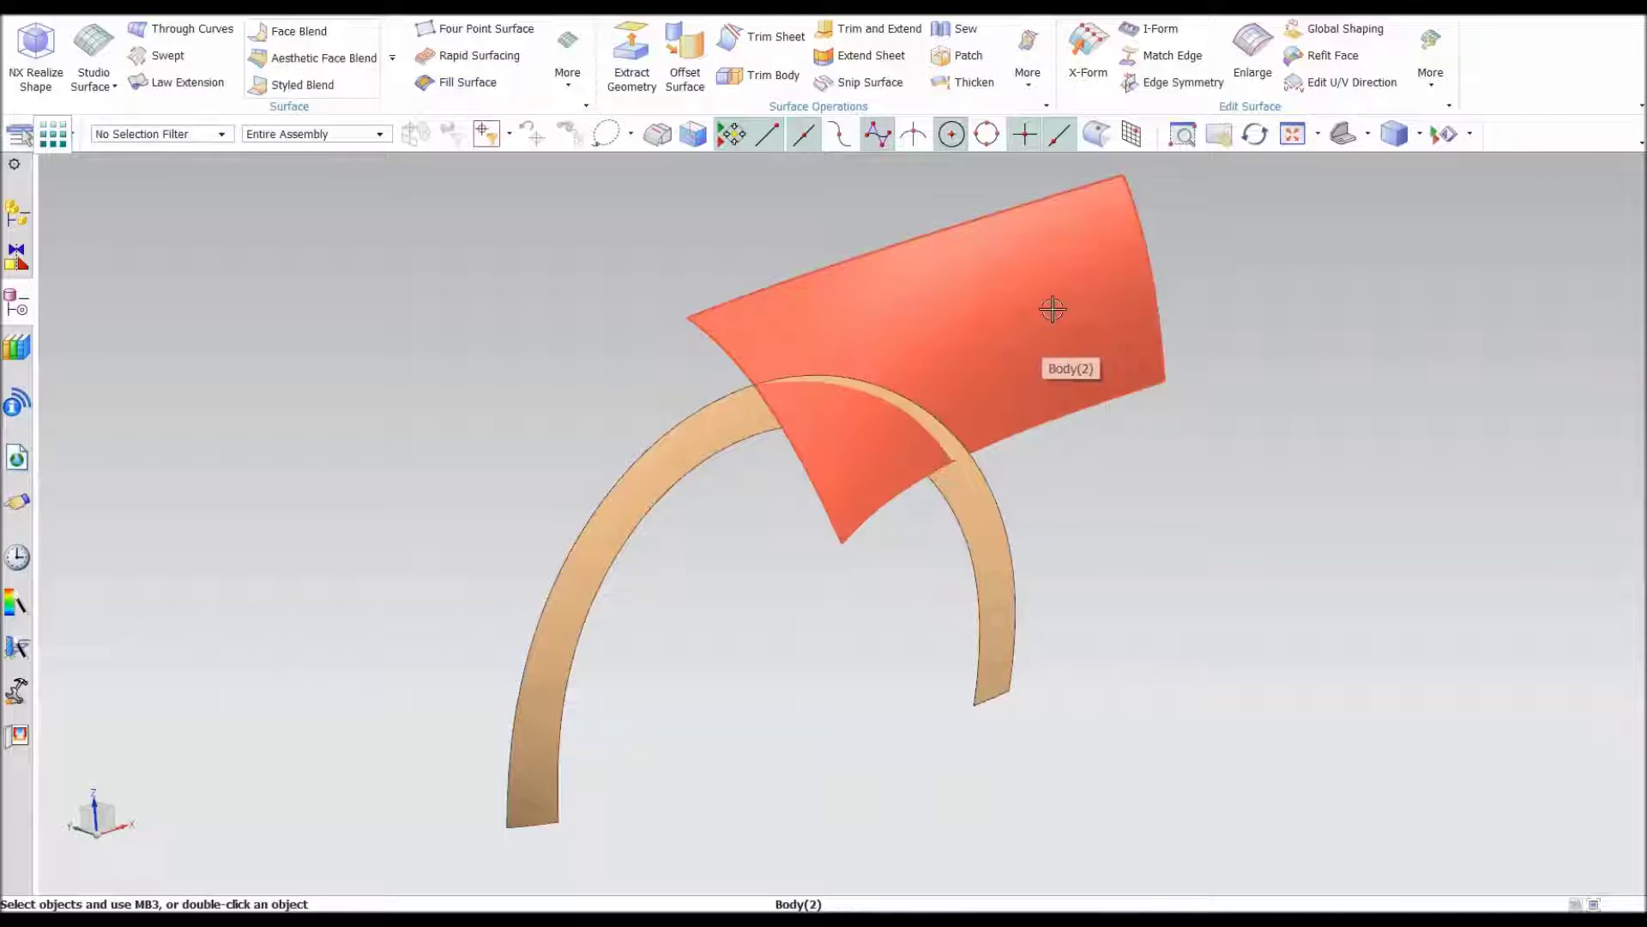
# - Save the part and project the arch's outer edge onto the XZ datum plane along the Y axis
pyautogui.hotkey('ctrl', 's')
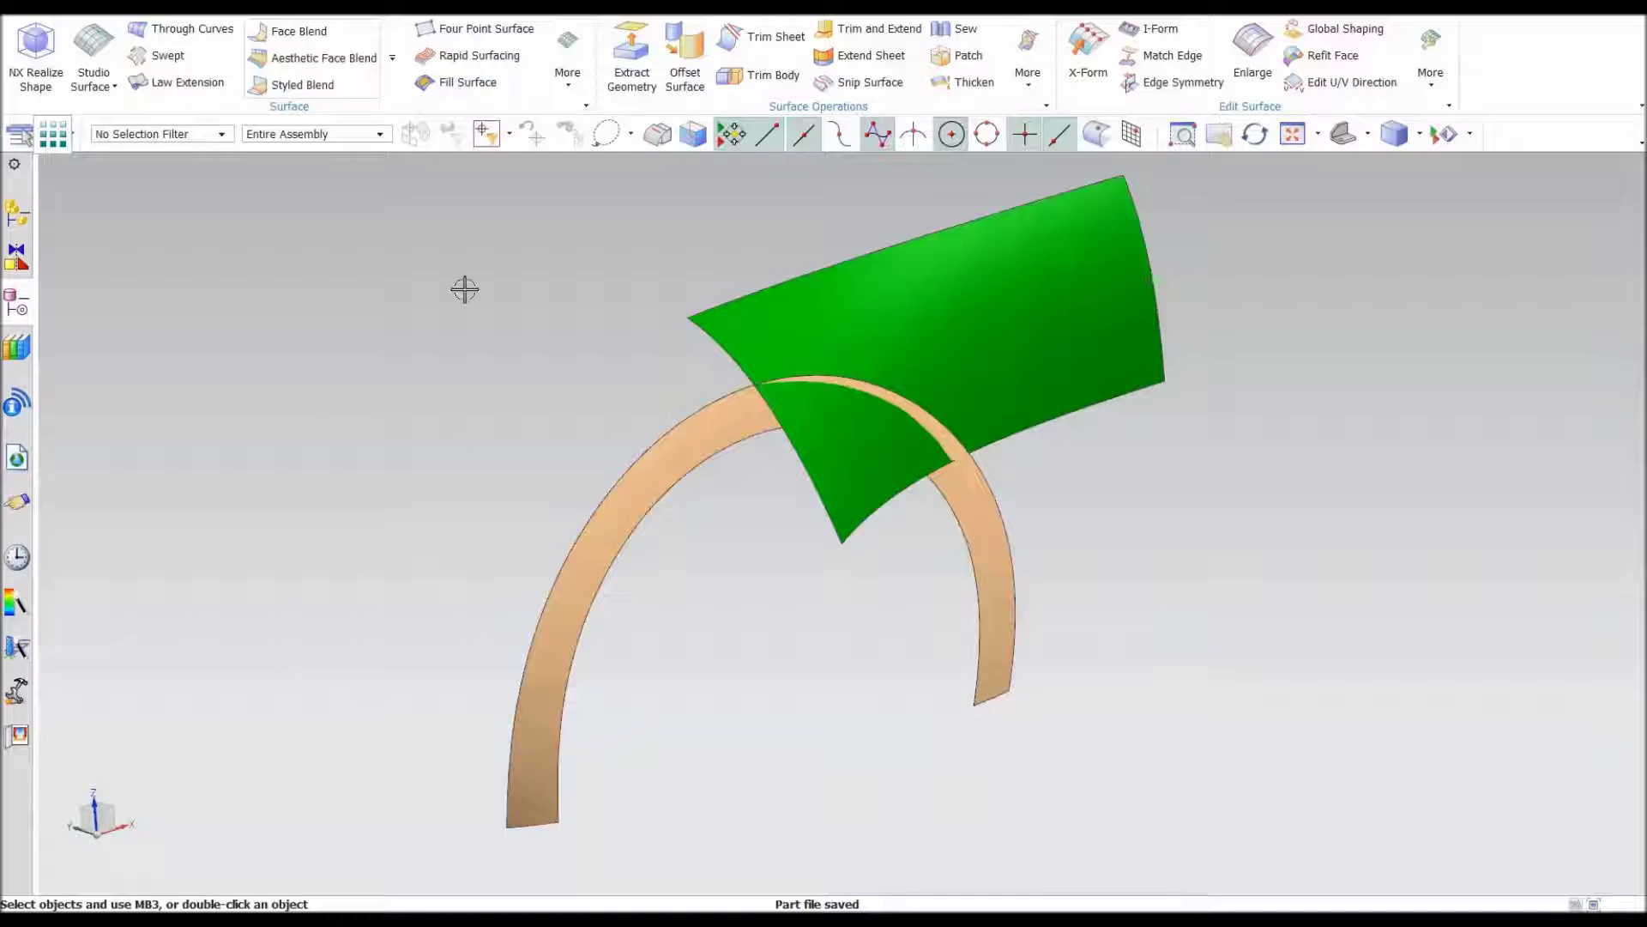
pyautogui.click(255, 7)
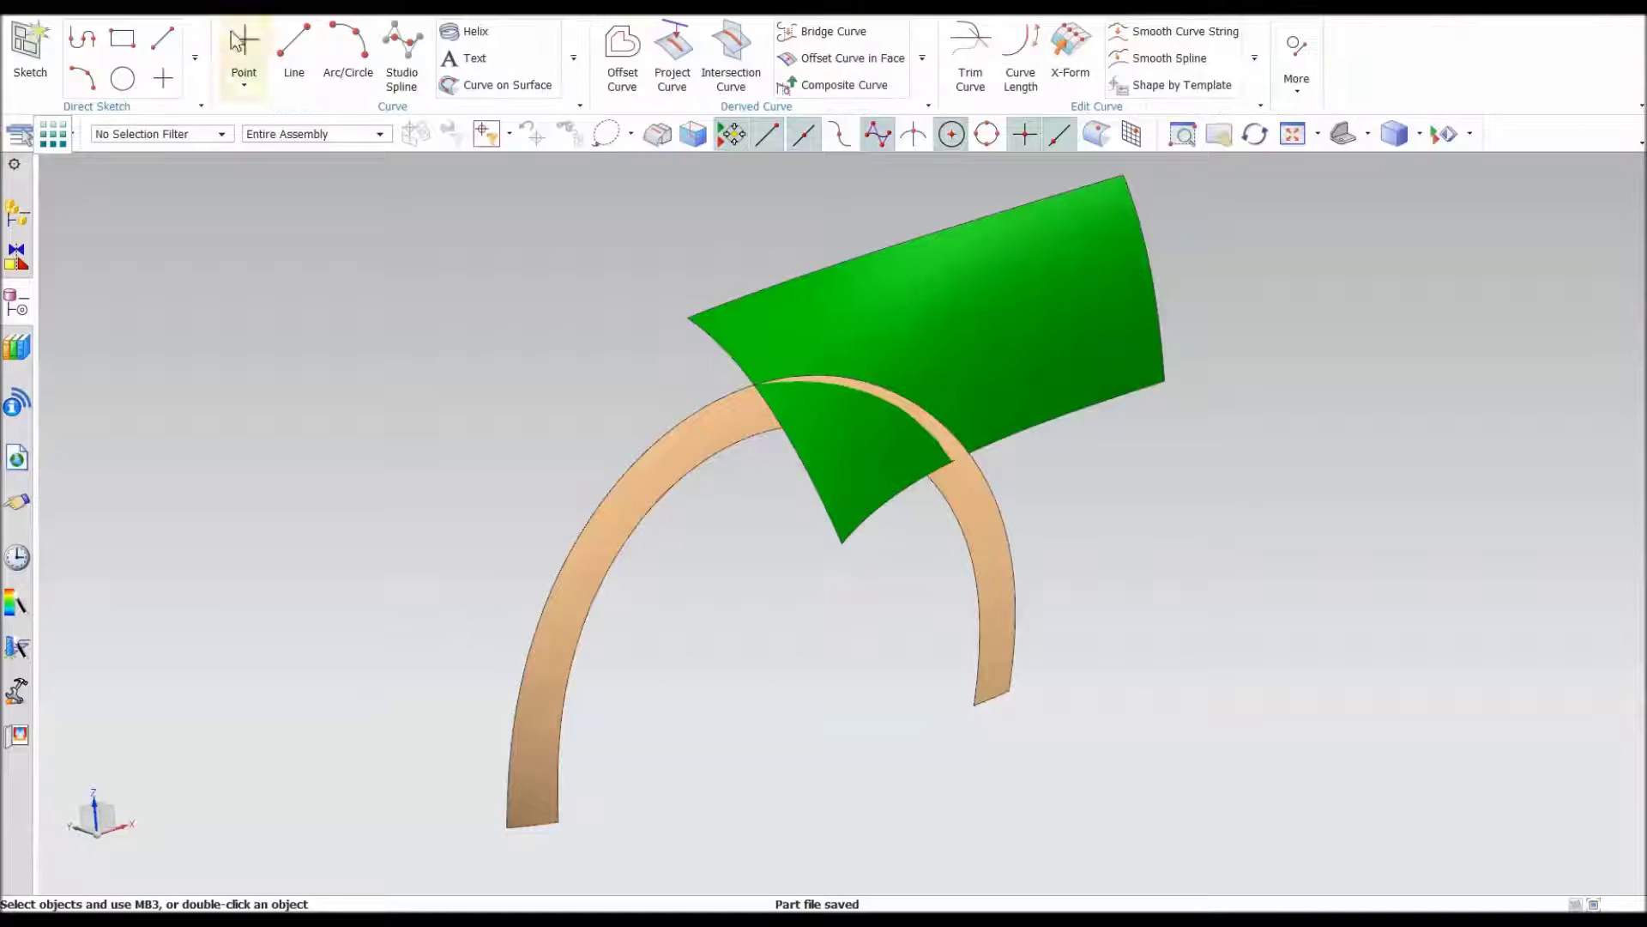
pyautogui.click(672, 53)
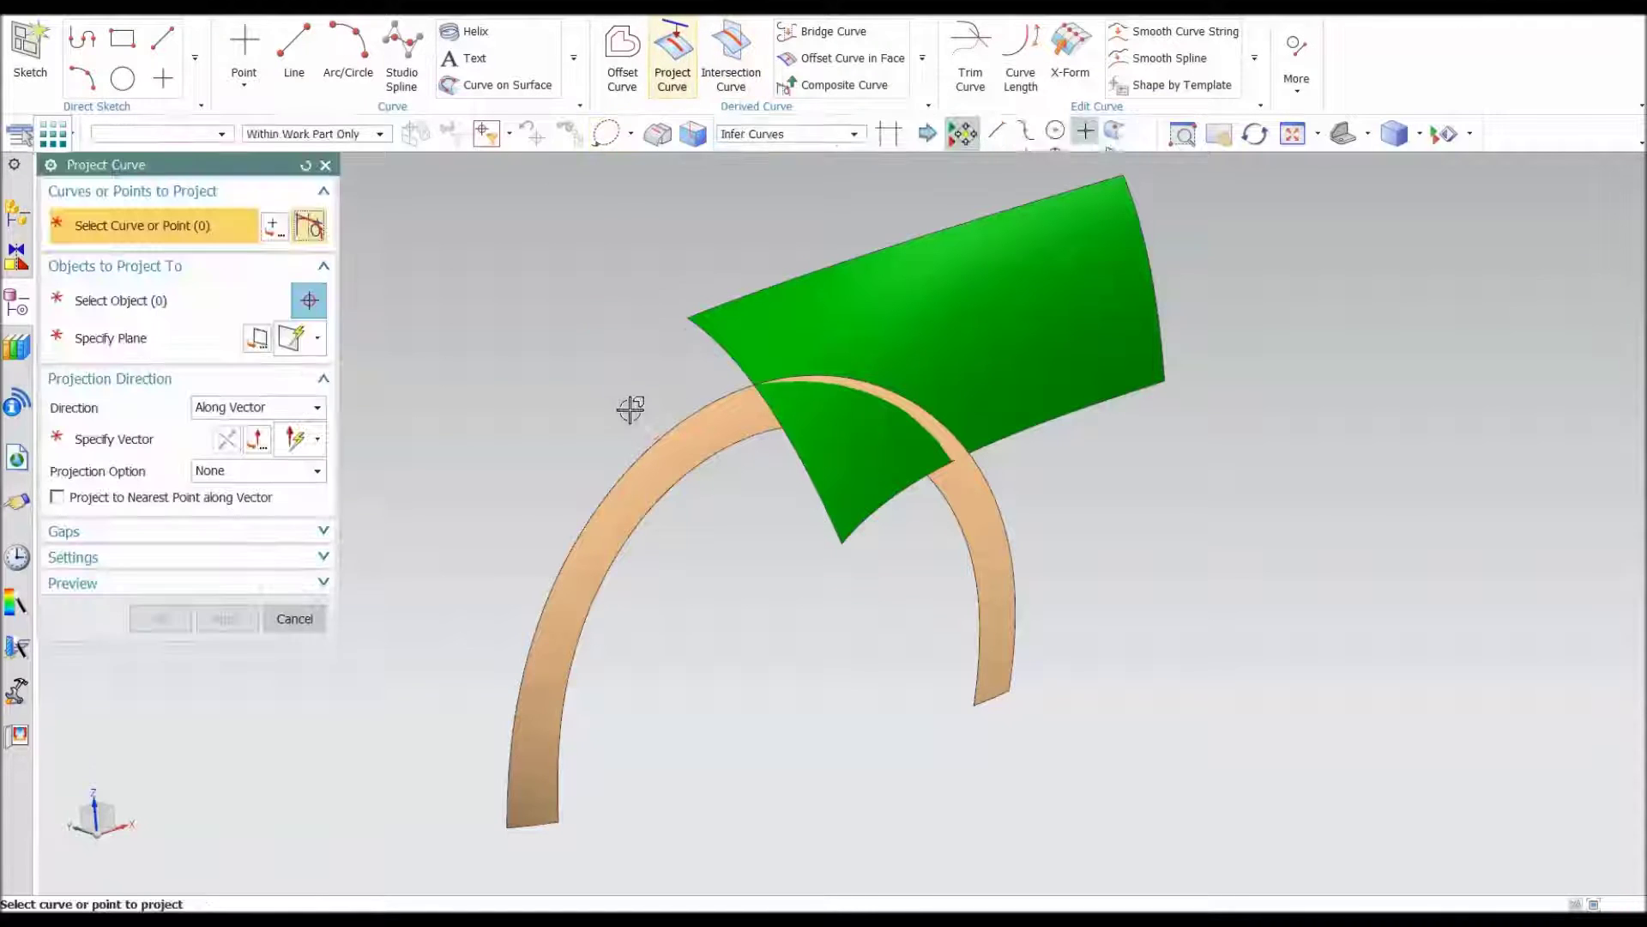
pyautogui.click(651, 446)
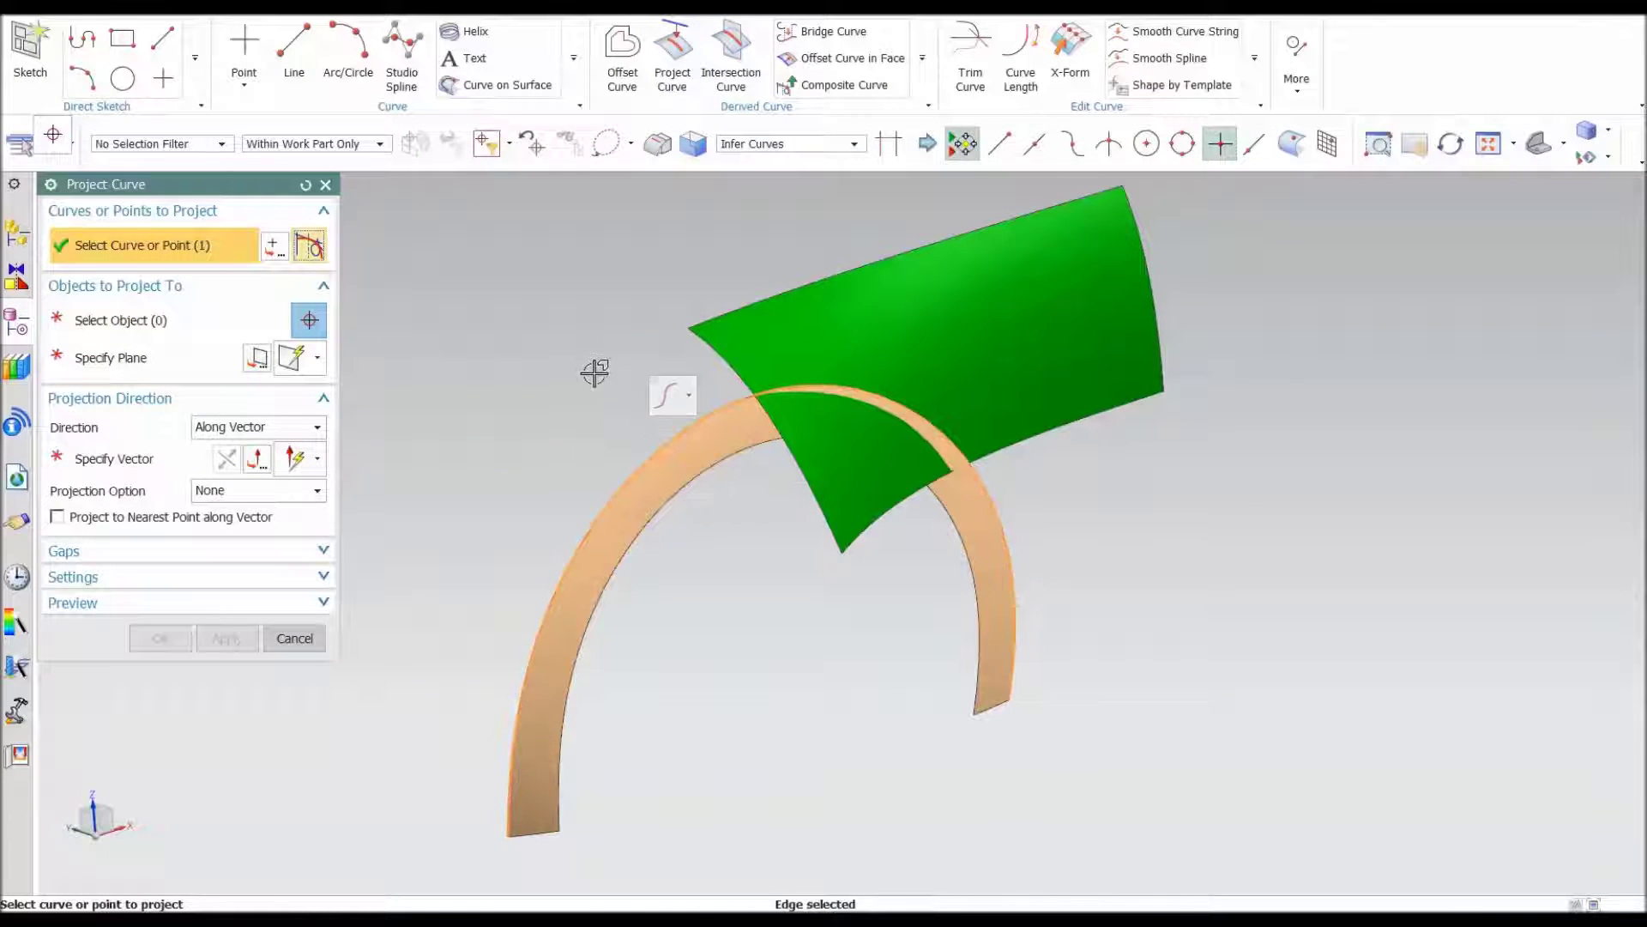
pyautogui.middleClick(563, 383)
pyautogui.scroll(-5, 561, 516)
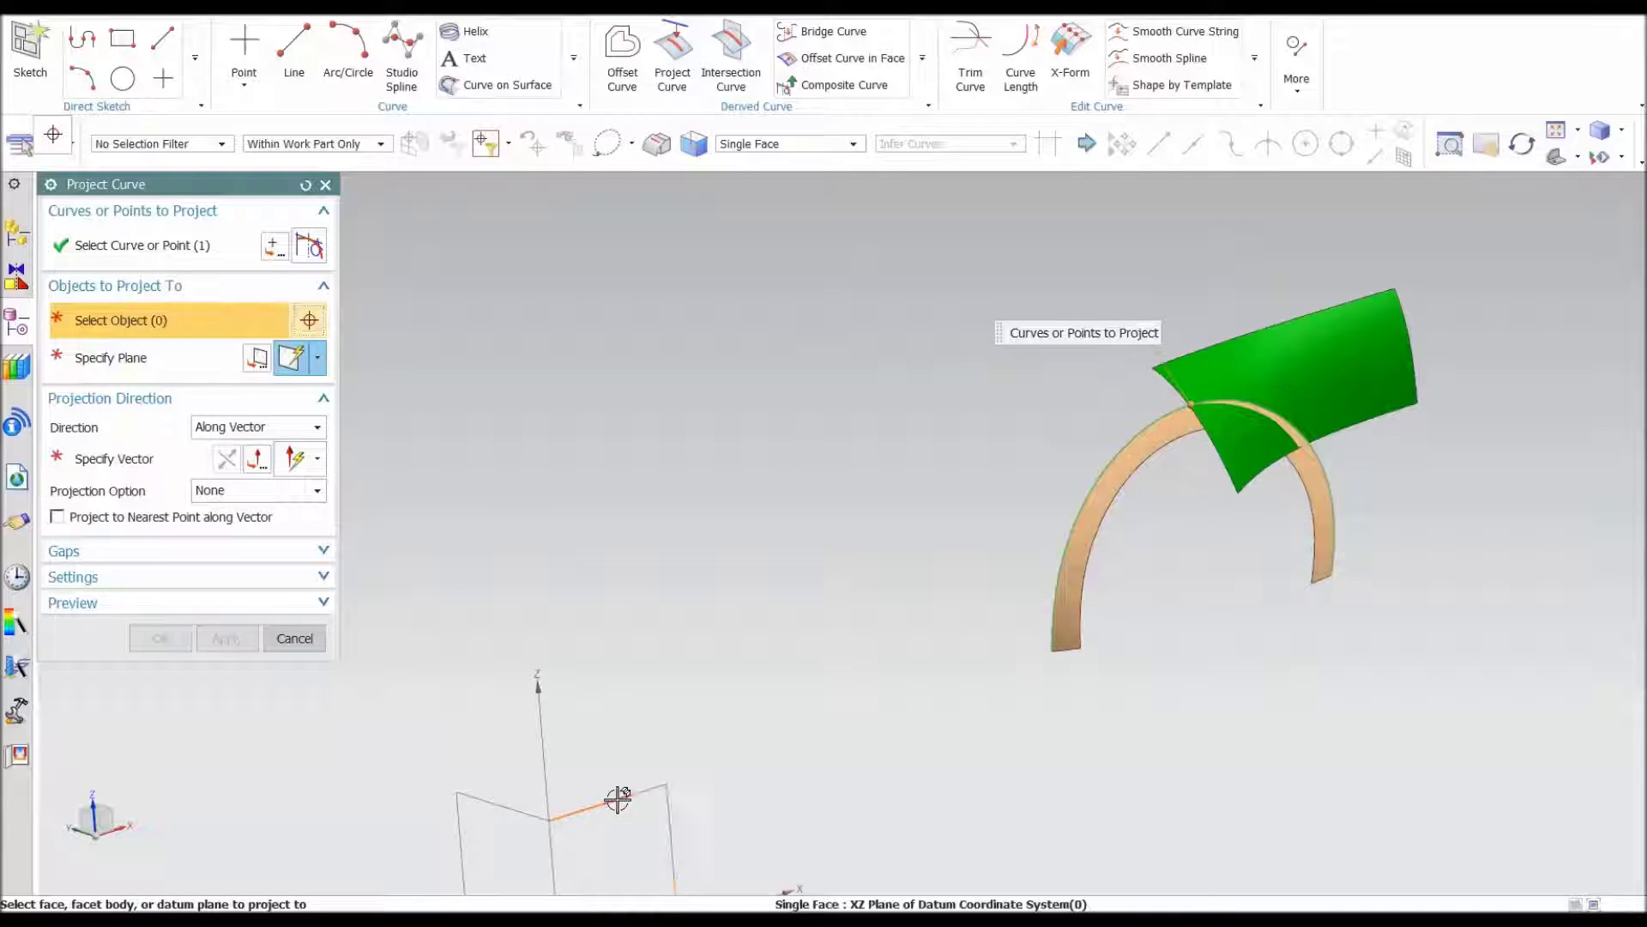
pyautogui.click(627, 795)
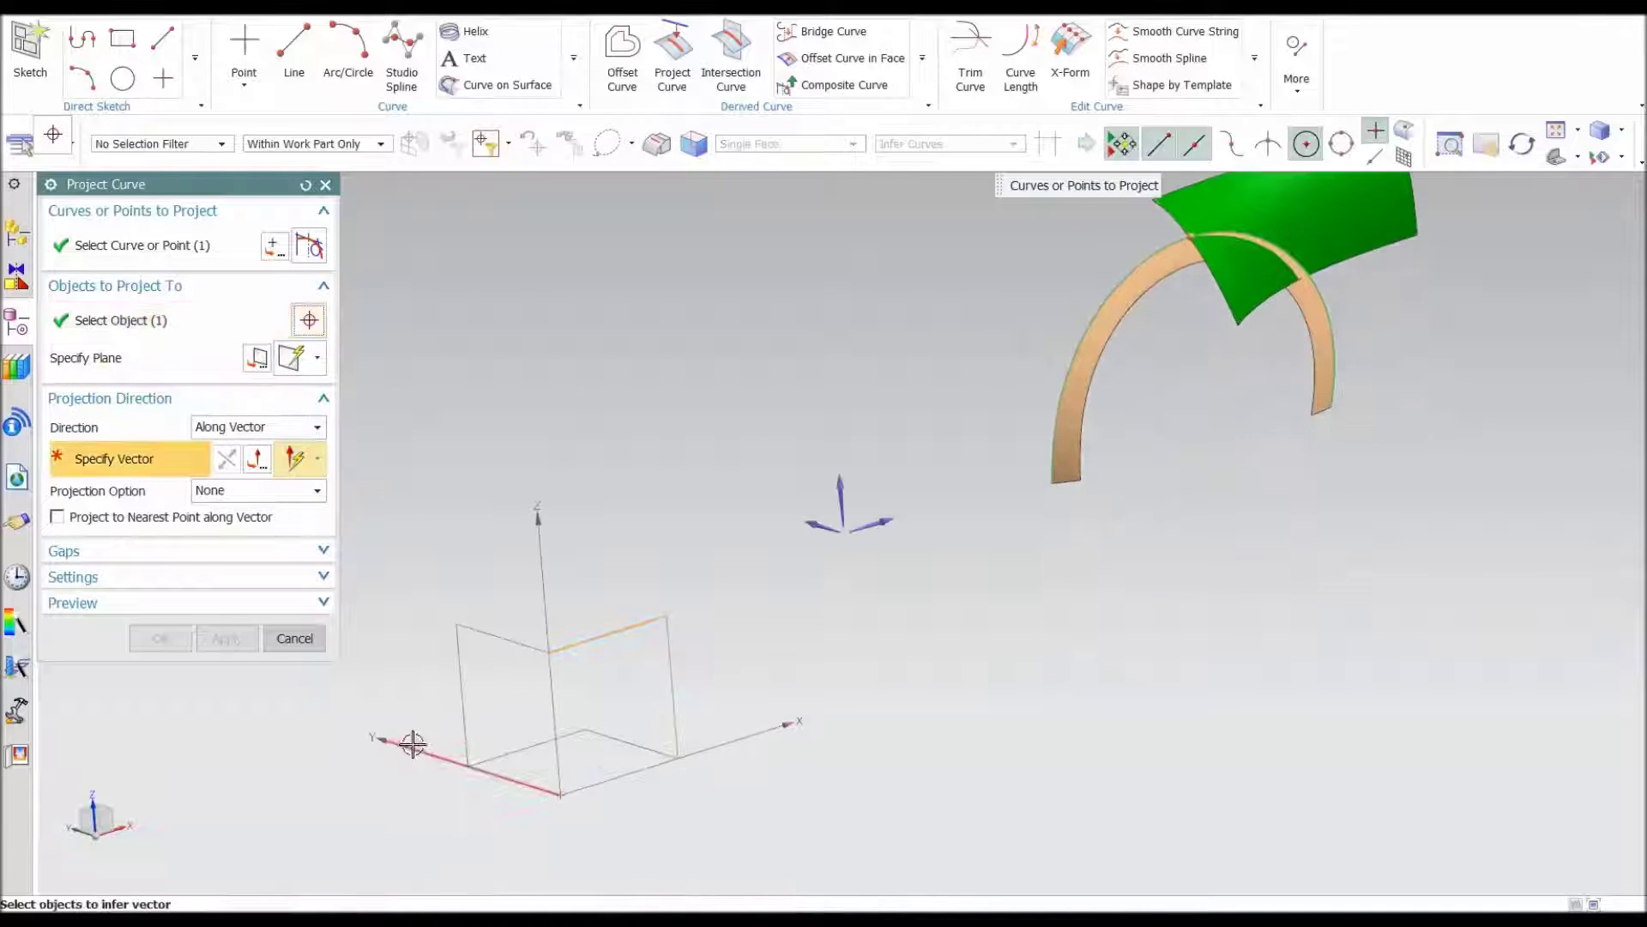
pyautogui.click(416, 745)
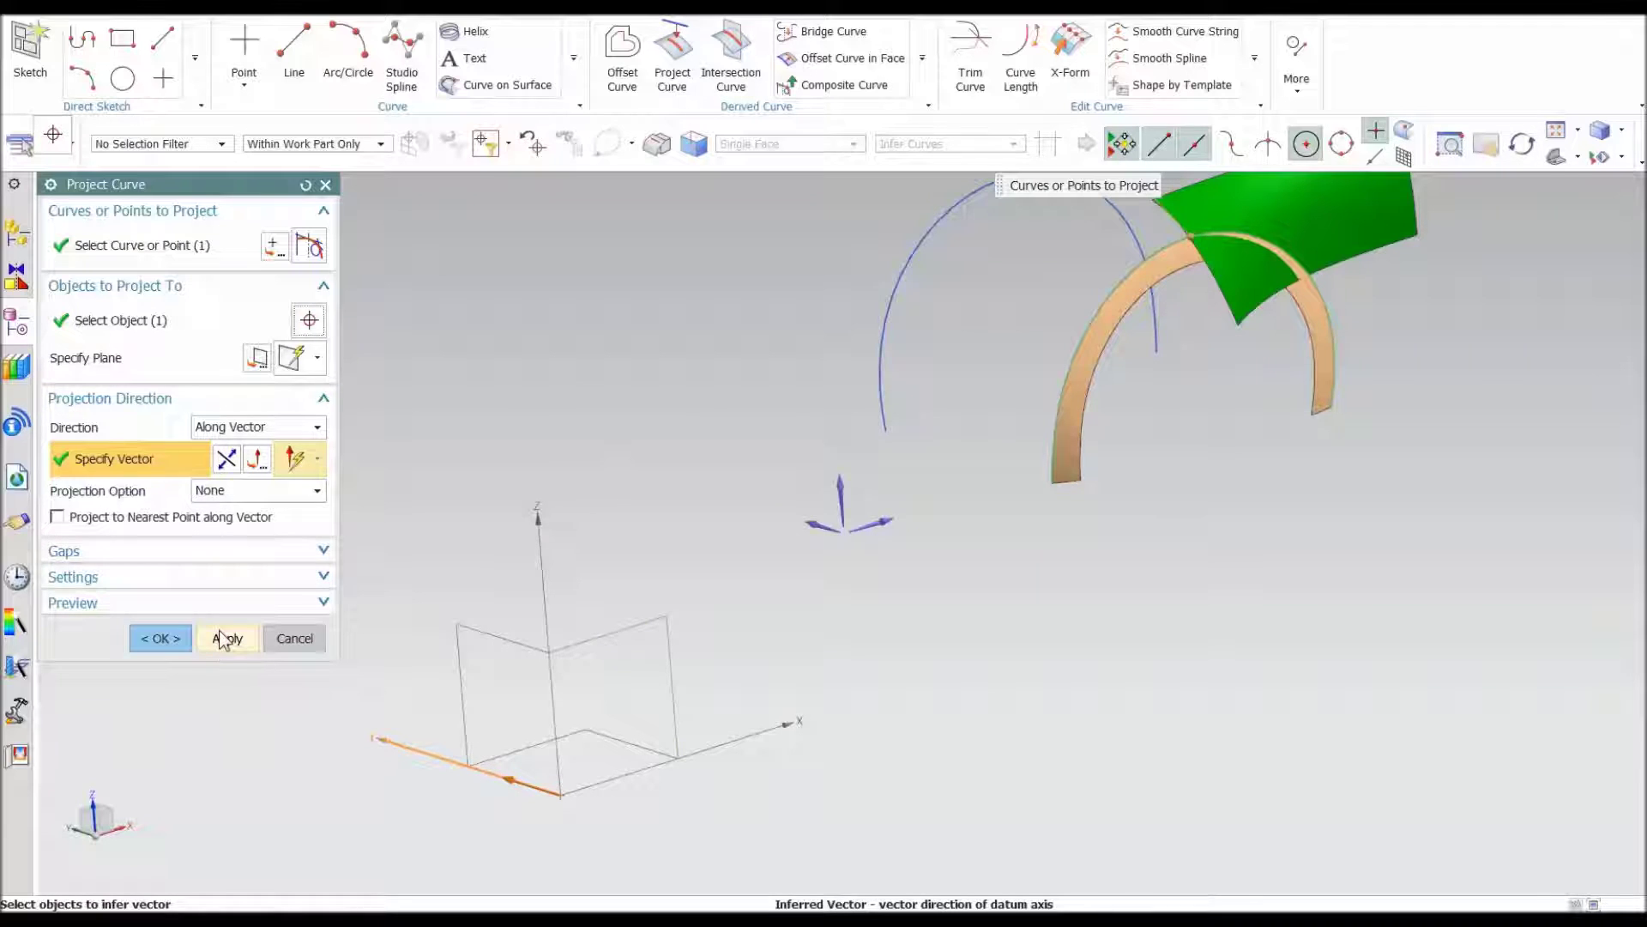
pyautogui.click(167, 647)
pyautogui.moveTo(603, 415); pyautogui.dragTo(1060, 209, button='middle')
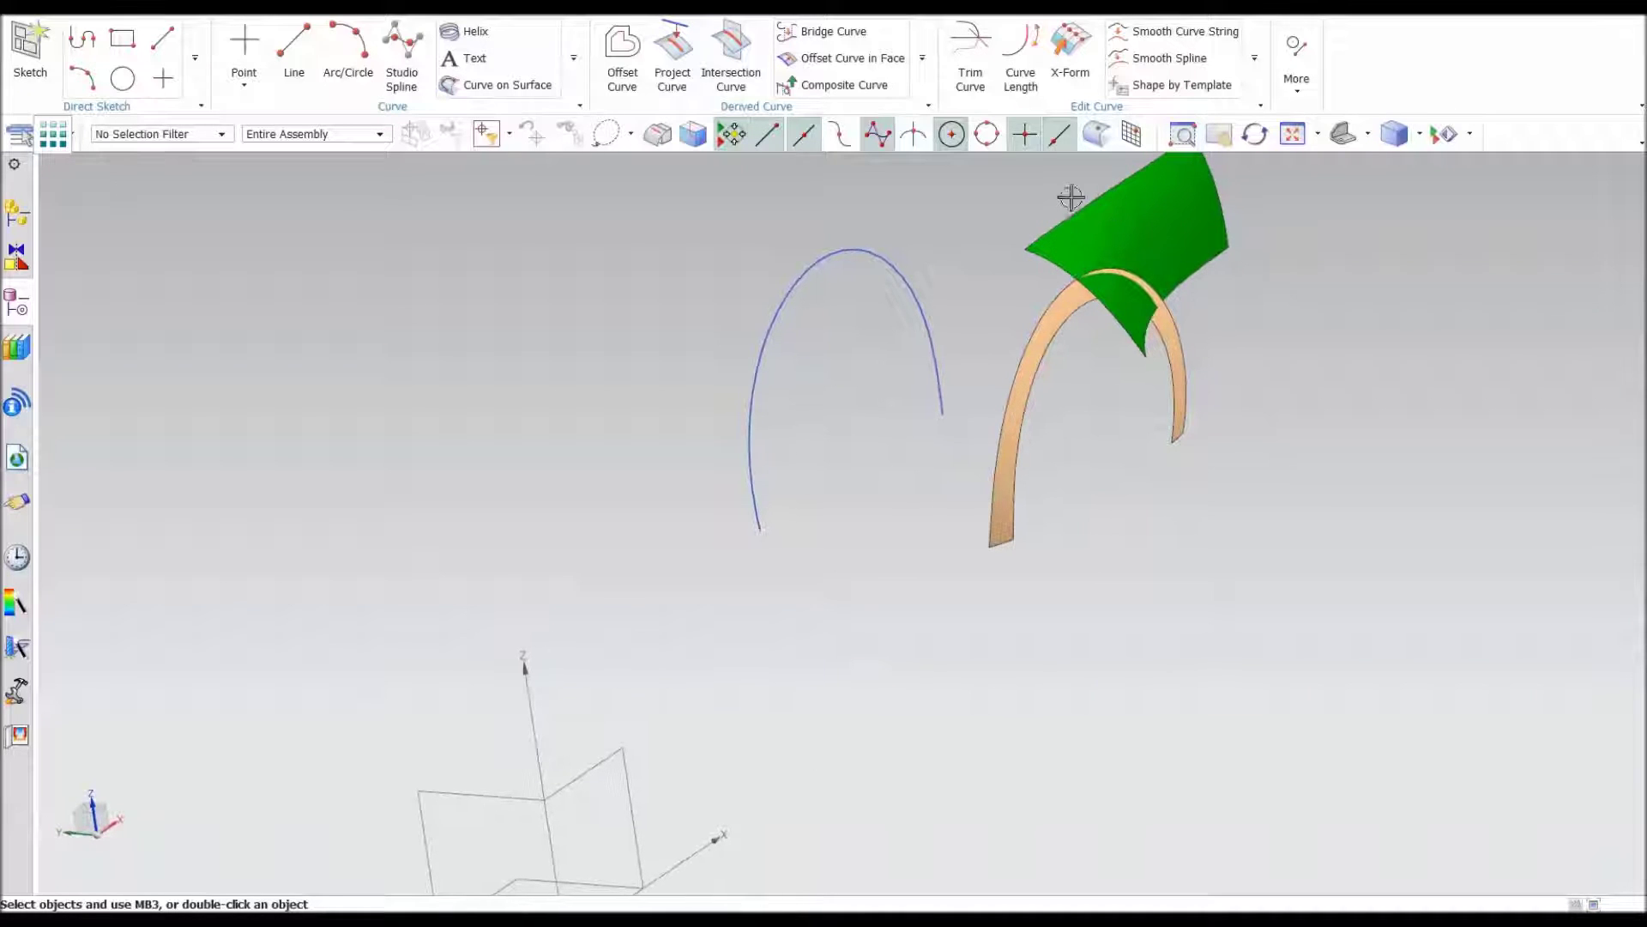
# - Offset the projected arch curve 200 mm outward on the XZ plane using Offset Curve in Face
pyautogui.click(855, 60)
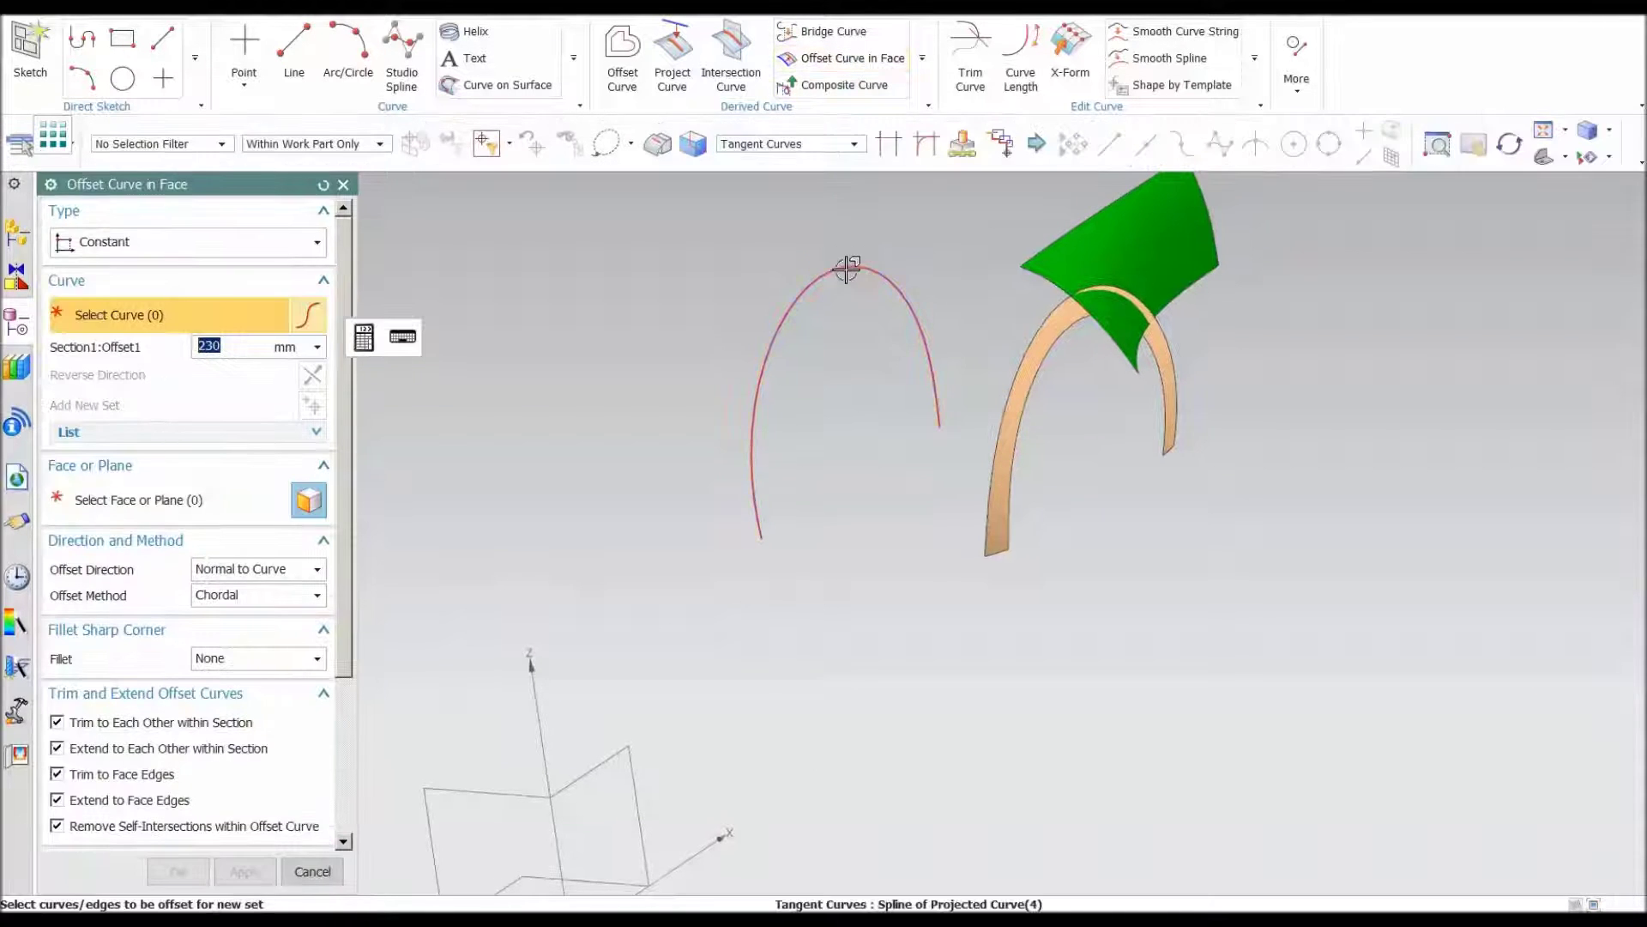
pyautogui.click(850, 266)
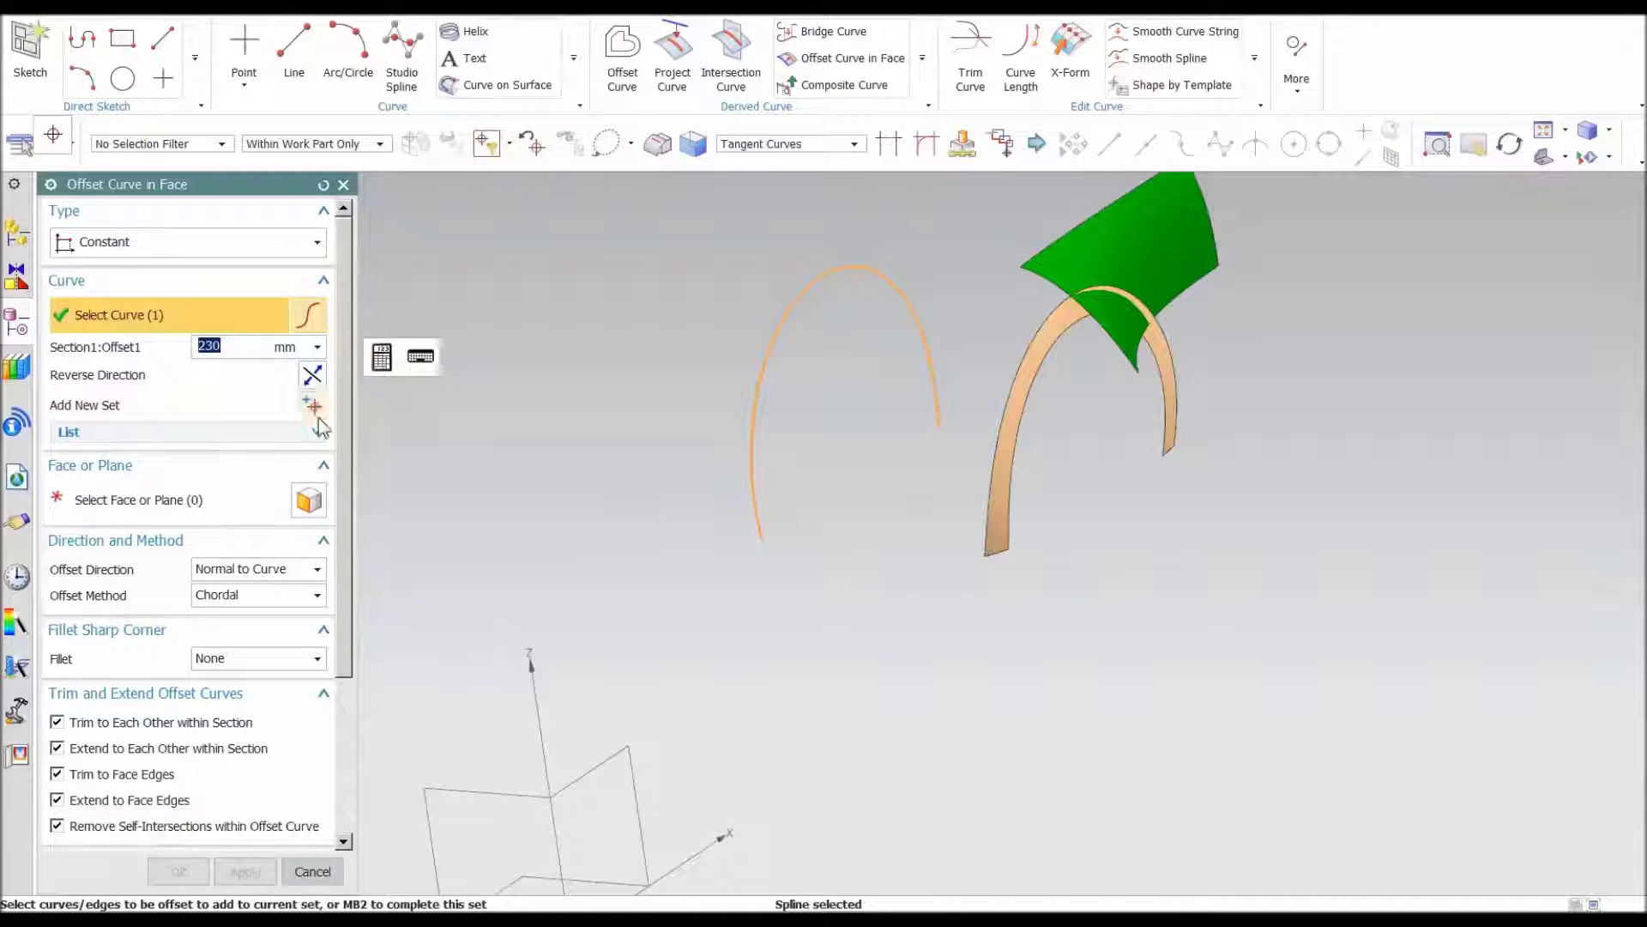
pyautogui.click(193, 497)
pyautogui.click(596, 770)
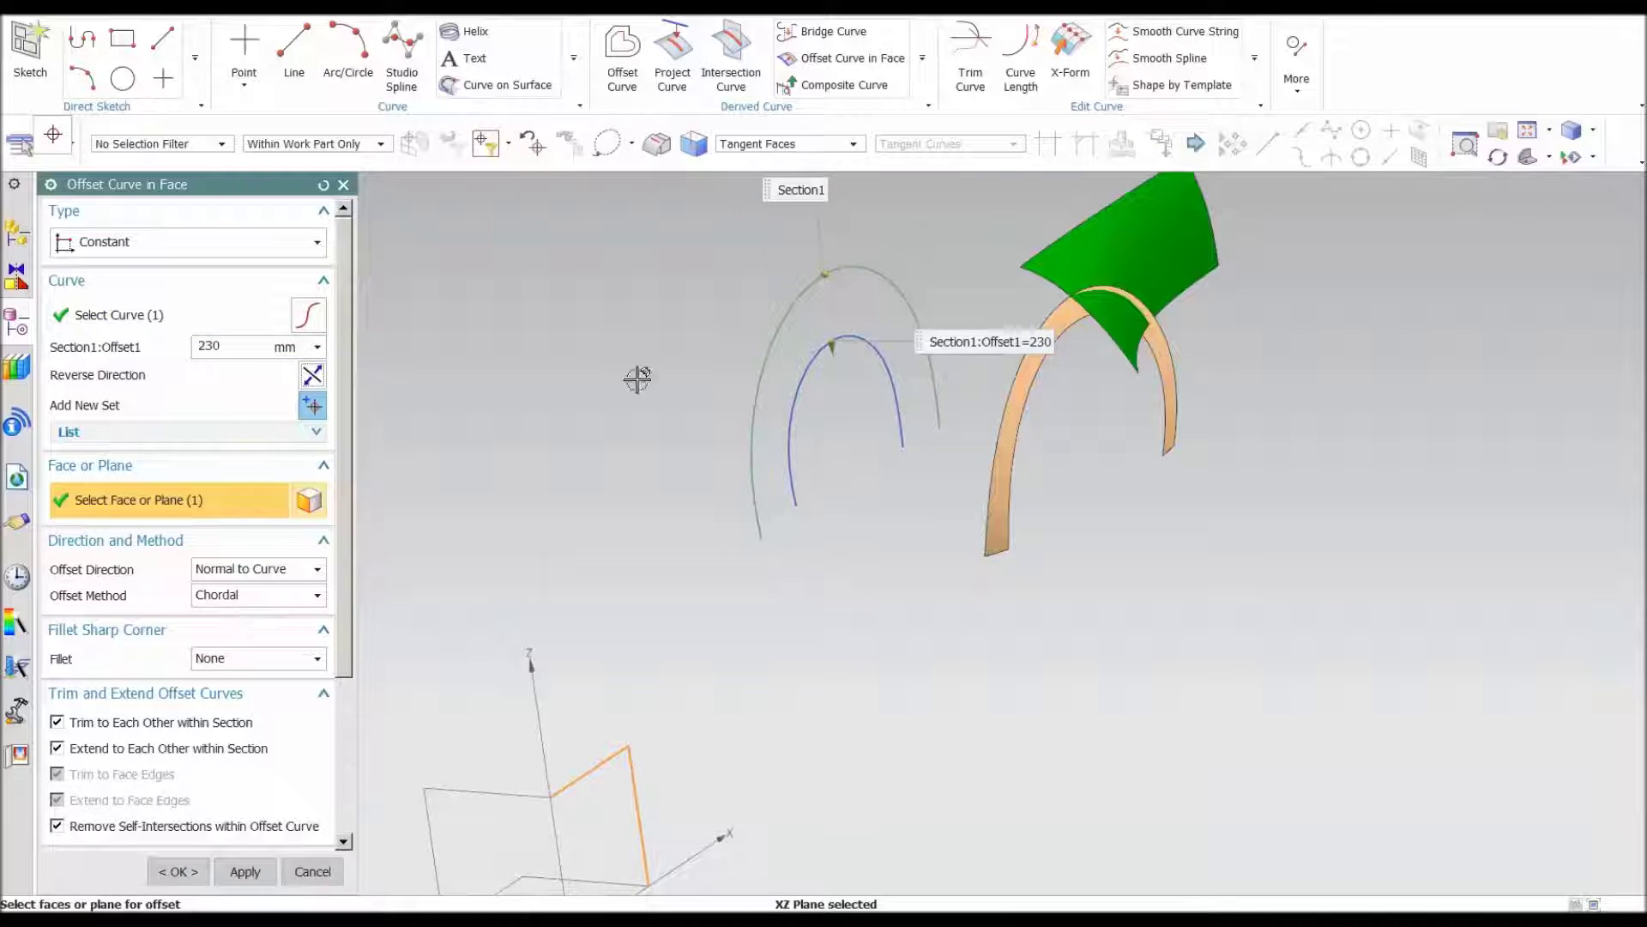
pyautogui.click(319, 379)
pyautogui.moveTo(824, 446); pyautogui.dragTo(703, 560, button='middle')
pyautogui.scroll(5, 775, 626)
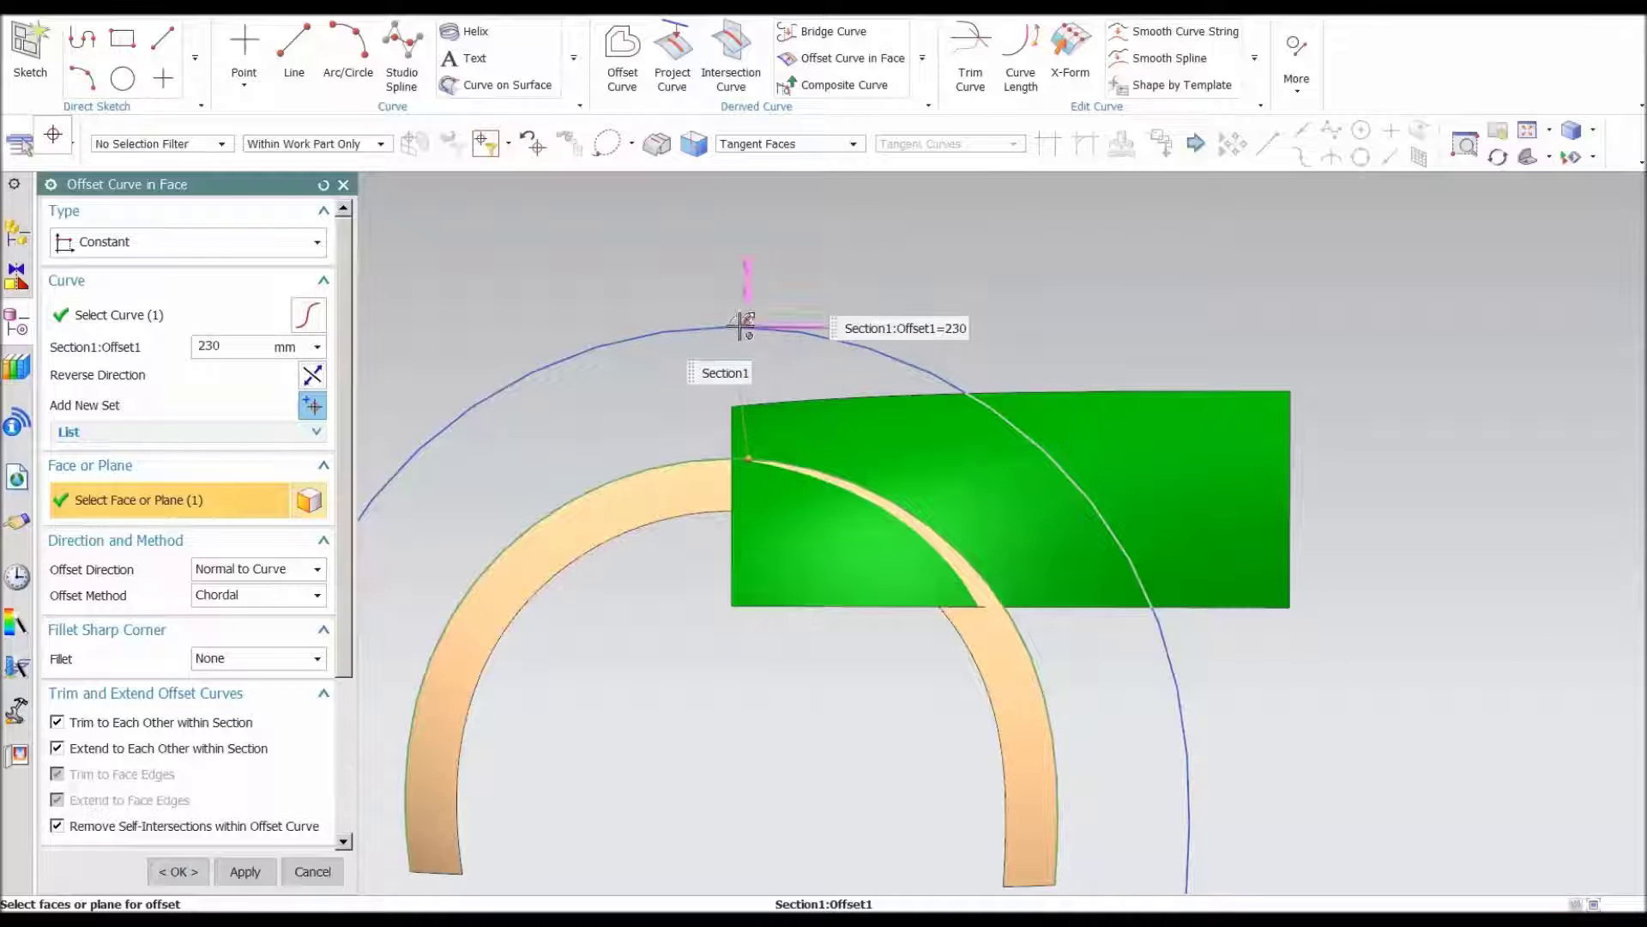
pyautogui.moveTo(747, 272); pyautogui.dragTo(746, 343)
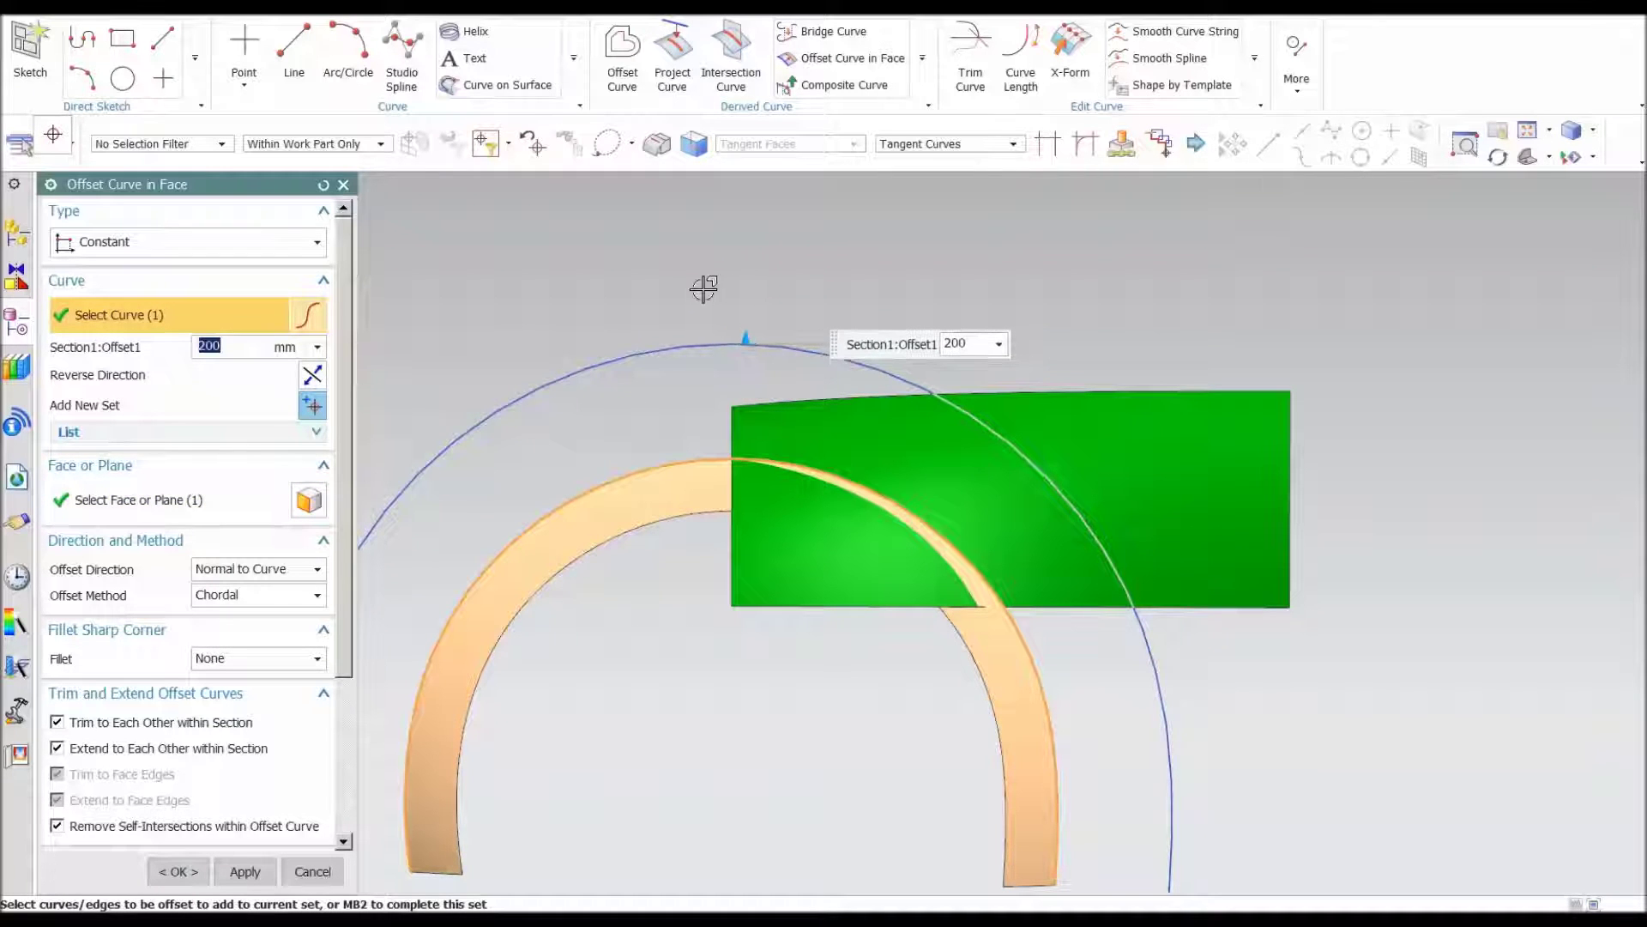
pyautogui.middleClick(686, 248)
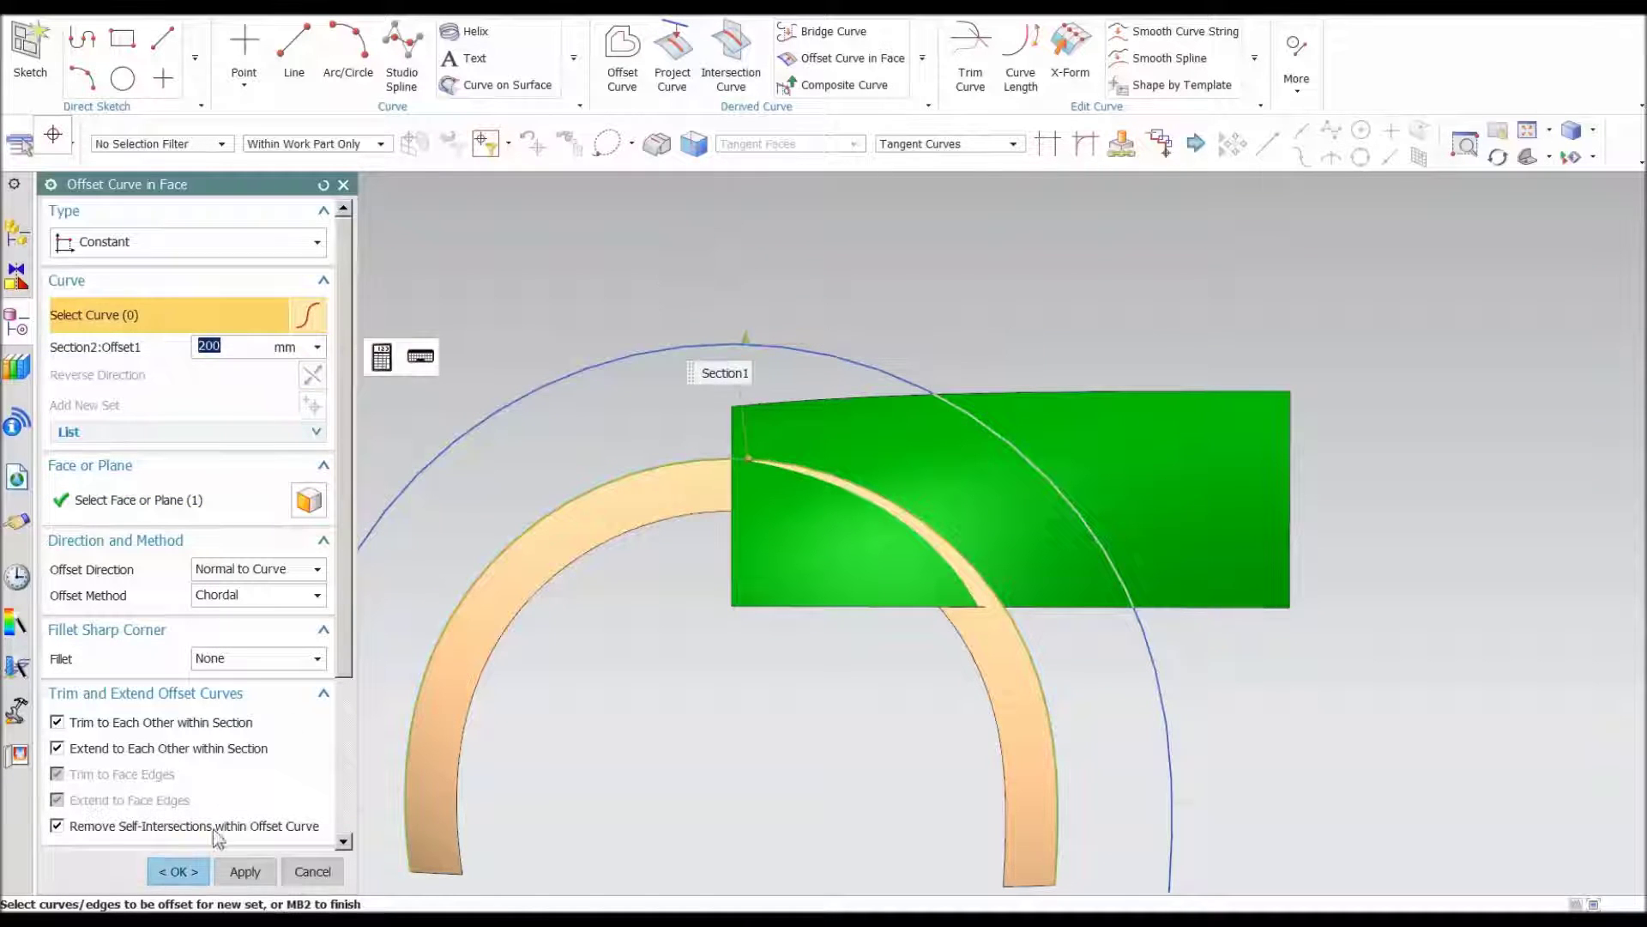
pyautogui.click(179, 871)
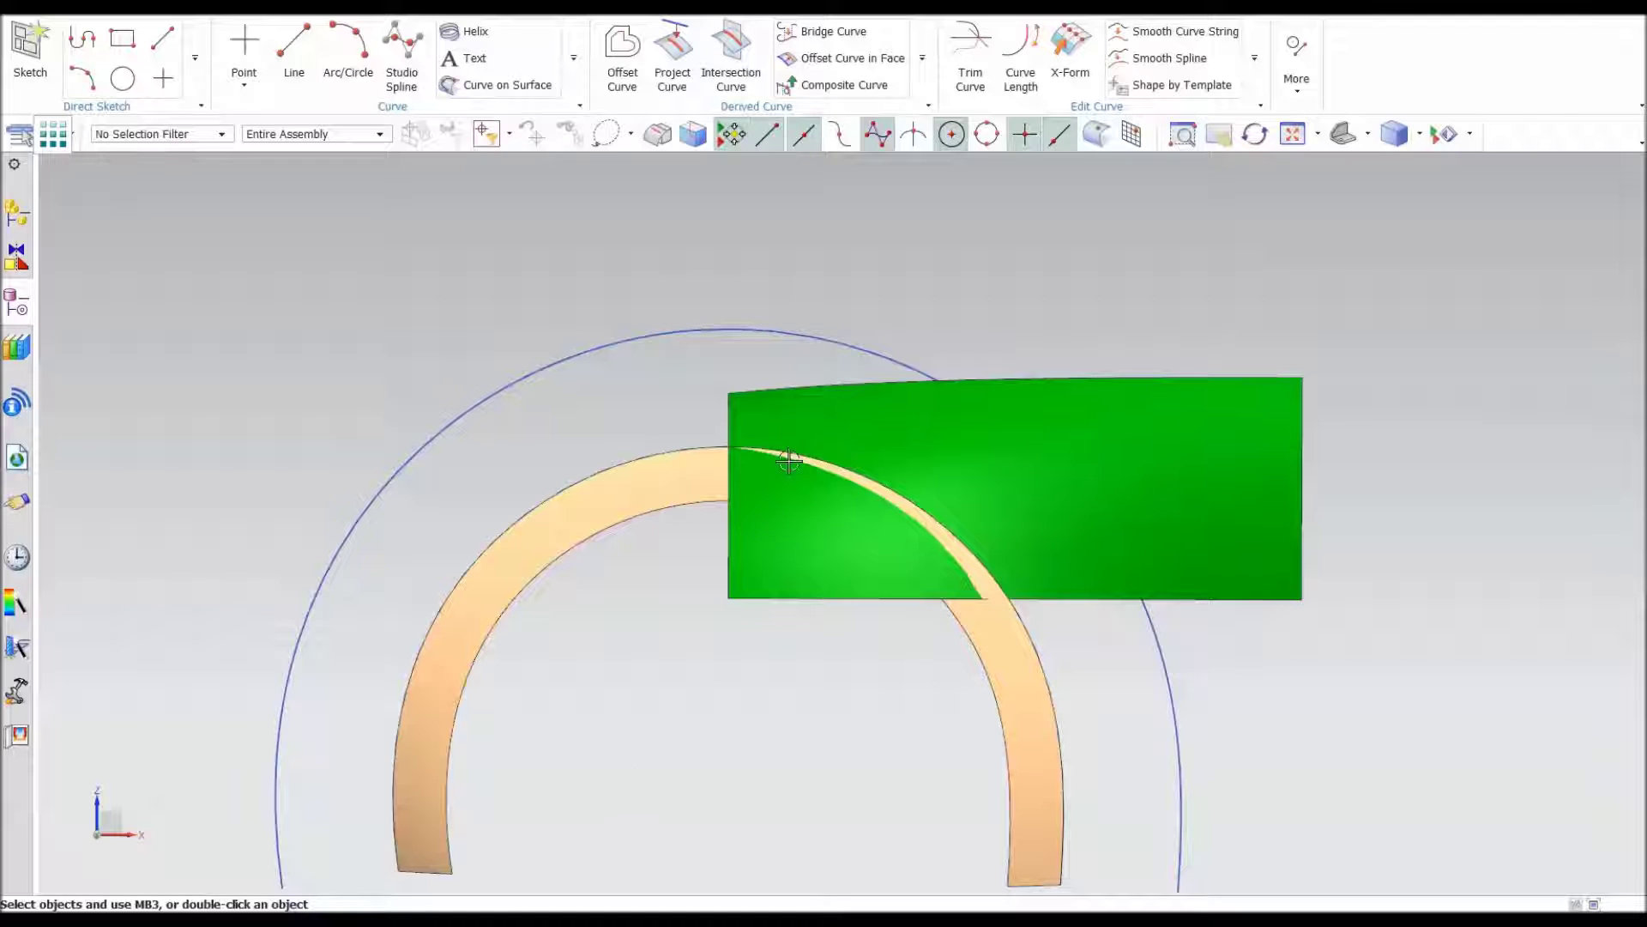
# - Project the outer offset curve onto the green surface along the reversed Y axis
pyautogui.click(674, 58)
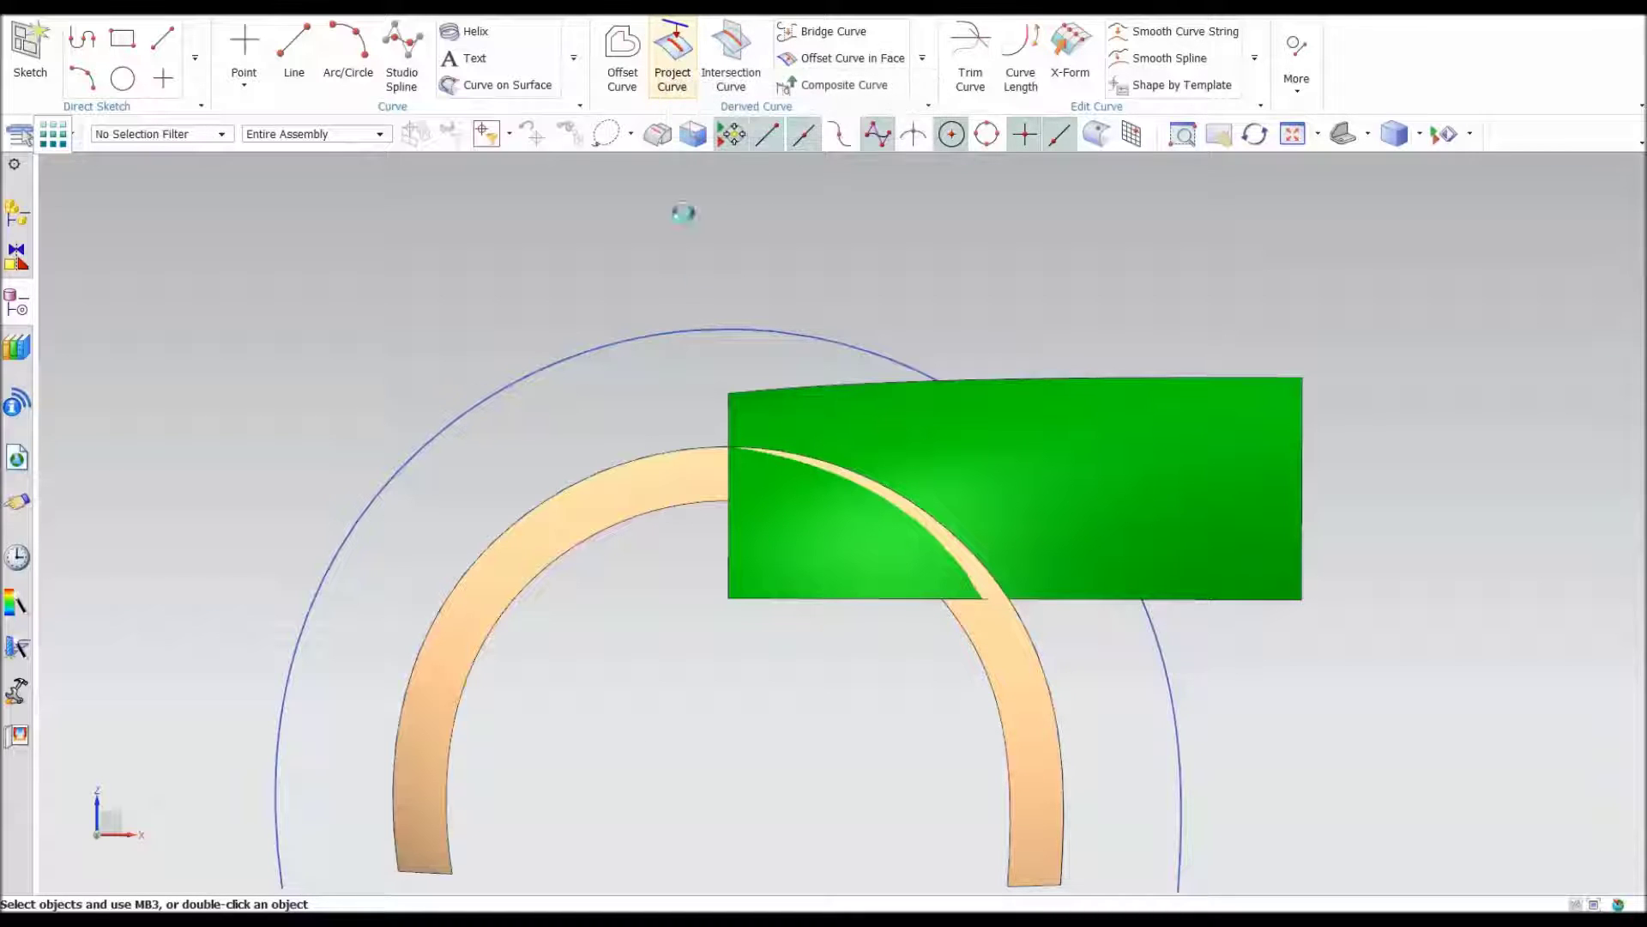
pyautogui.click(728, 340)
pyautogui.middleClick(1030, 352)
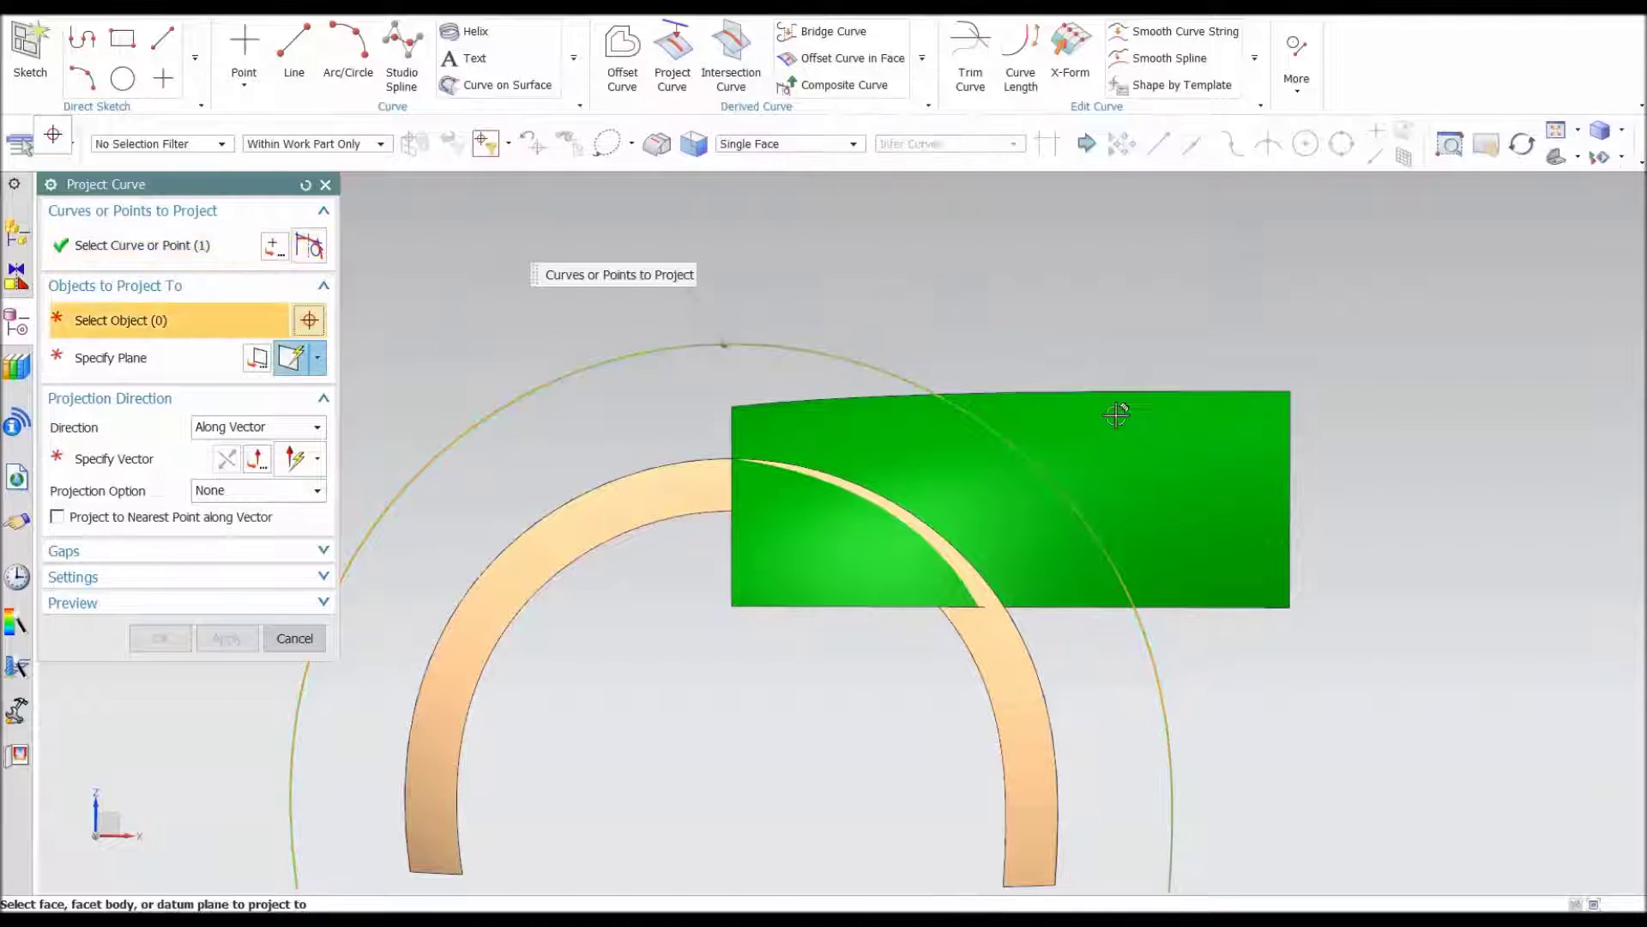
pyautogui.click(1125, 427)
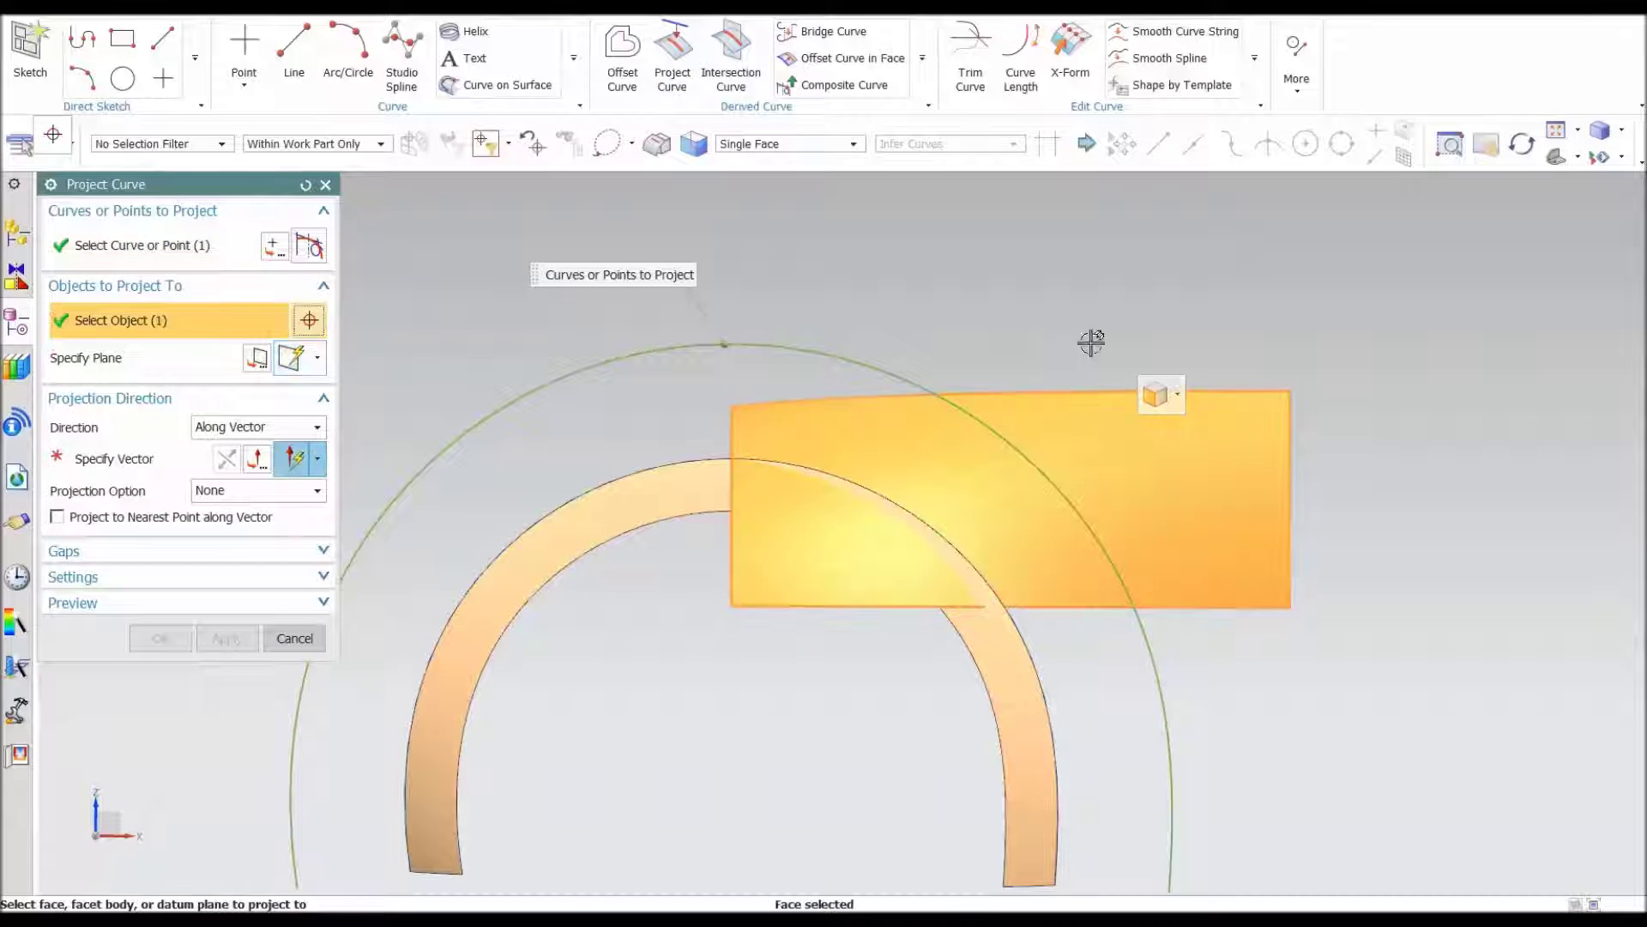
pyautogui.click(130, 465)
pyautogui.moveTo(846, 584); pyautogui.dragTo(331, 811, button='middle')
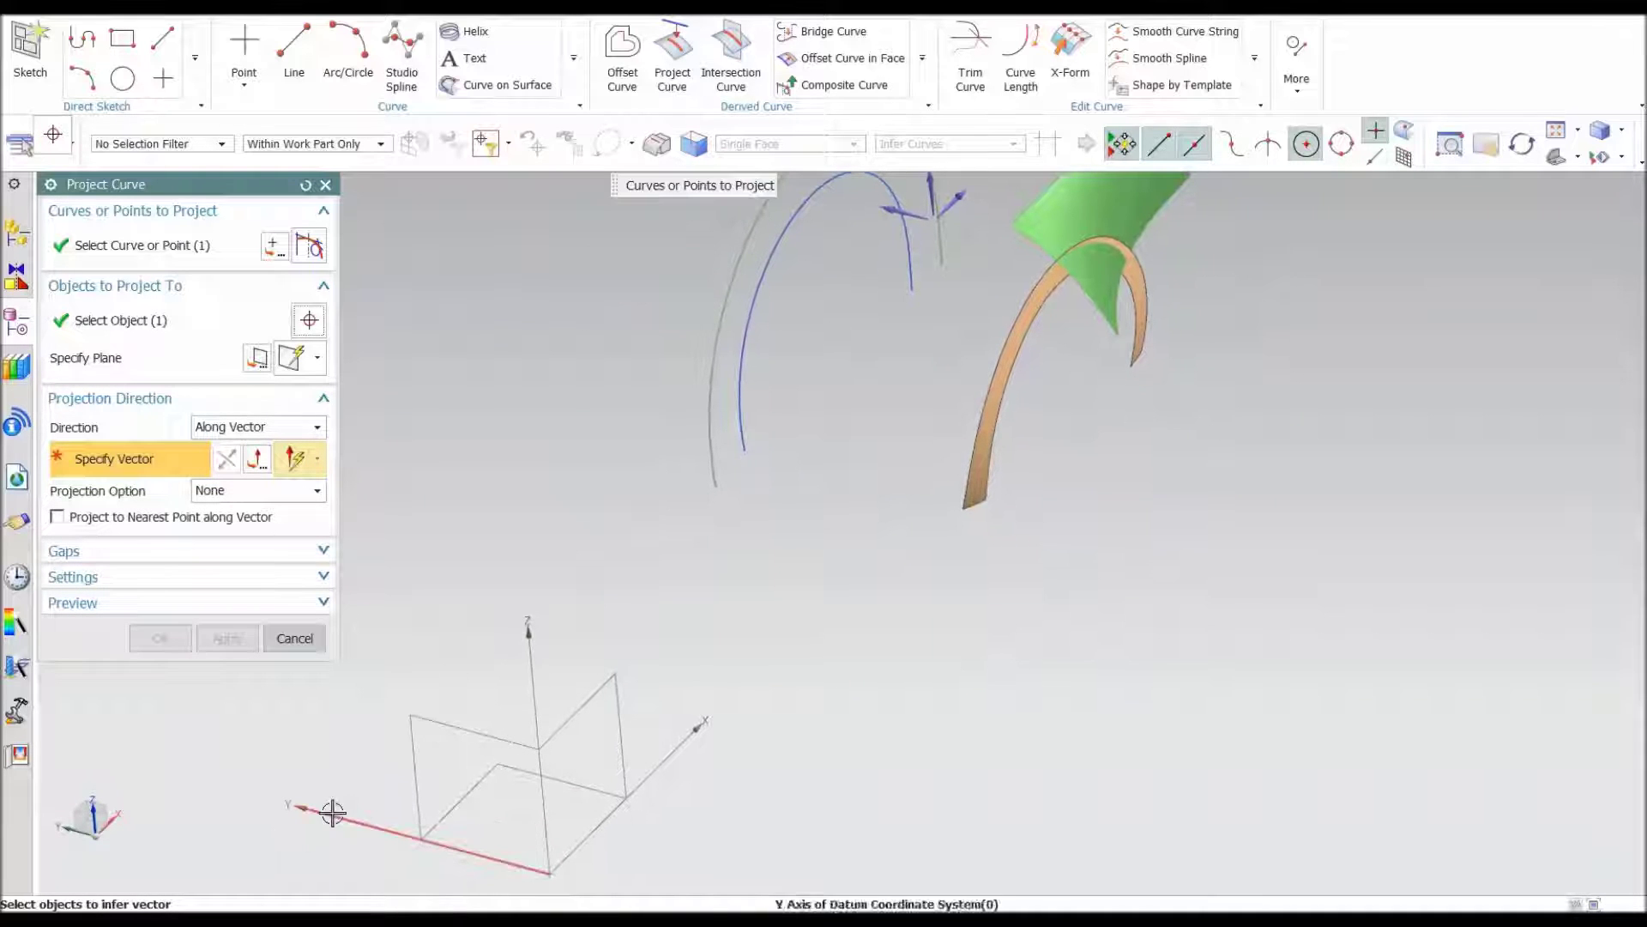
pyautogui.click(331, 811)
pyautogui.click(224, 465)
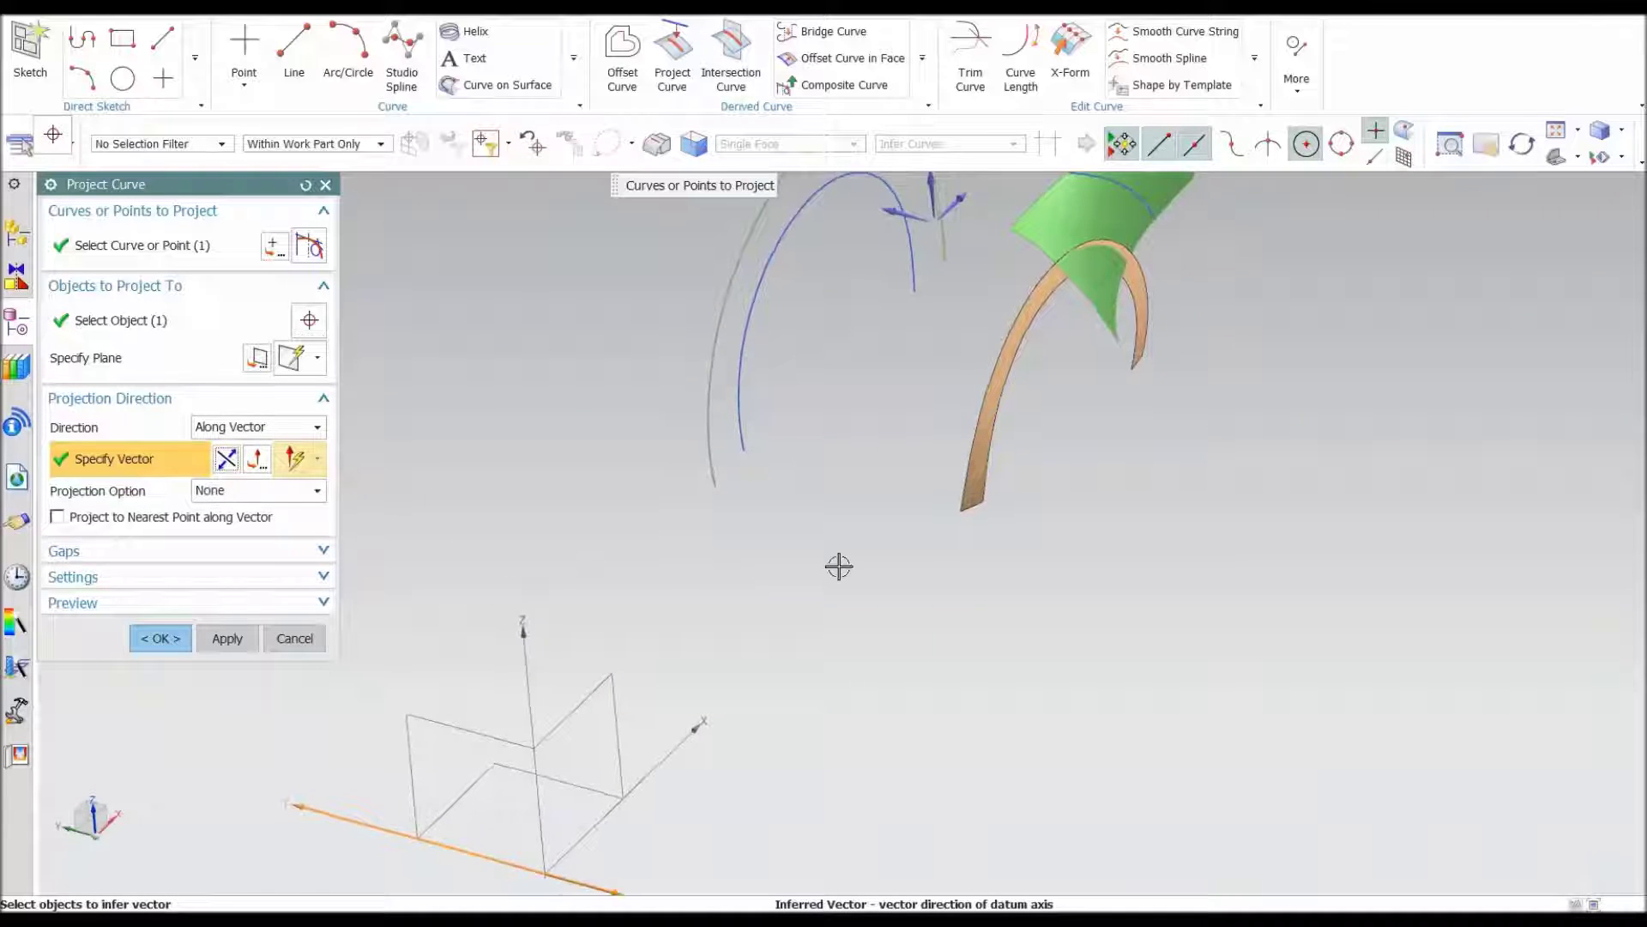
pyautogui.click(173, 645)
pyautogui.moveTo(703, 761); pyautogui.dragTo(704, 760, button='middle')
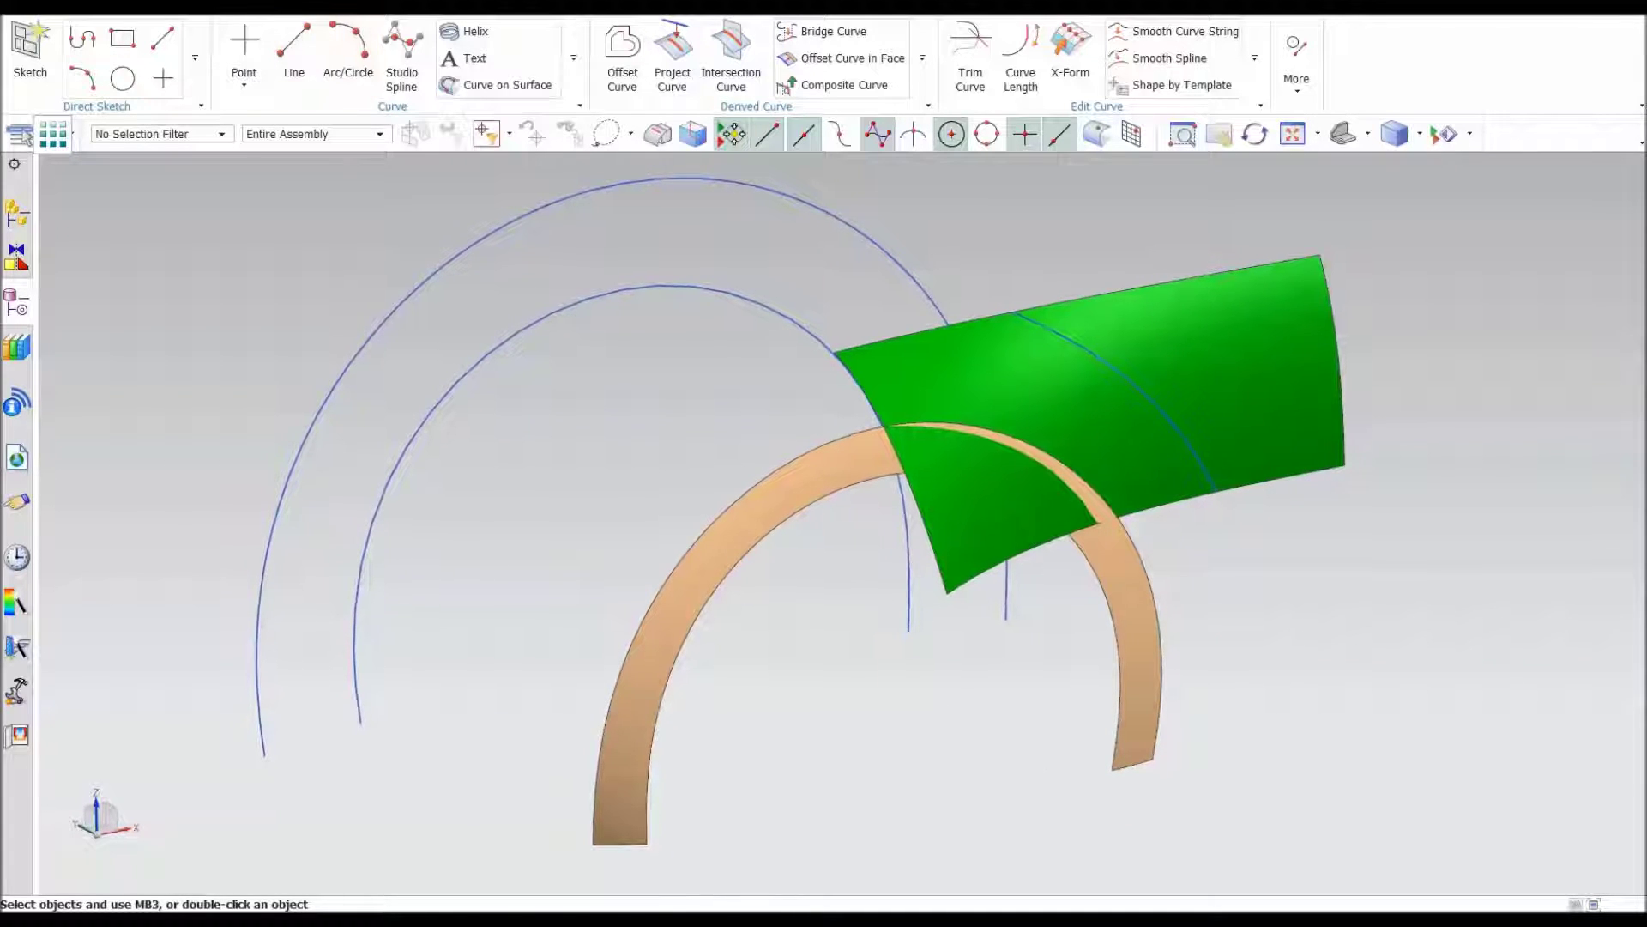
# - Start a Studio Surface with the curve on the green surface as first section, G2 (Curvature) continuous to the green face
pyautogui.click(273, 7)
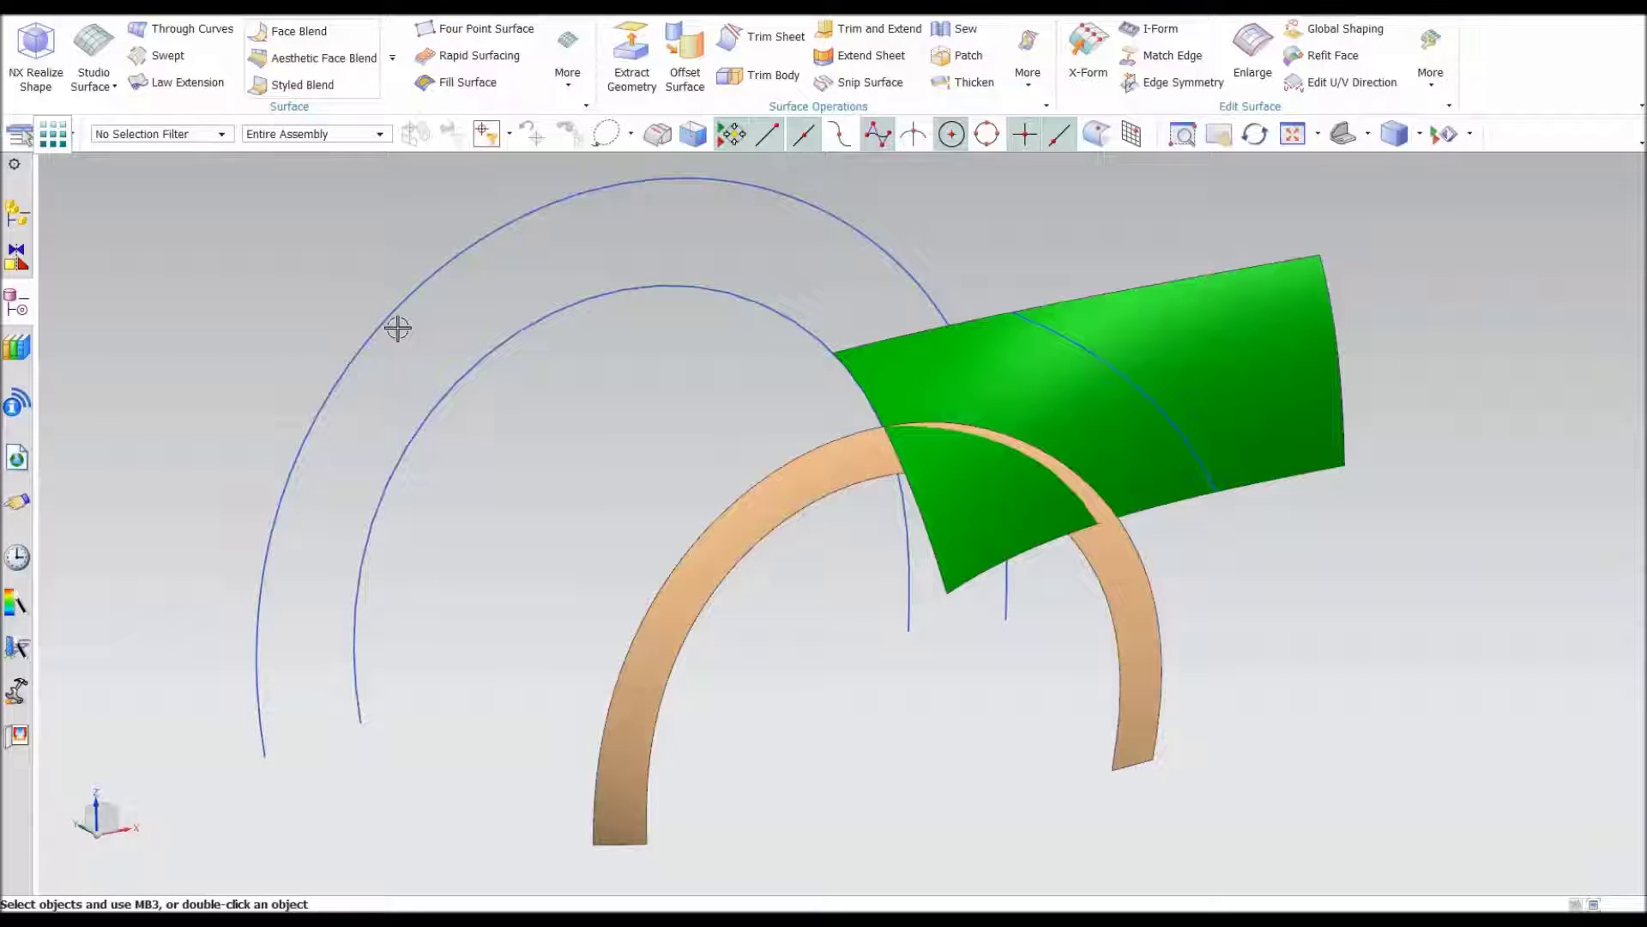
pyautogui.click(92, 43)
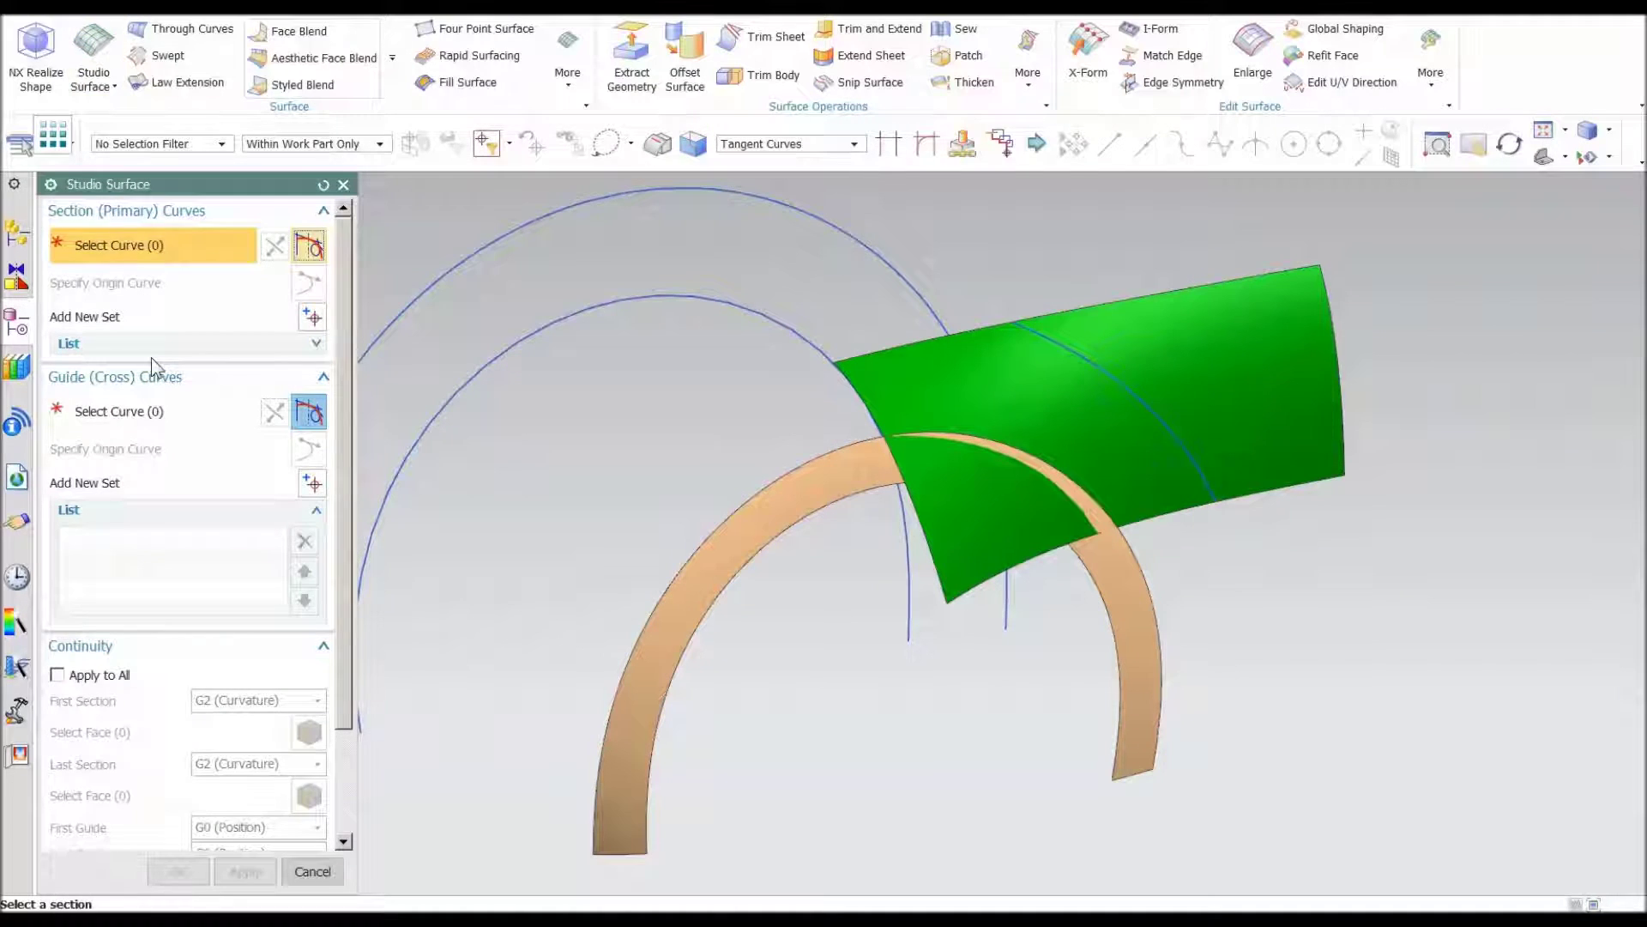
pyautogui.scroll(-3, 269, 519)
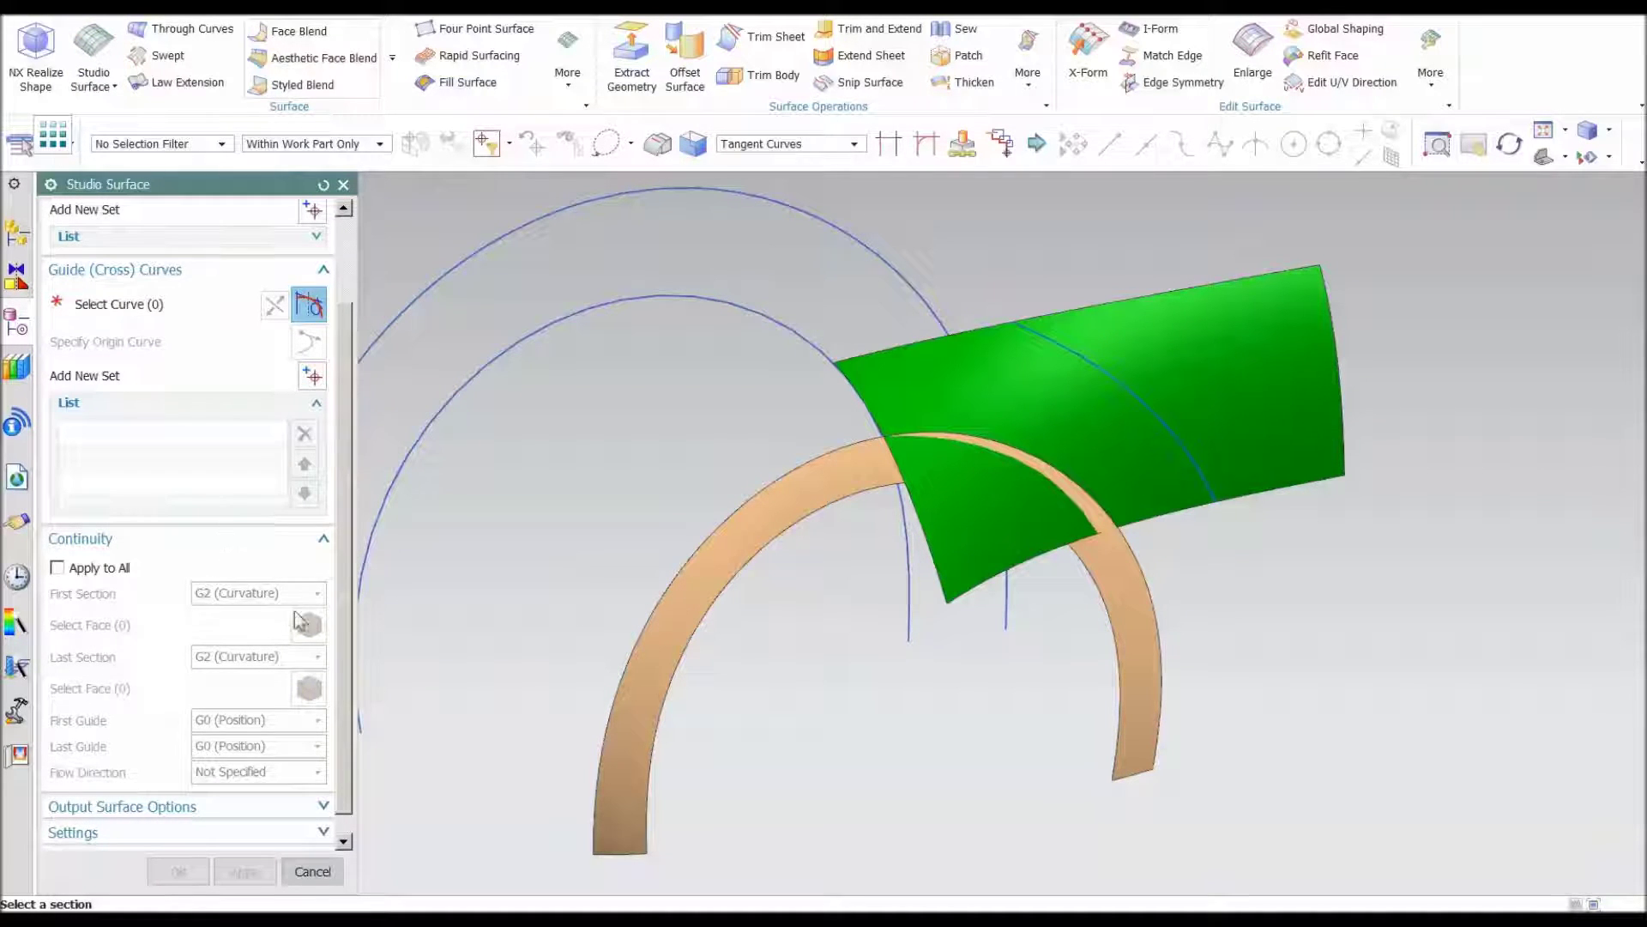
pyautogui.scroll(3, 296, 618)
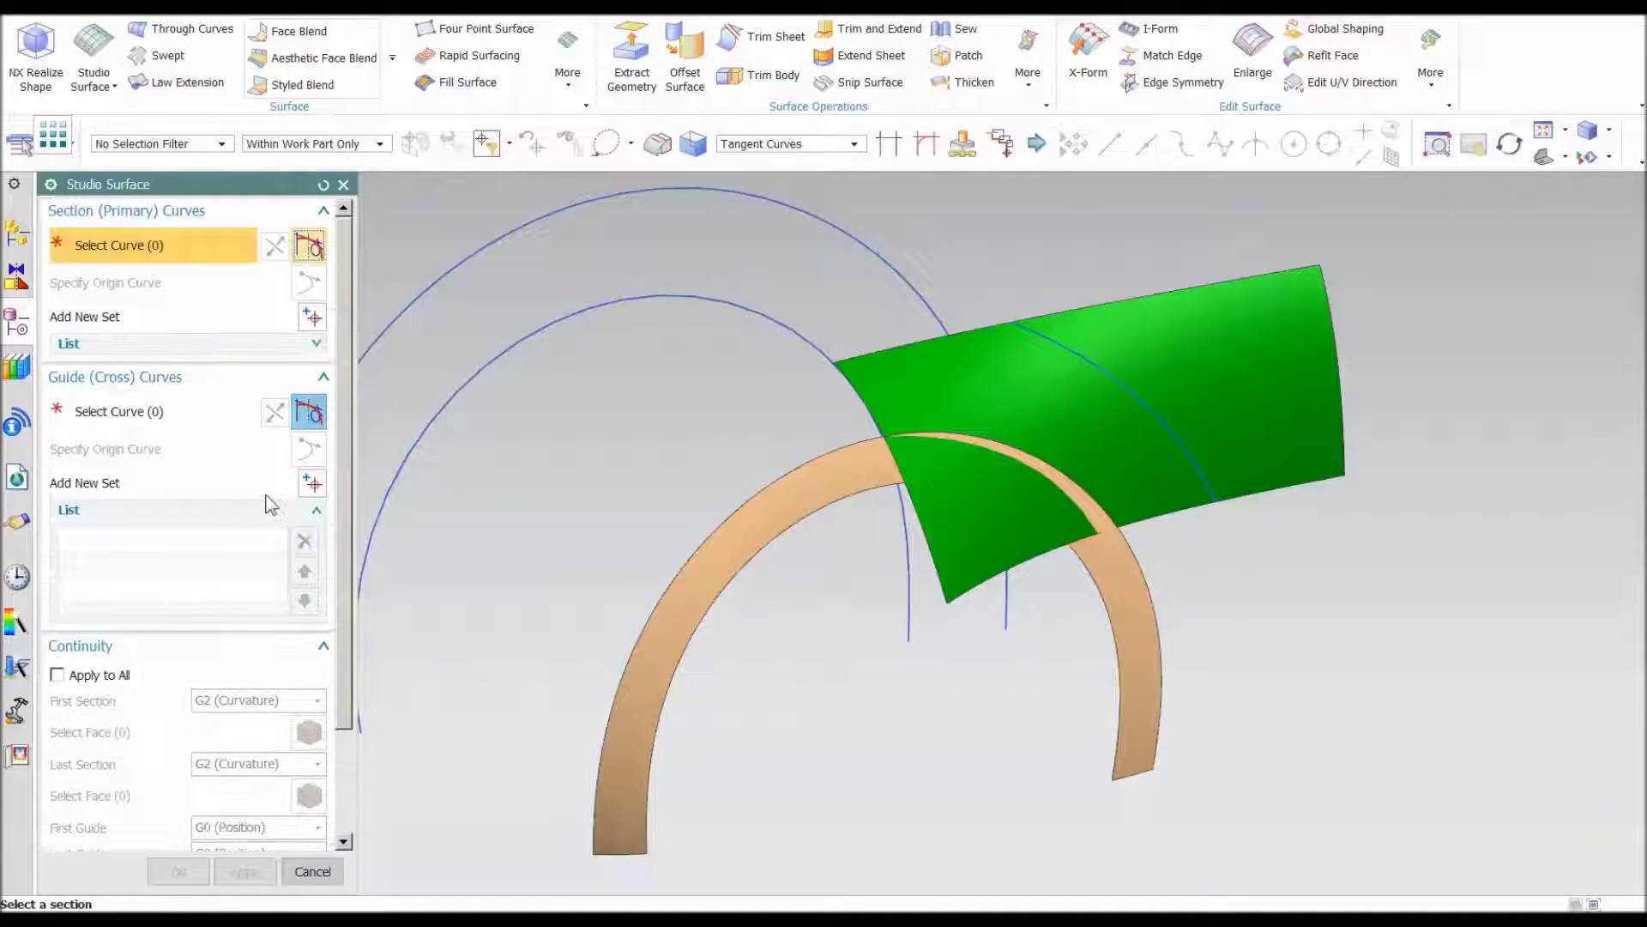
pyautogui.click(1194, 461)
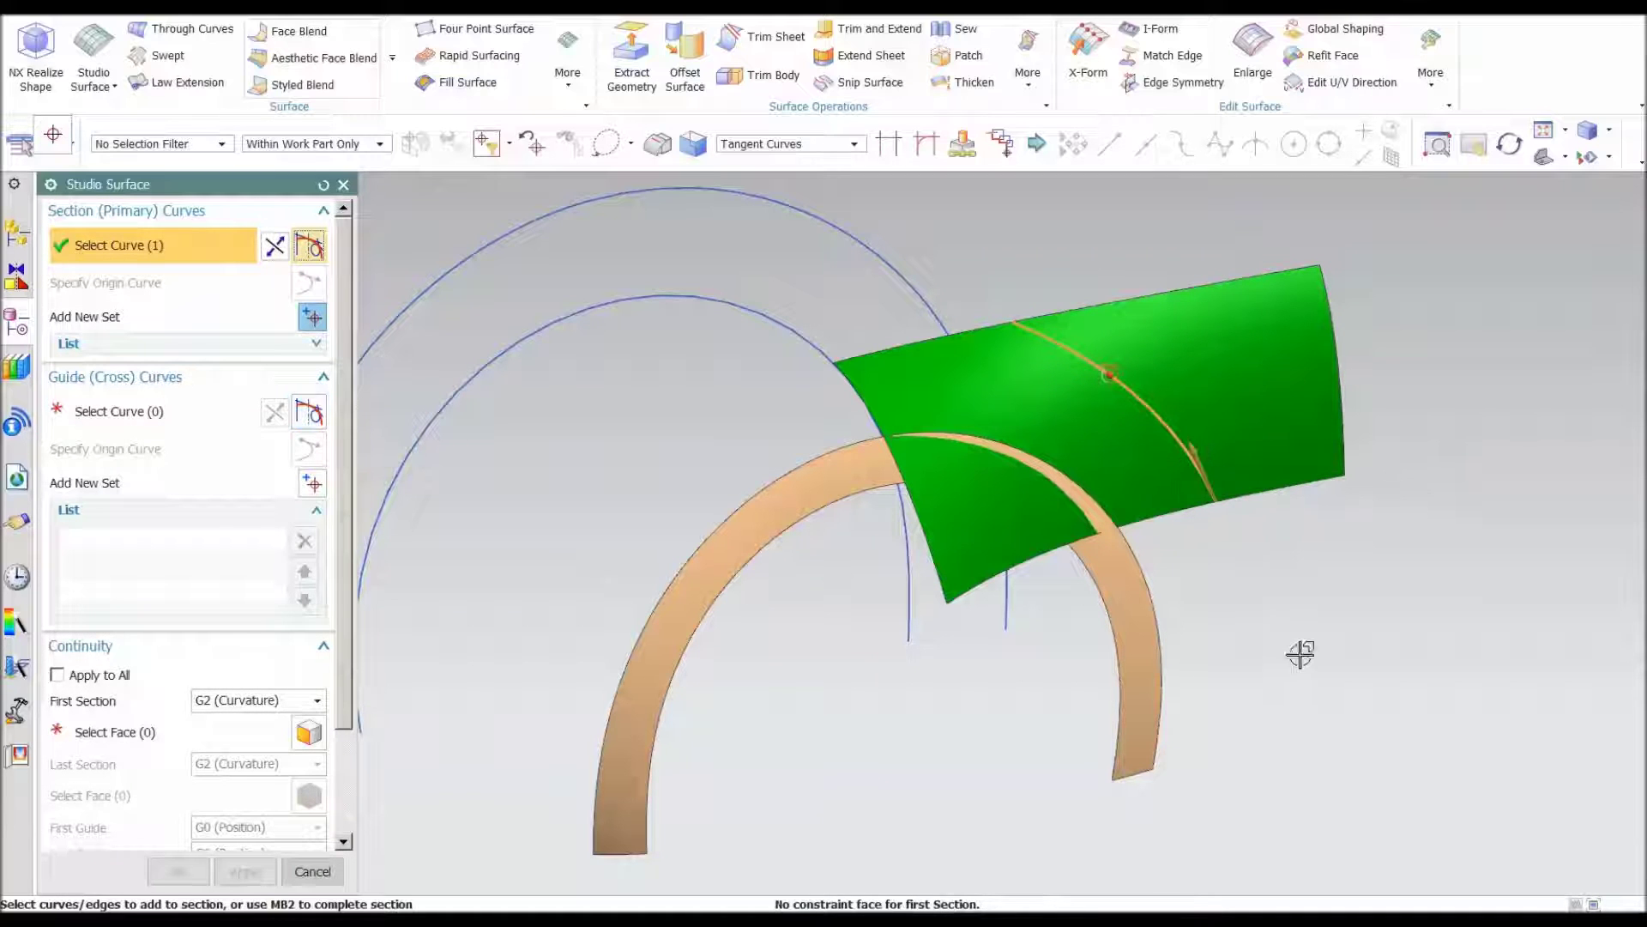
pyautogui.middleClick(952, 671)
pyautogui.click(1285, 449)
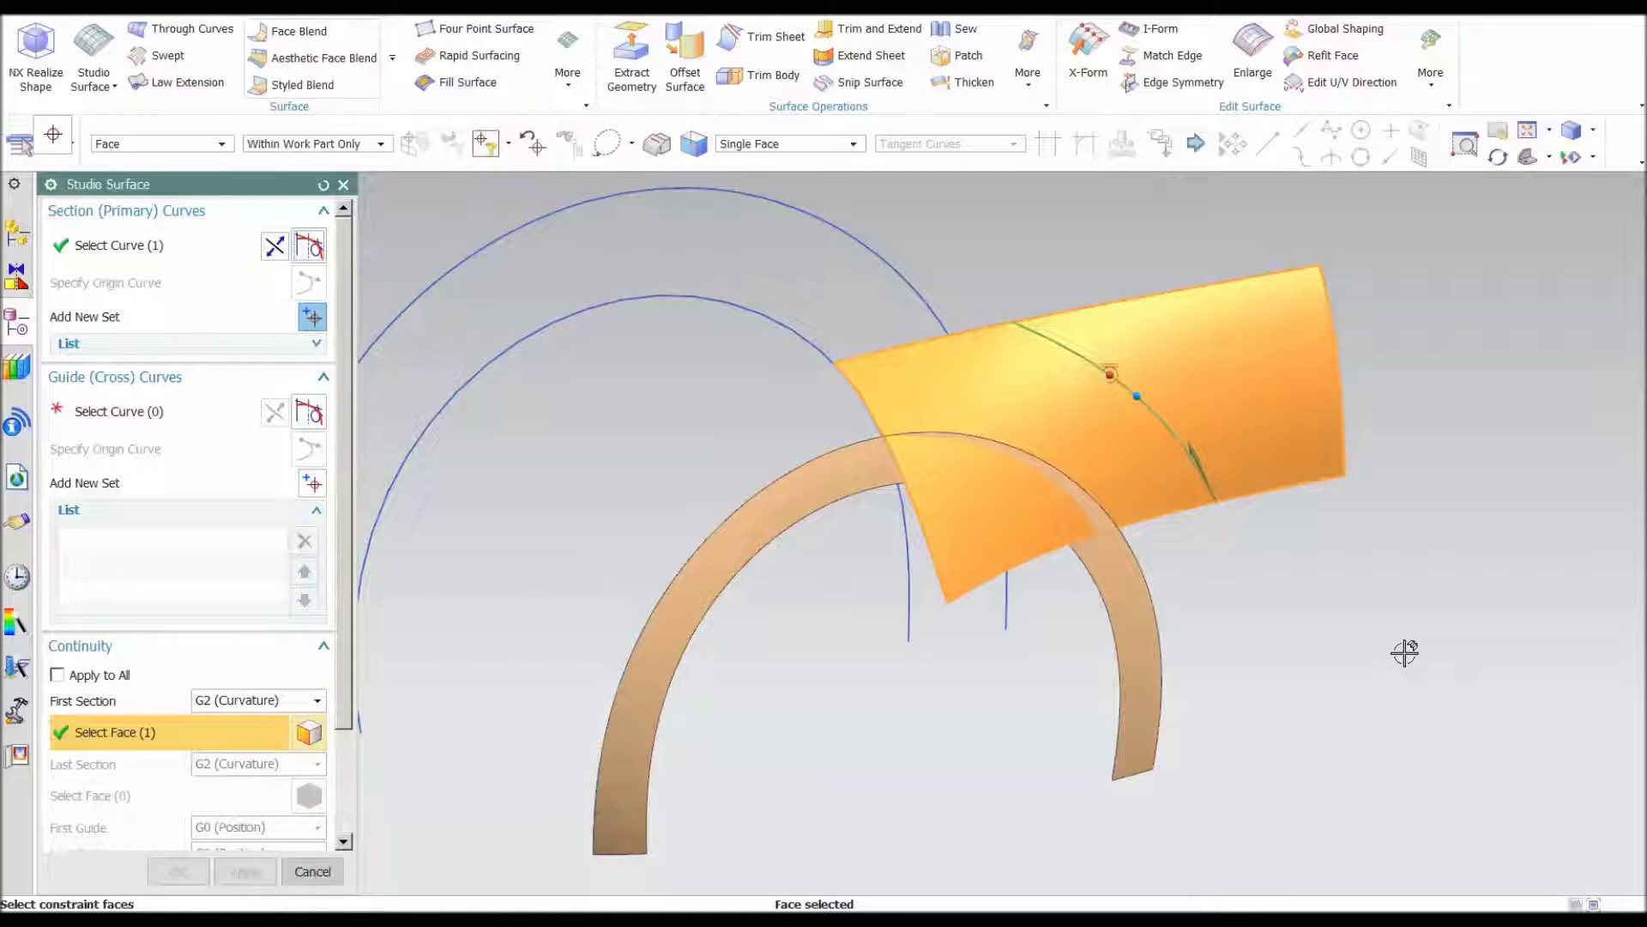
pyautogui.middleClick(639, 480)
# - Add the arch's outer edge as the second section and set the last section's continuity to G0 (Position)
pyautogui.moveTo(841, 718); pyautogui.dragTo(1171, 542, button='middle')
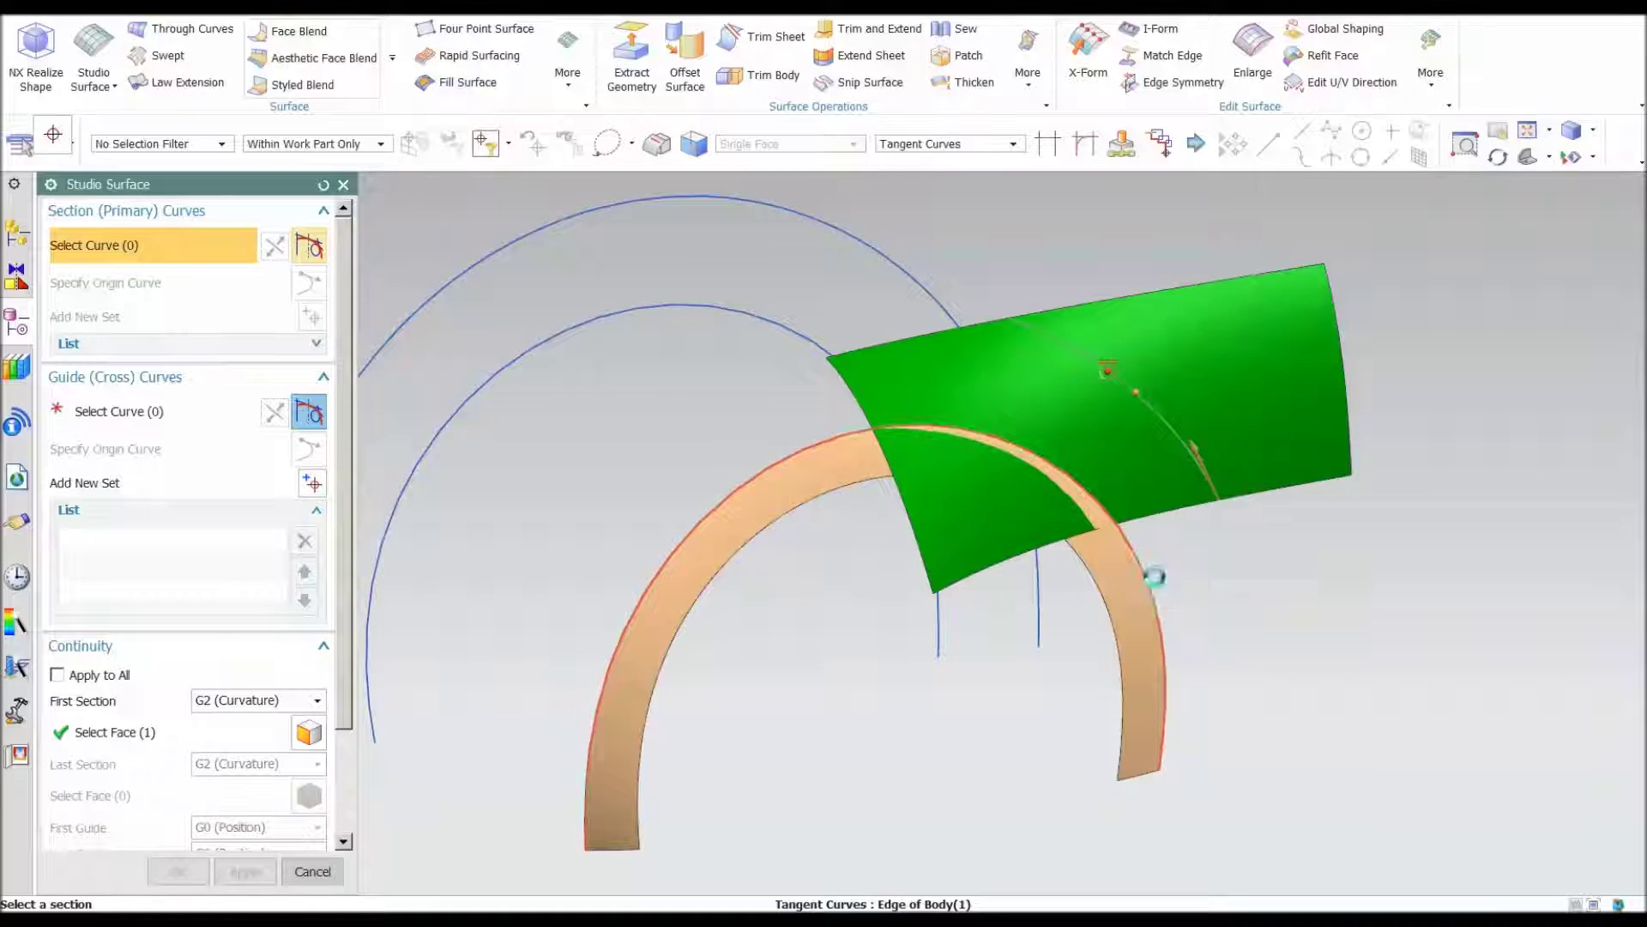
pyautogui.click(1155, 576)
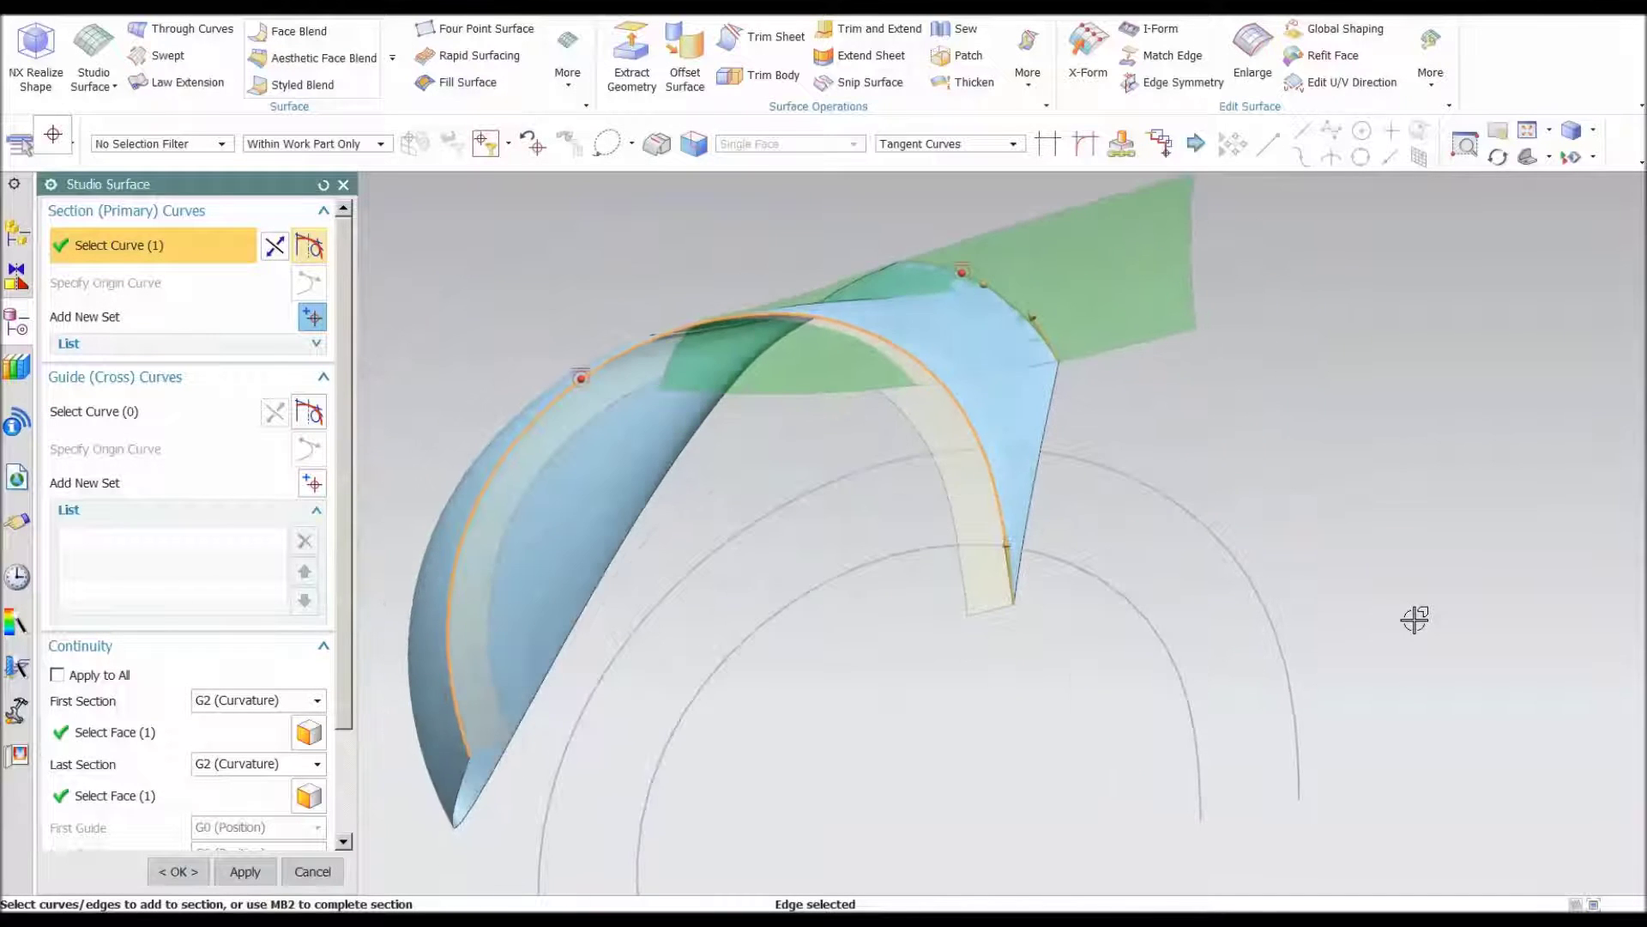
pyautogui.moveTo(1414, 620); pyautogui.dragTo(382, 752, button='middle')
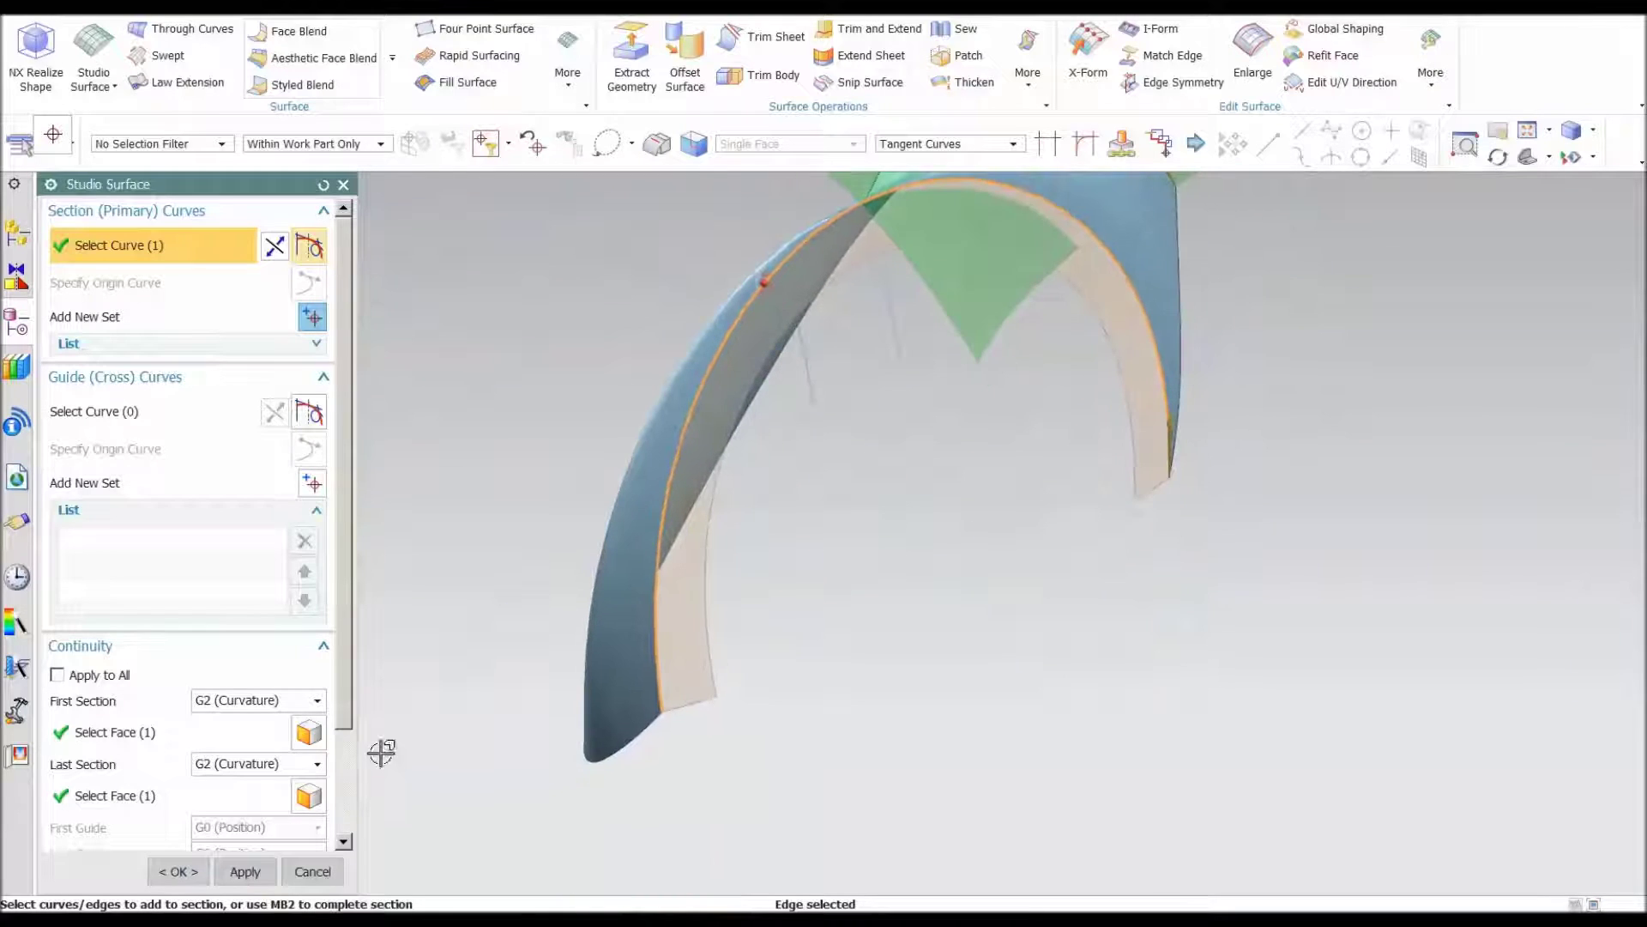
pyautogui.click(249, 764)
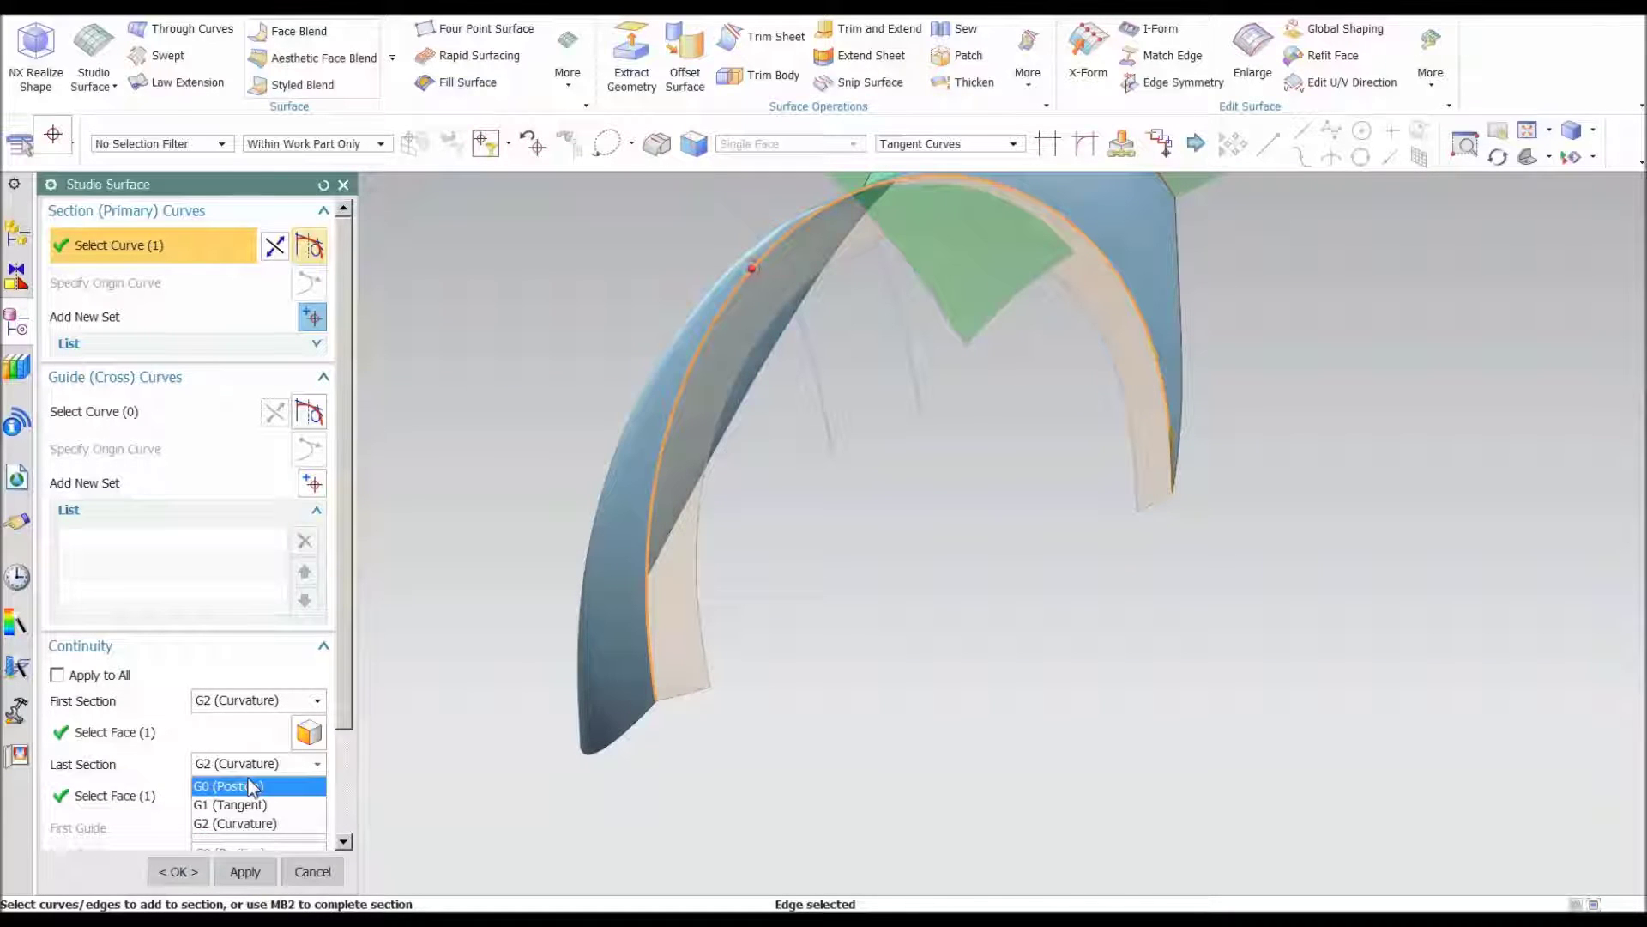
pyautogui.click(247, 783)
pyautogui.moveTo(1103, 559); pyautogui.dragTo(764, 629, button='middle')
# - Try the Isoparametric flow direction for the studio surface, and switch it to Perpendicular
pyautogui.scroll(-3, 152, 626)
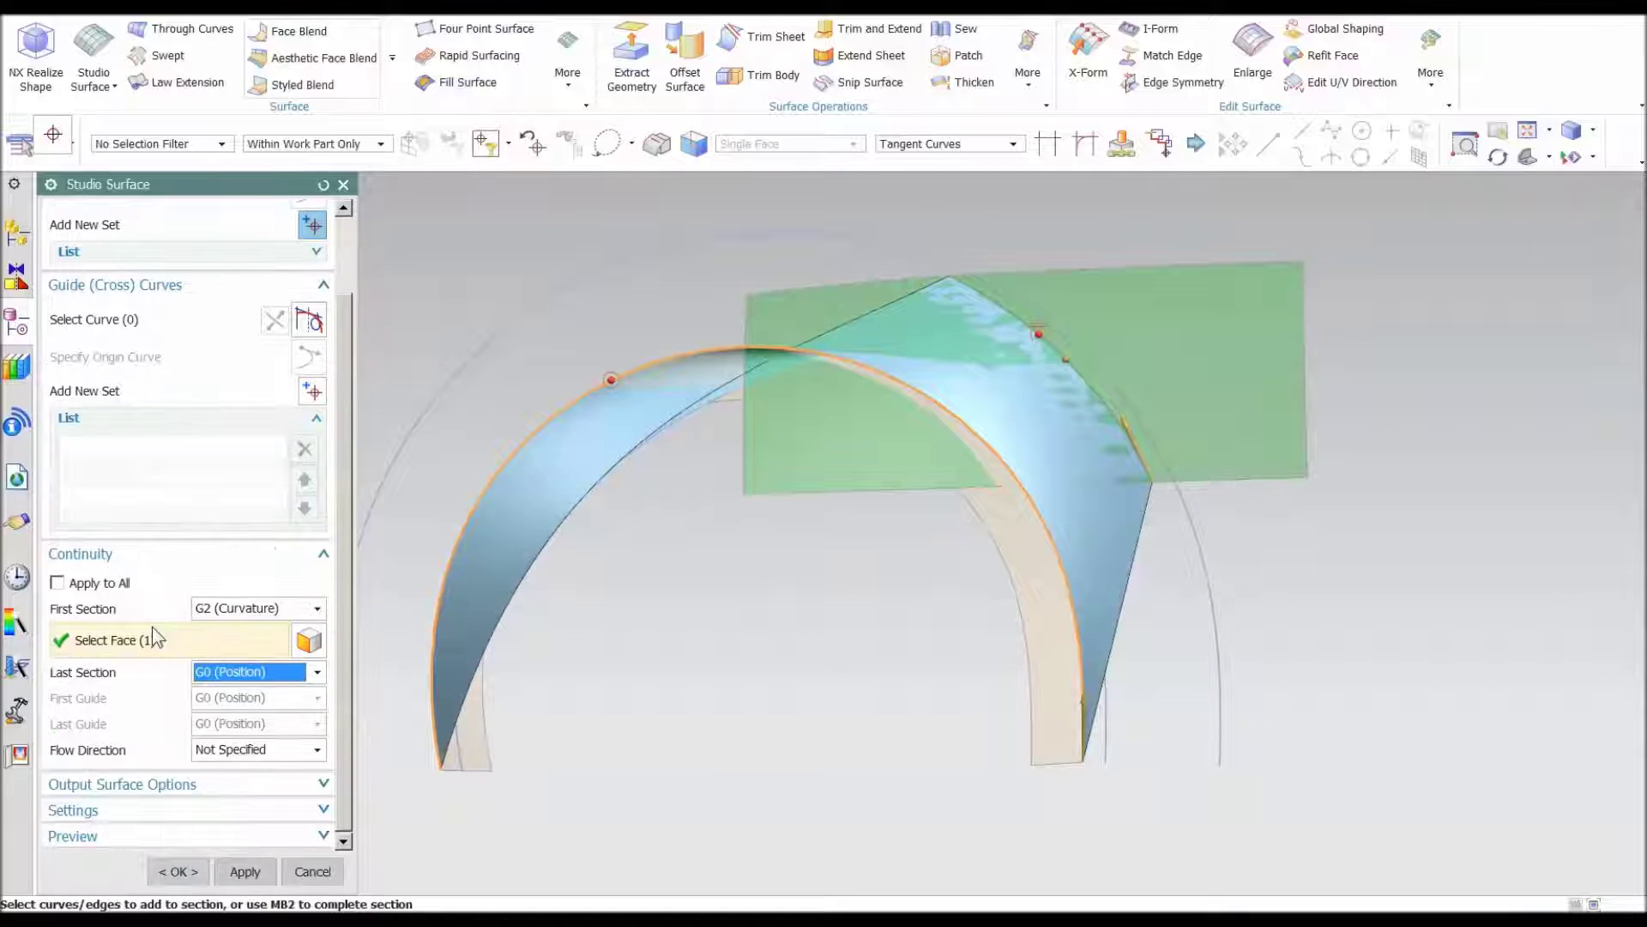
pyautogui.click(217, 751)
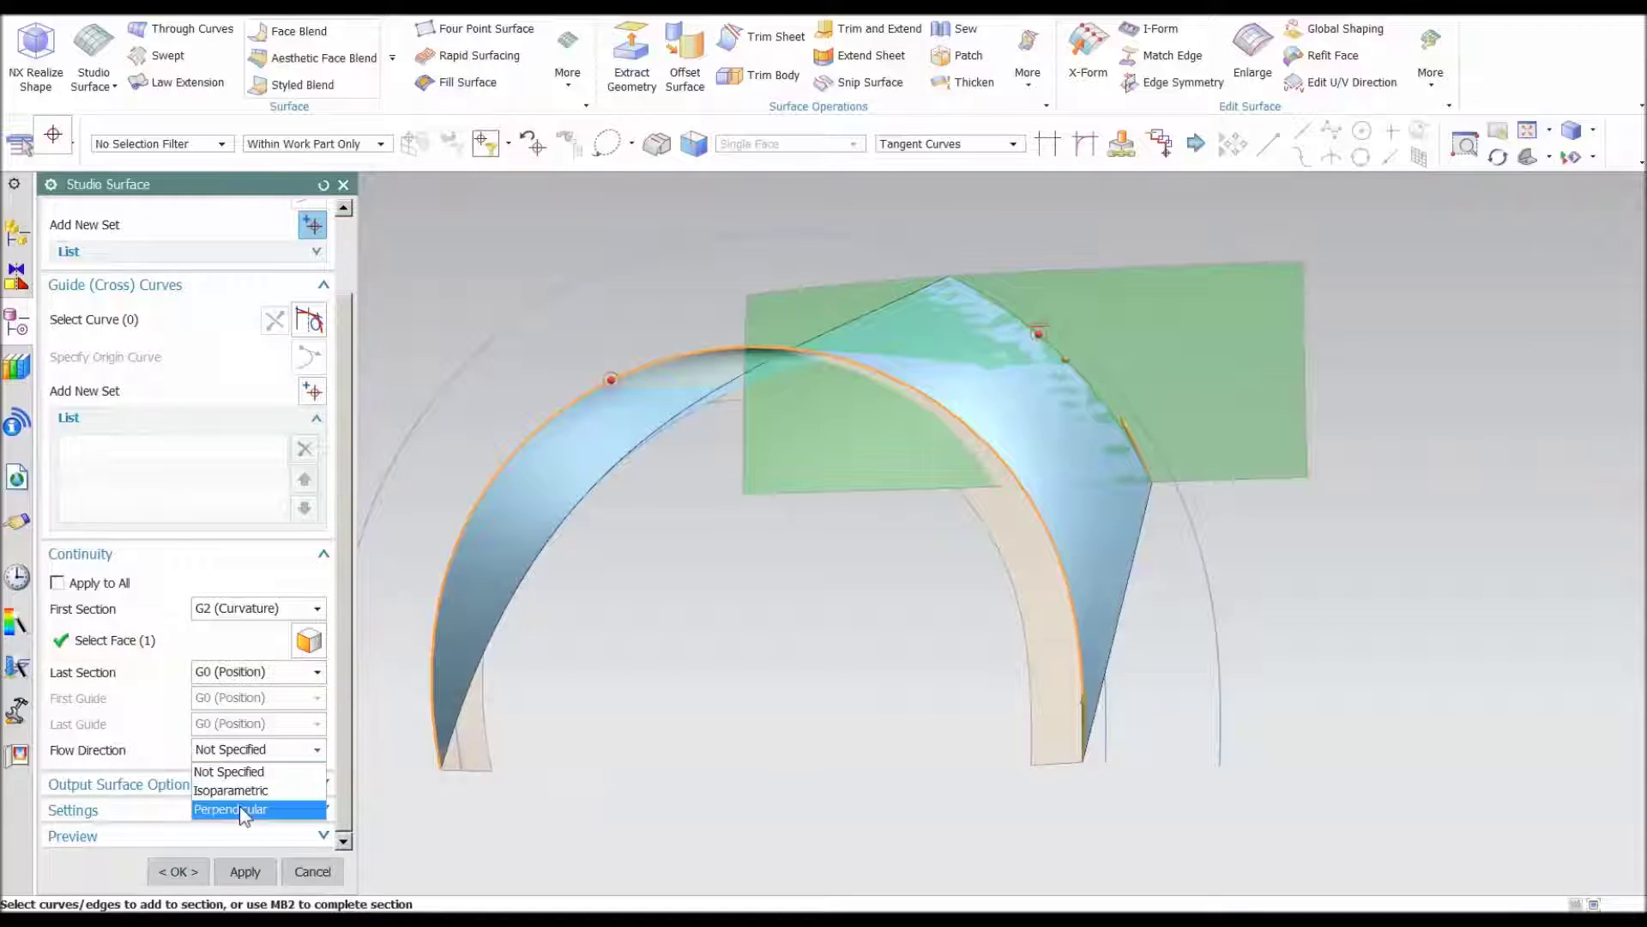
pyautogui.click(230, 790)
pyautogui.click(253, 750)
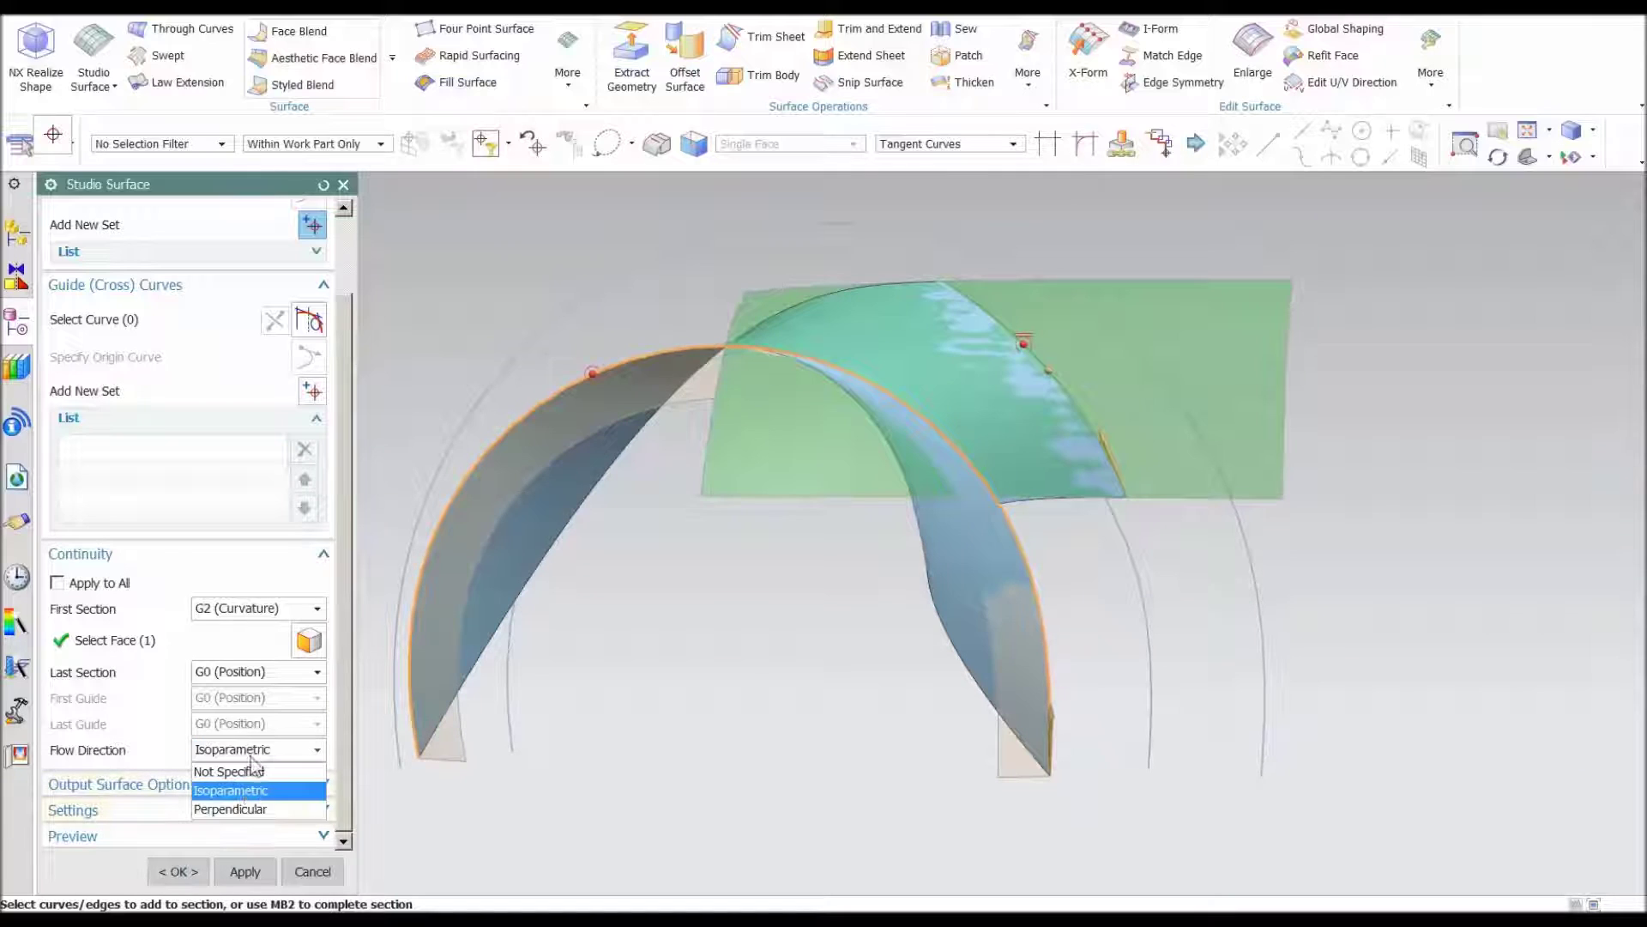
pyautogui.click(242, 803)
pyautogui.moveTo(598, 721); pyautogui.dragTo(393, 687, button='middle')
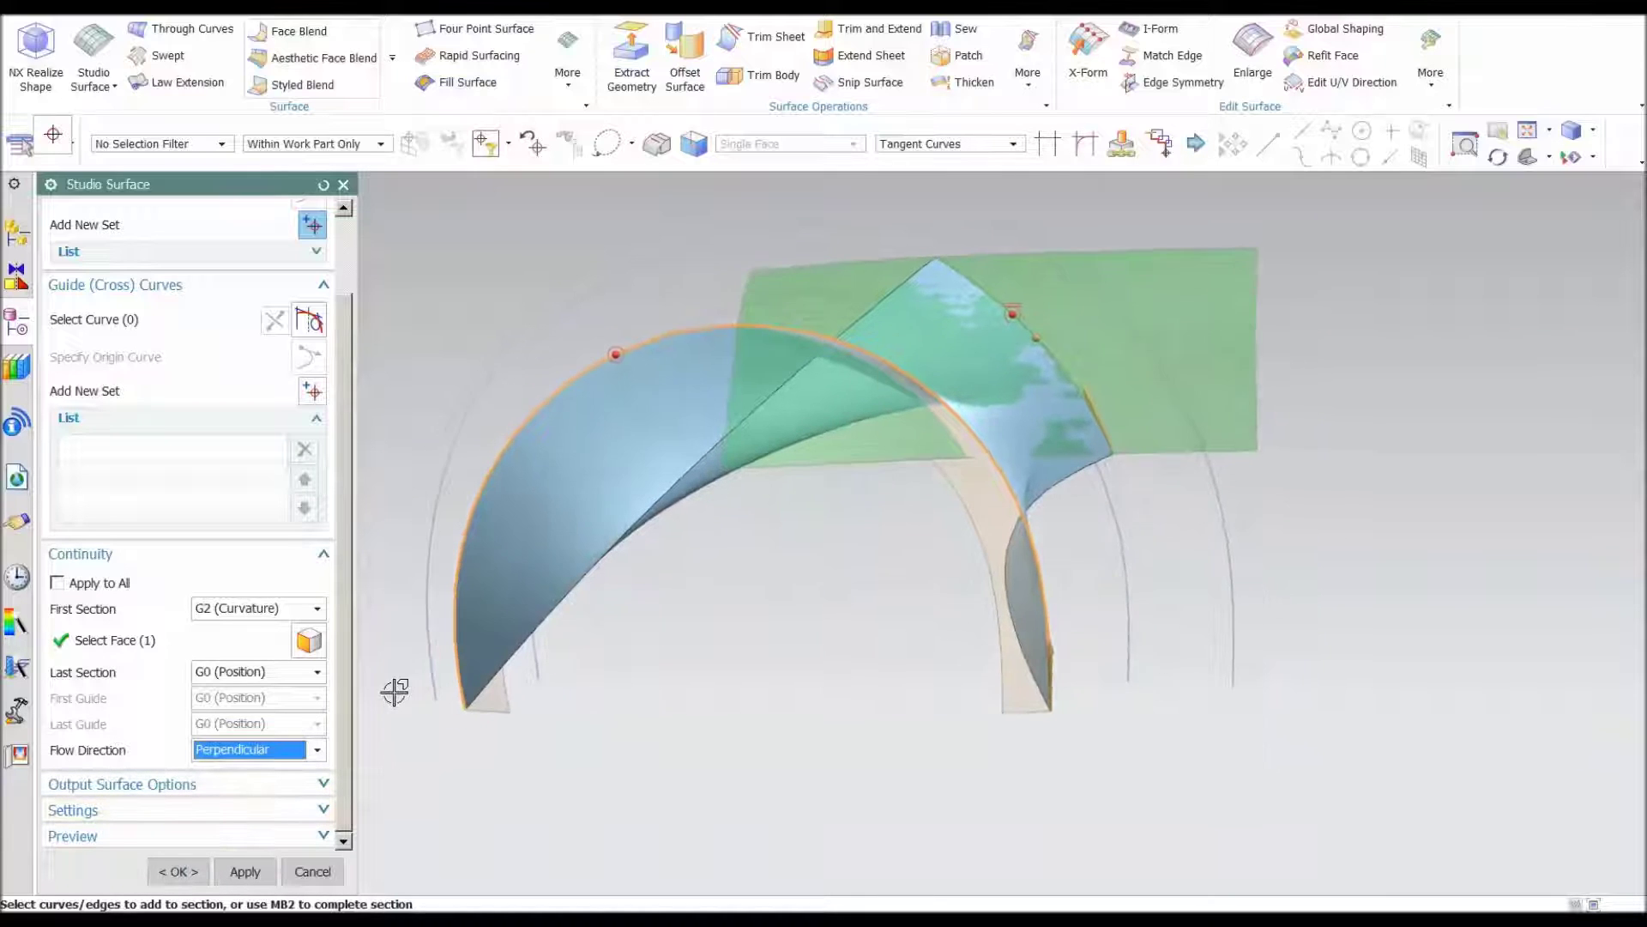
# - Review the studio surface's continuity and alignment options, keeping Parameter alignment, and discard the studio surface
pyautogui.scroll(3, 193, 665)
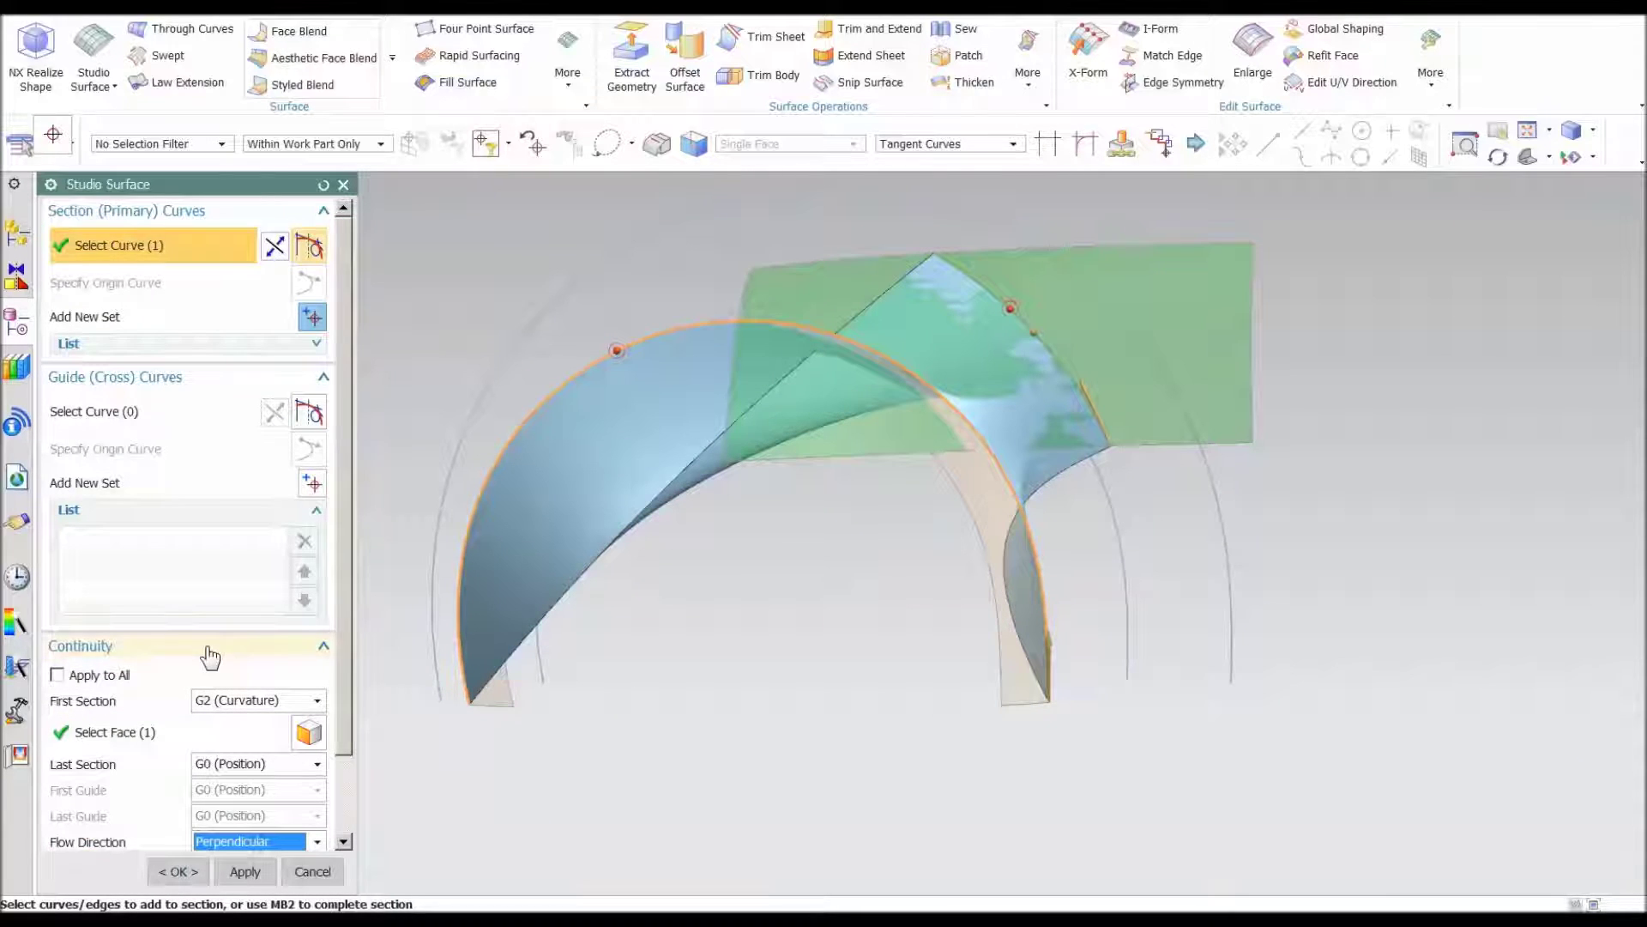
pyautogui.scroll(-2, 256, 584)
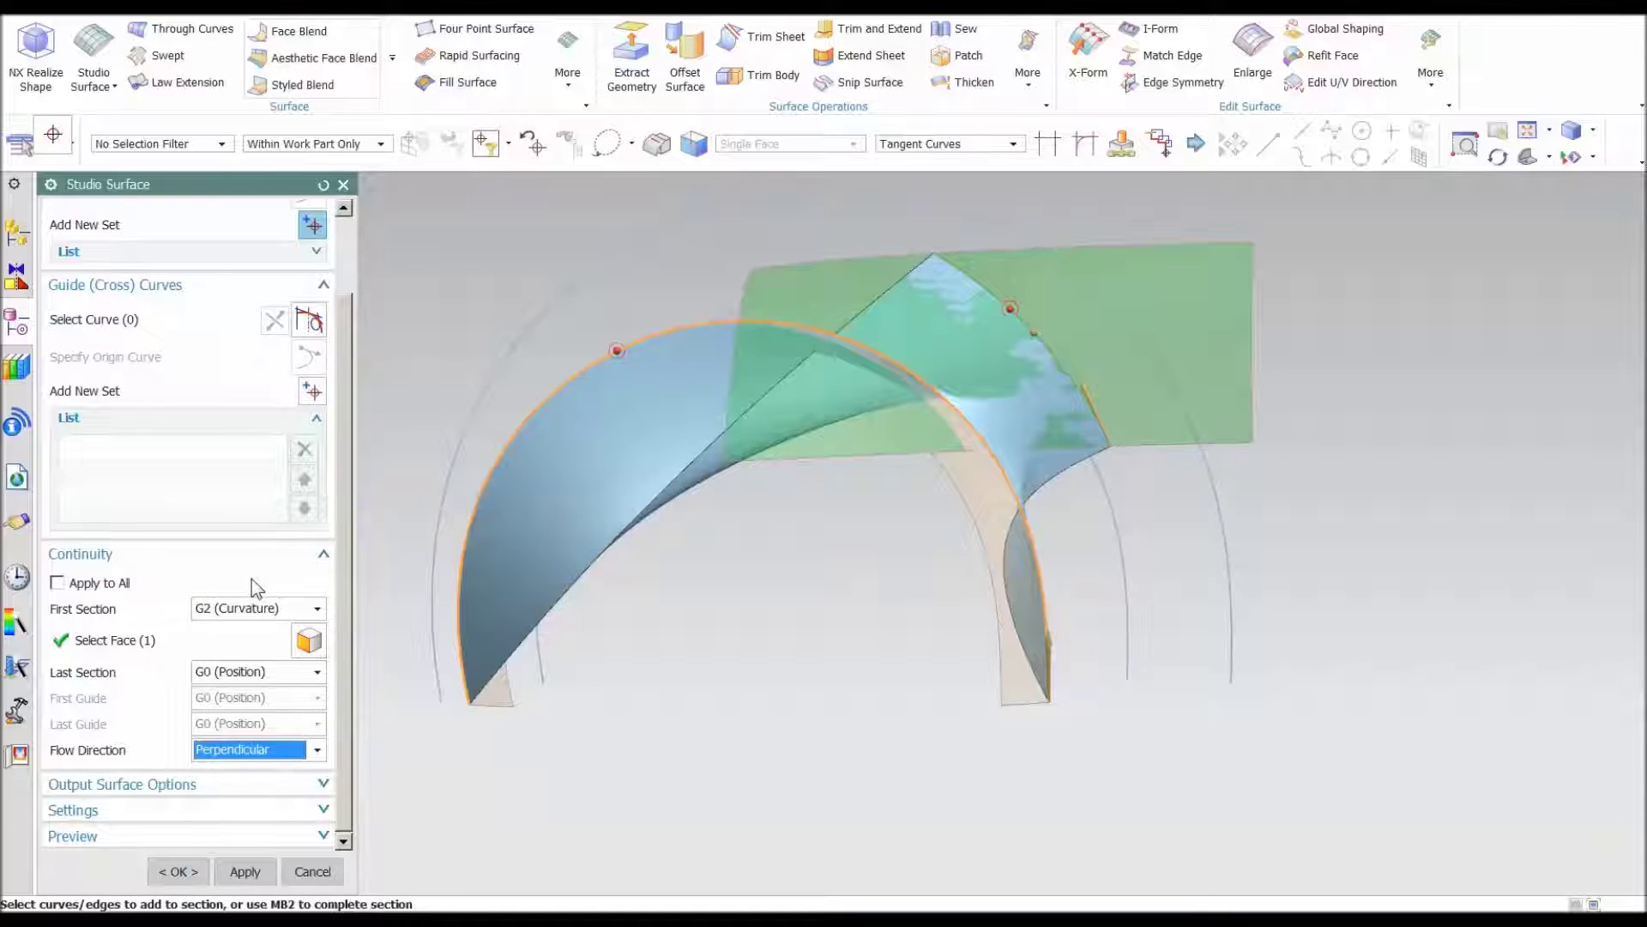
pyautogui.click(159, 784)
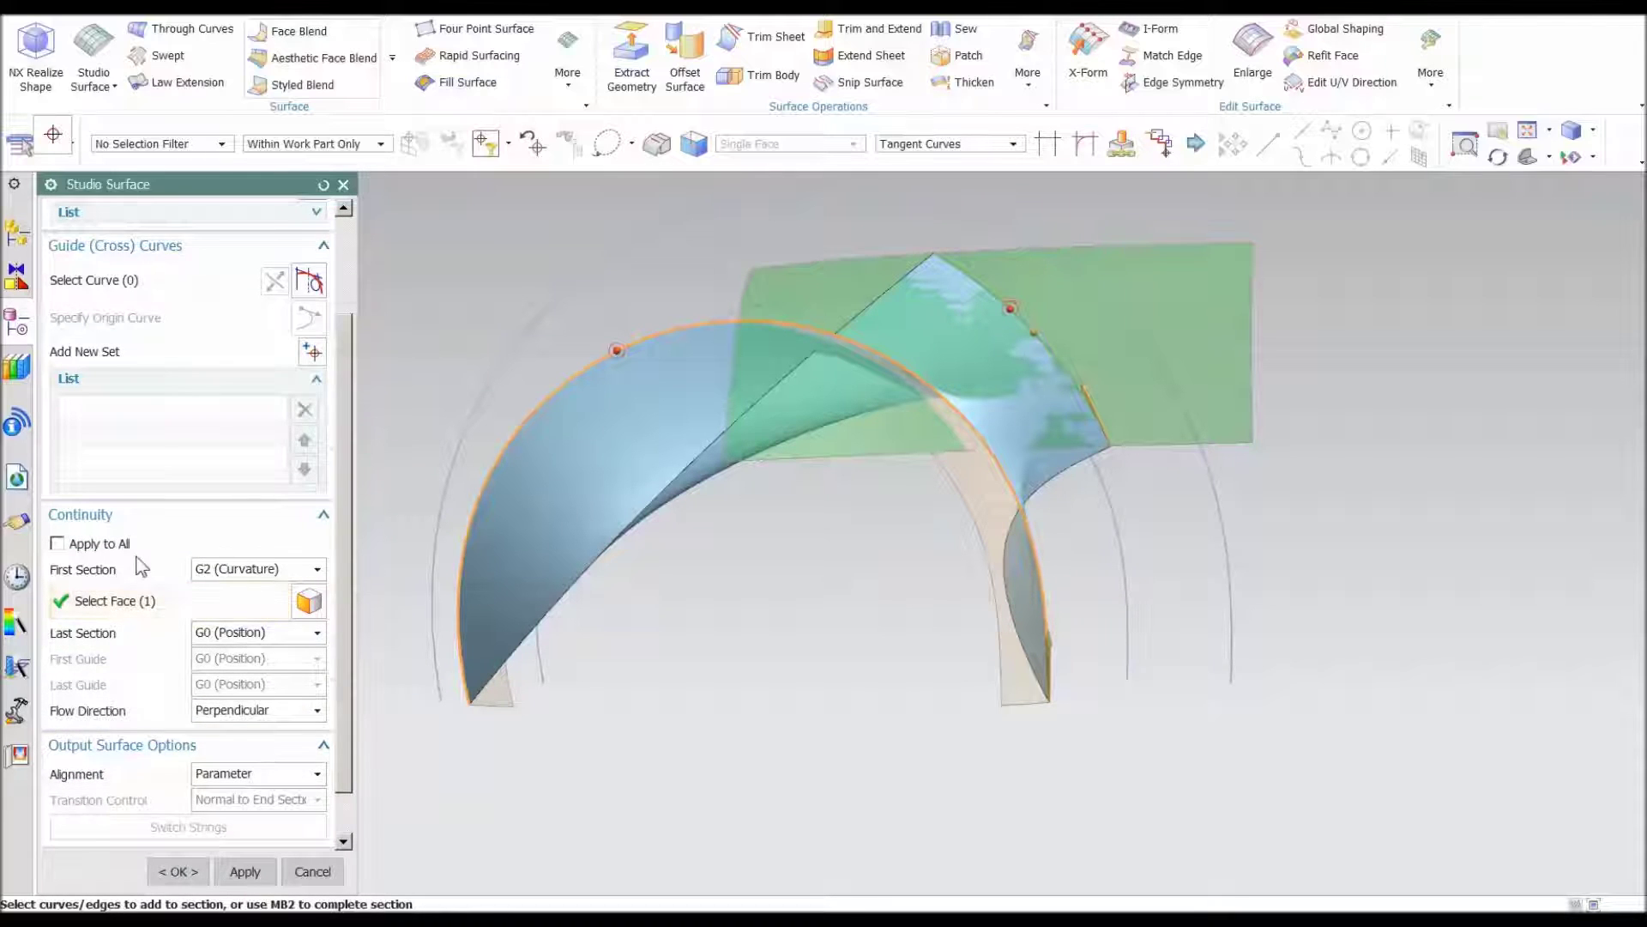
pyautogui.scroll(-1, 94, 686)
pyautogui.click(219, 722)
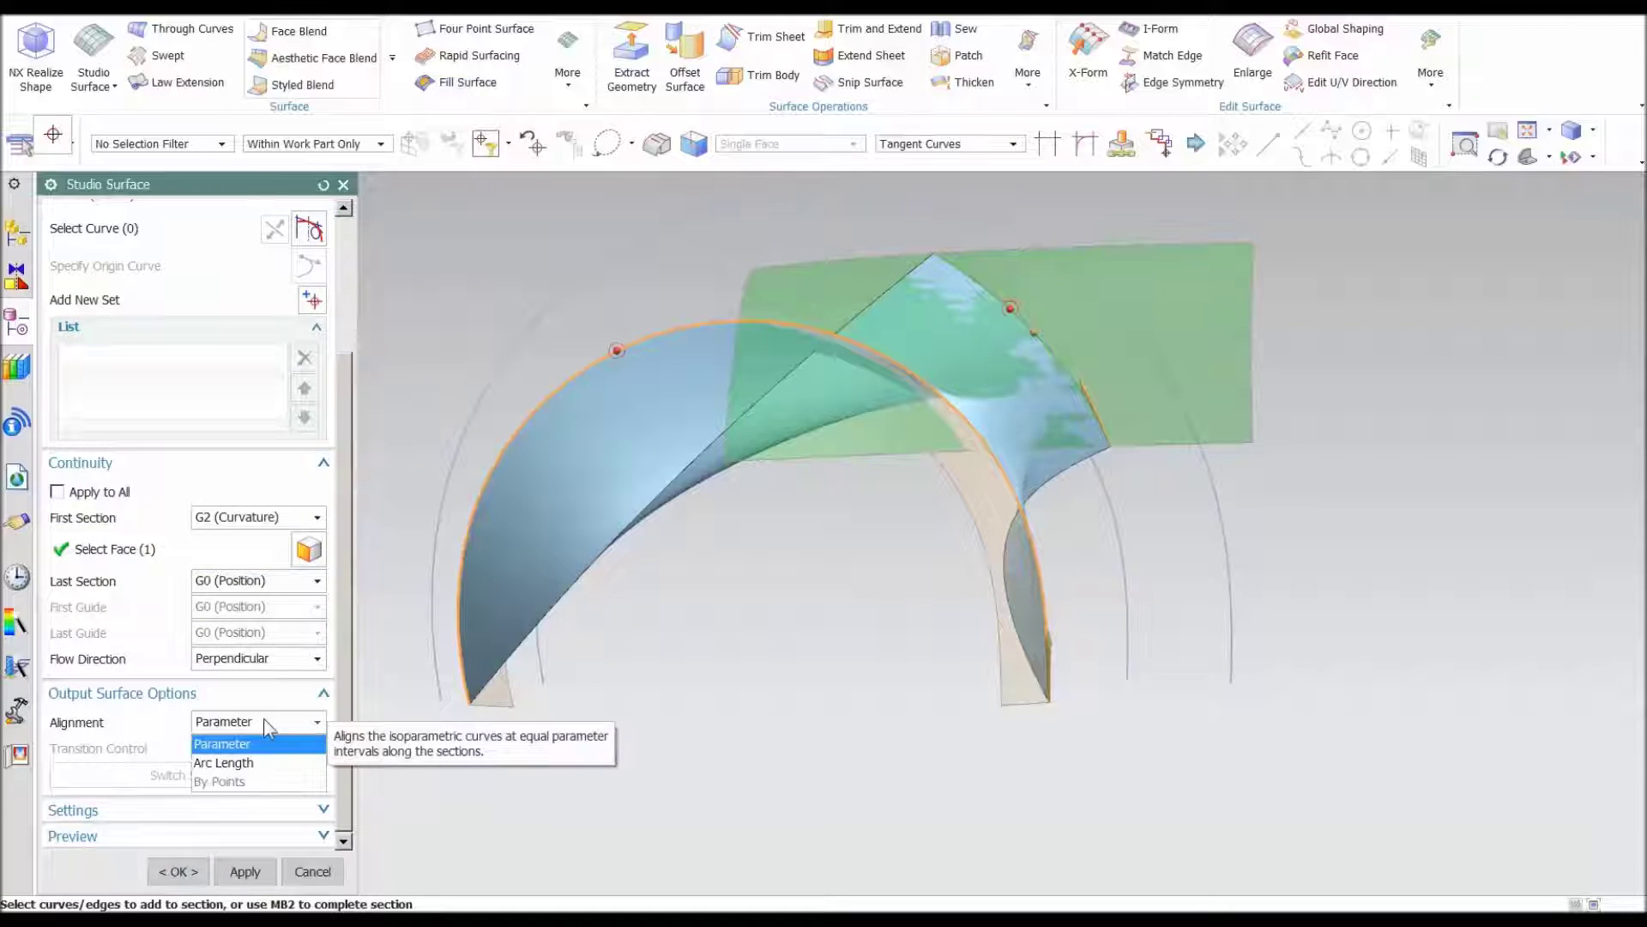
pyautogui.click(157, 711)
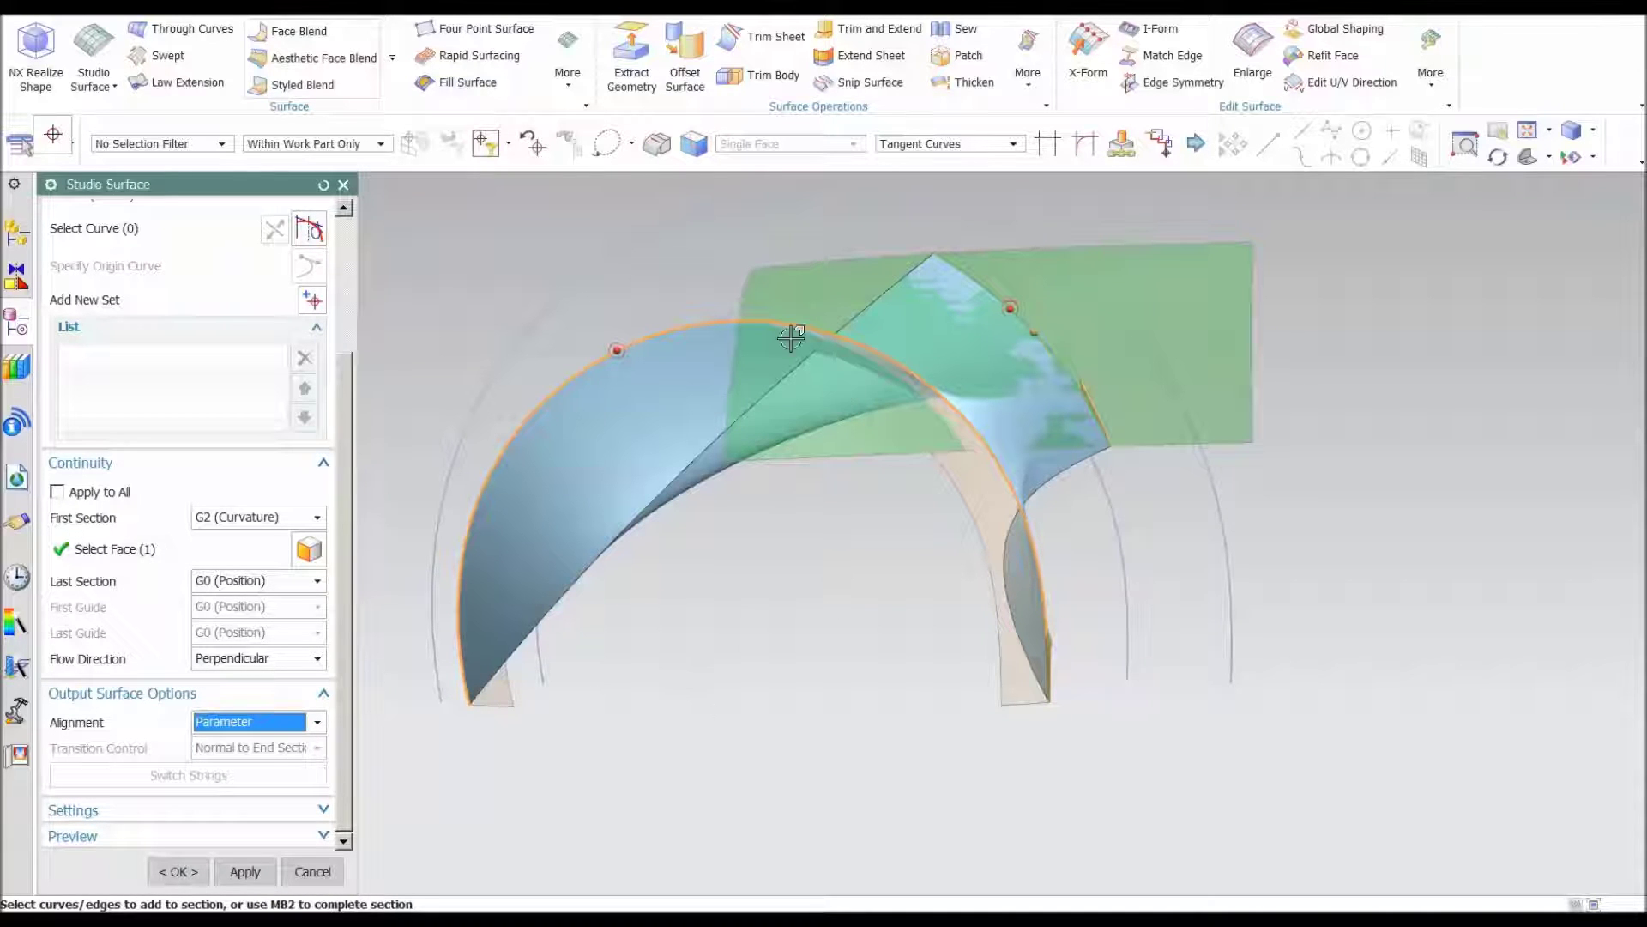
pyautogui.scroll(-2, 760, 308)
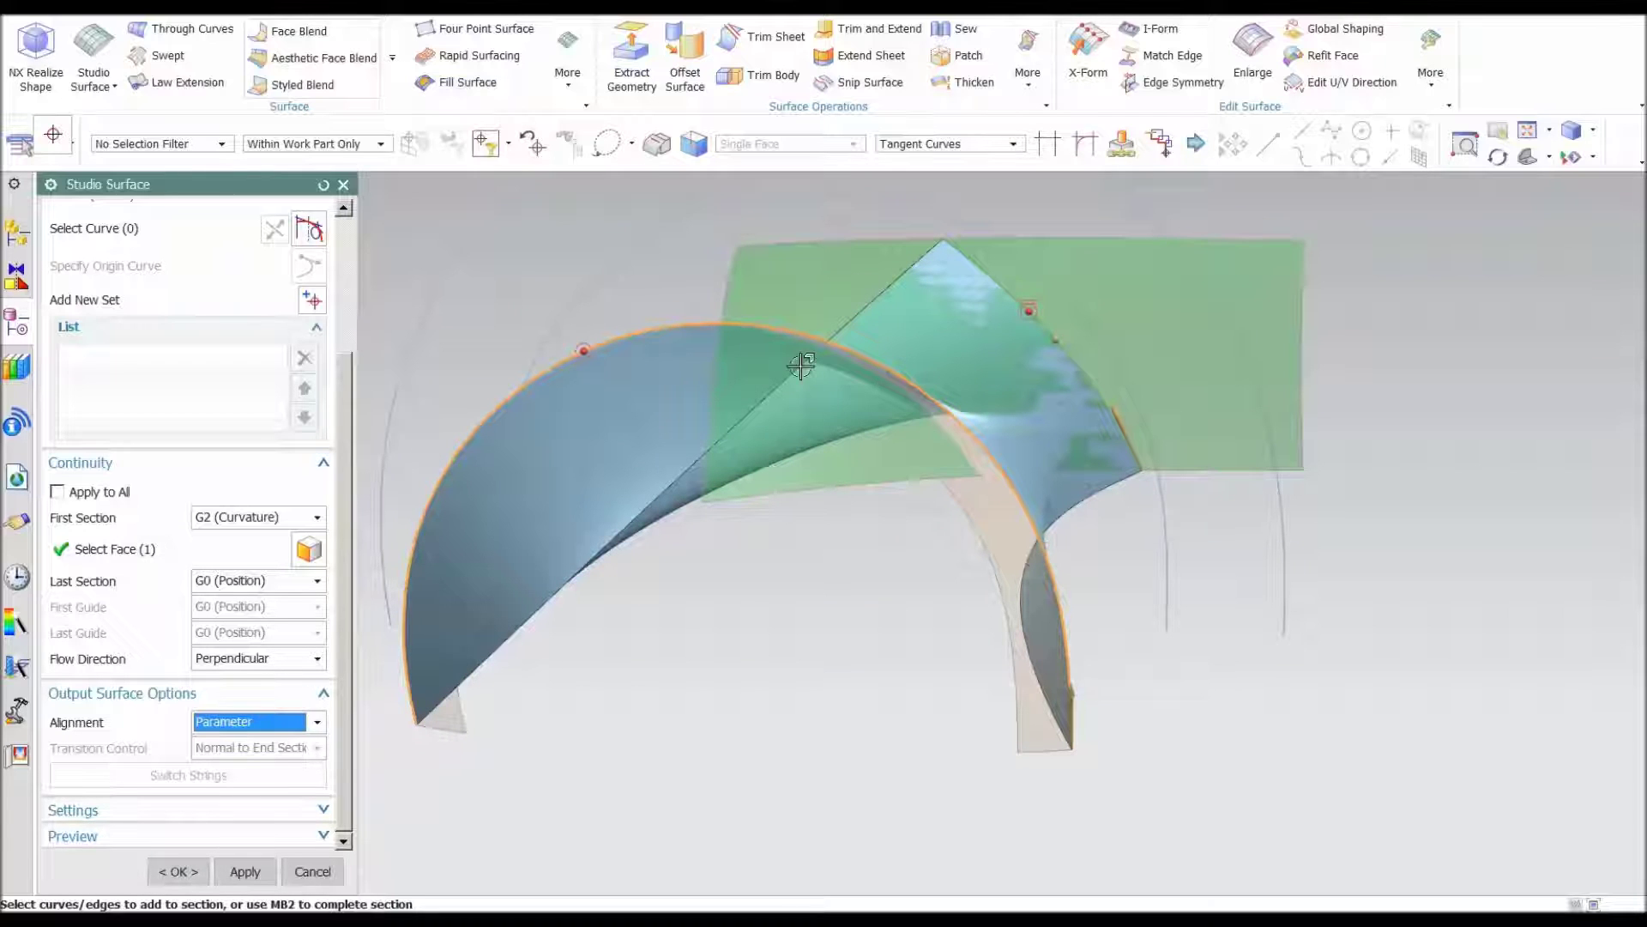
pyautogui.moveTo(981, 617); pyautogui.dragTo(1128, 499, button='middle')
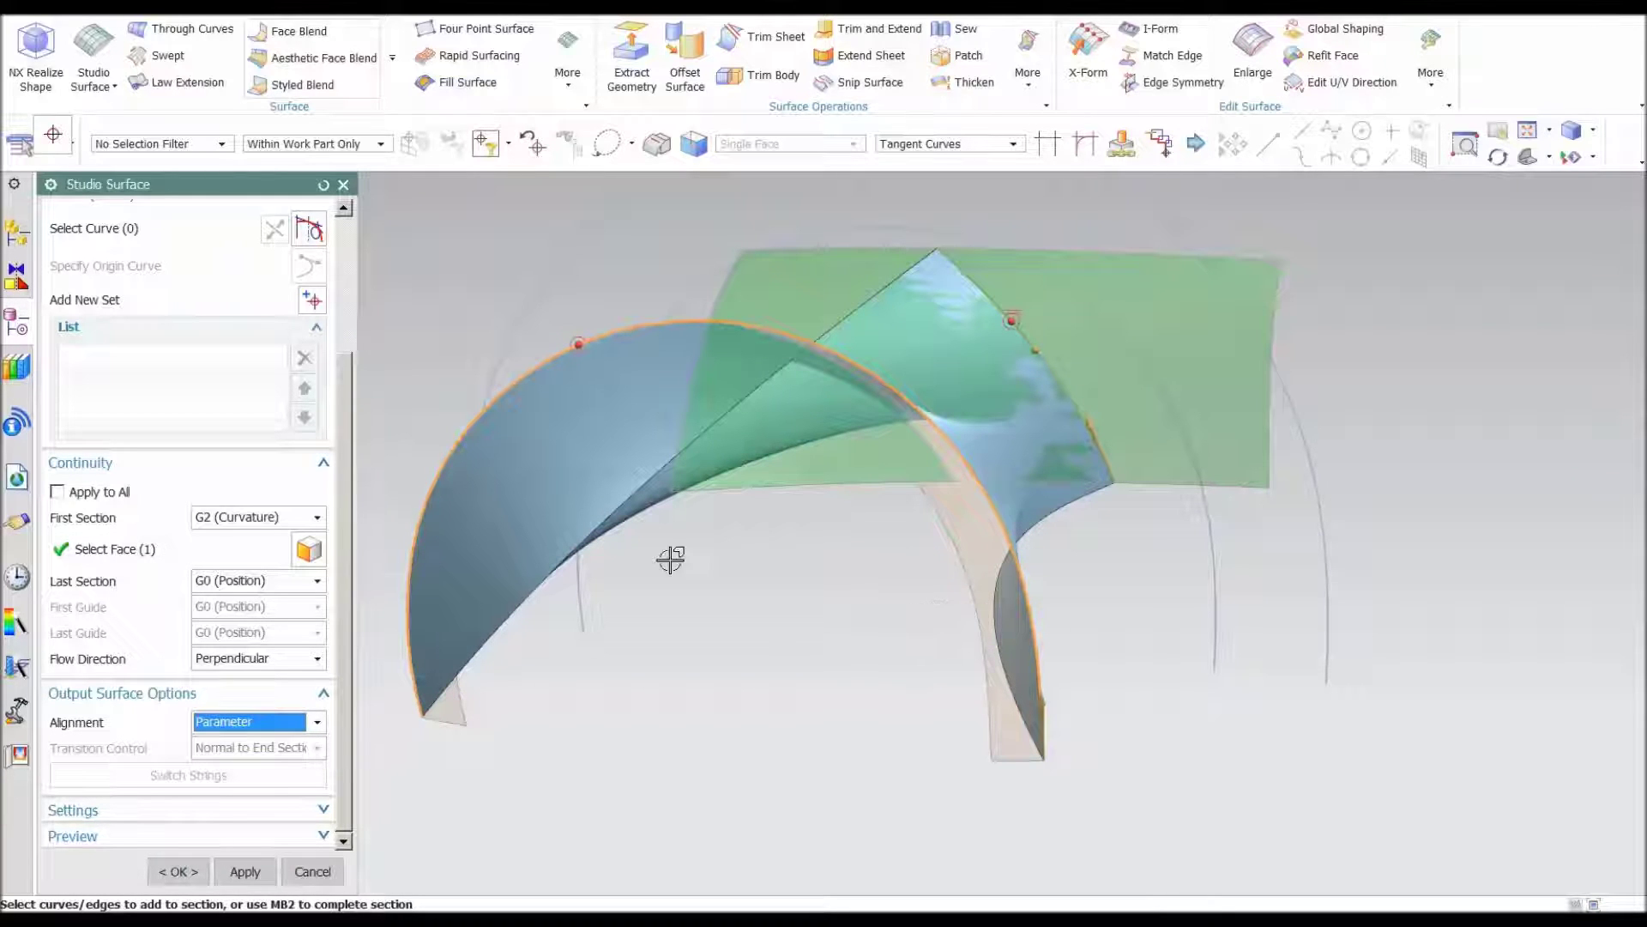
pyautogui.click(188, 328)
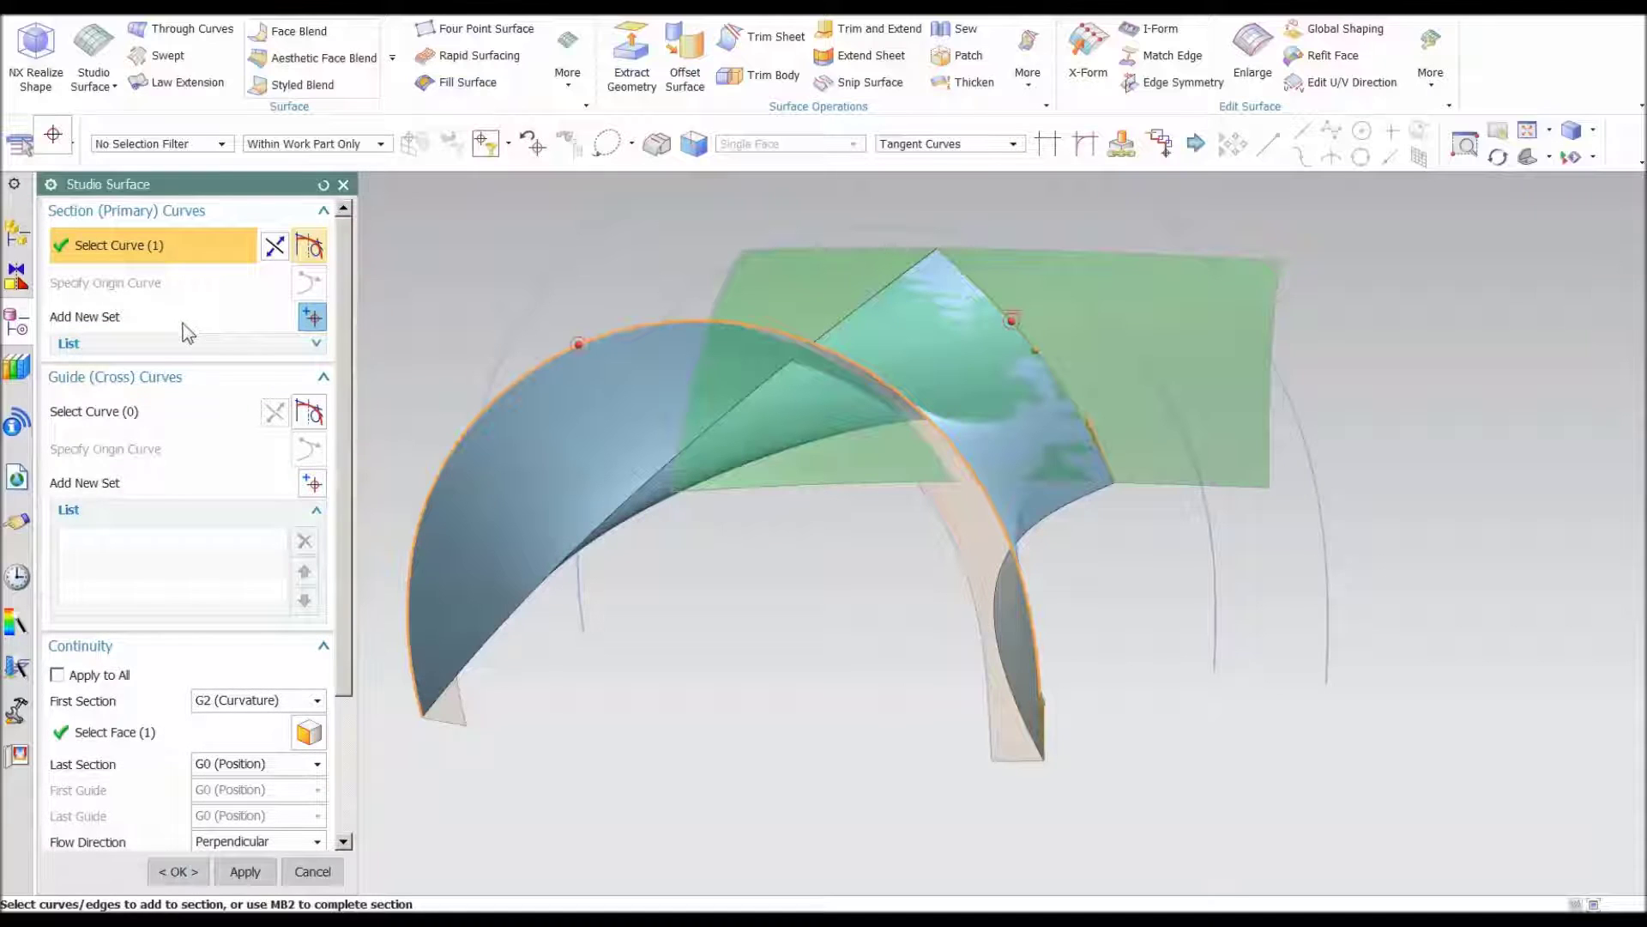
pyautogui.click(313, 871)
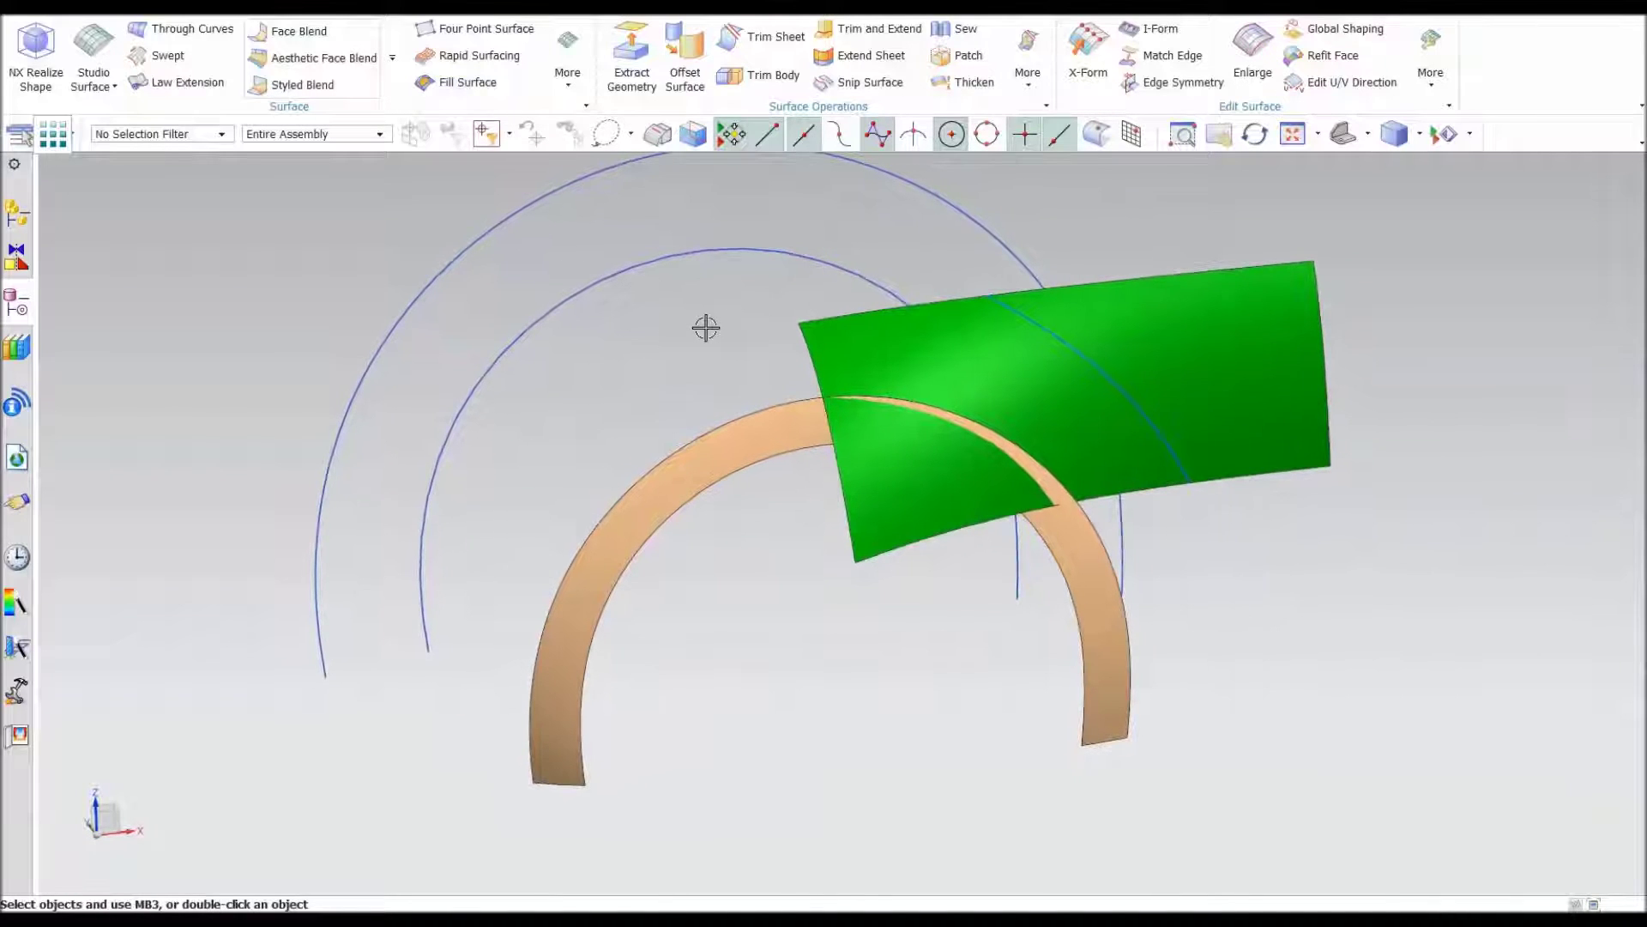
# - Hide the inner offset curve around the wheel arch
pyautogui.hotkey('ctrl', 'd')
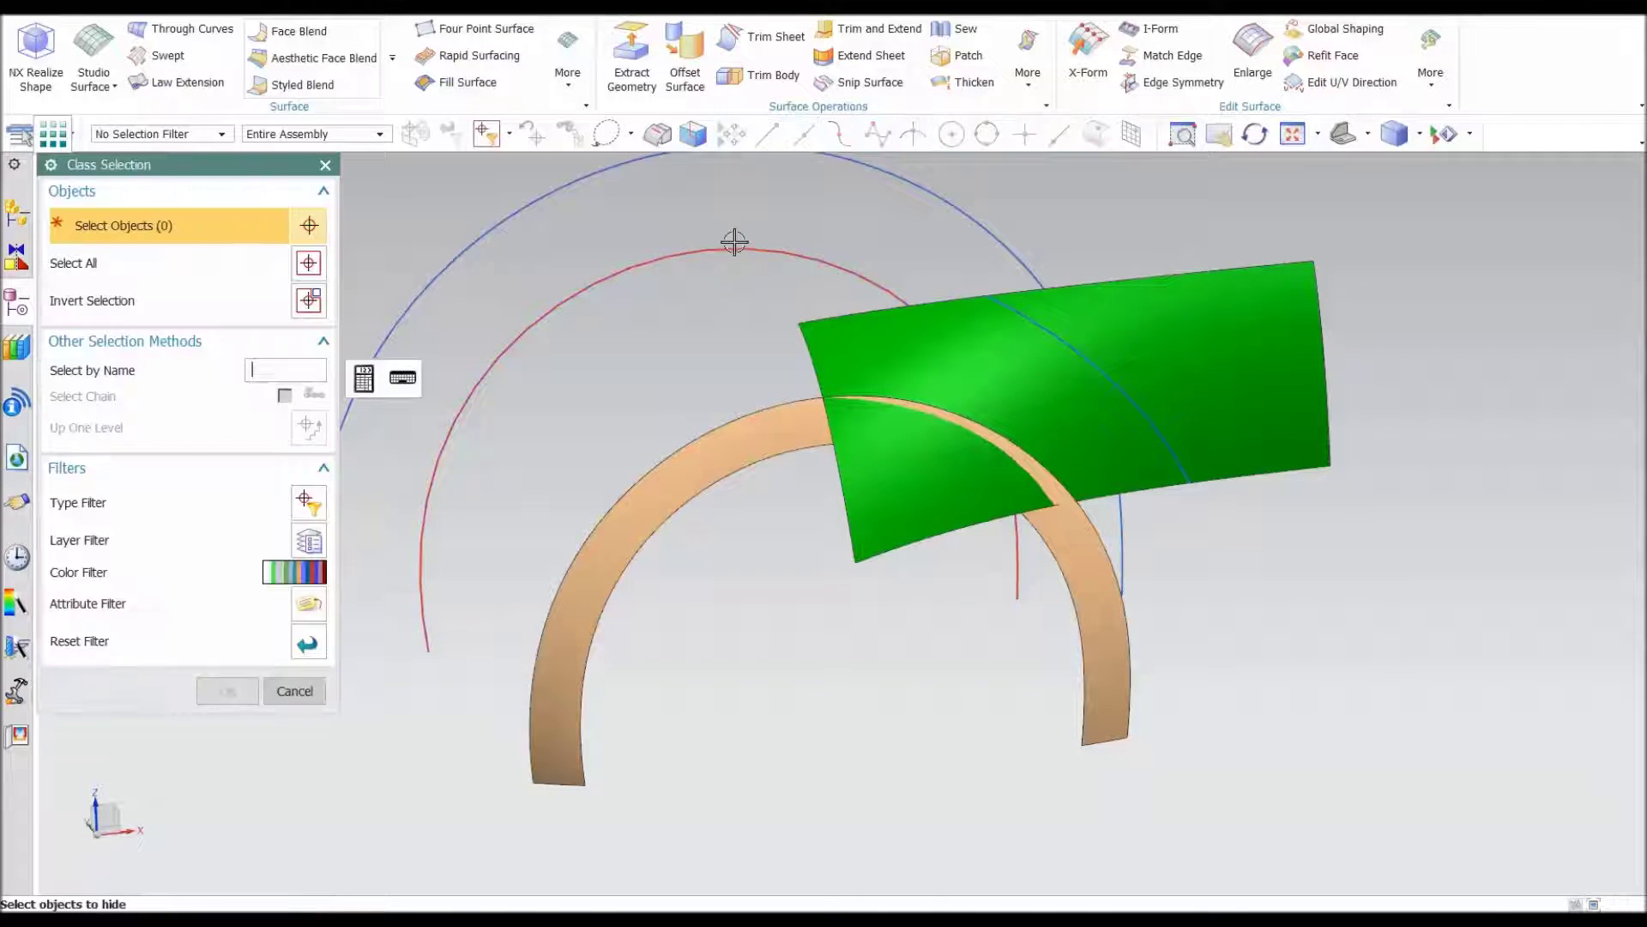
pyautogui.click(735, 247)
pyautogui.middleClick(736, 323)
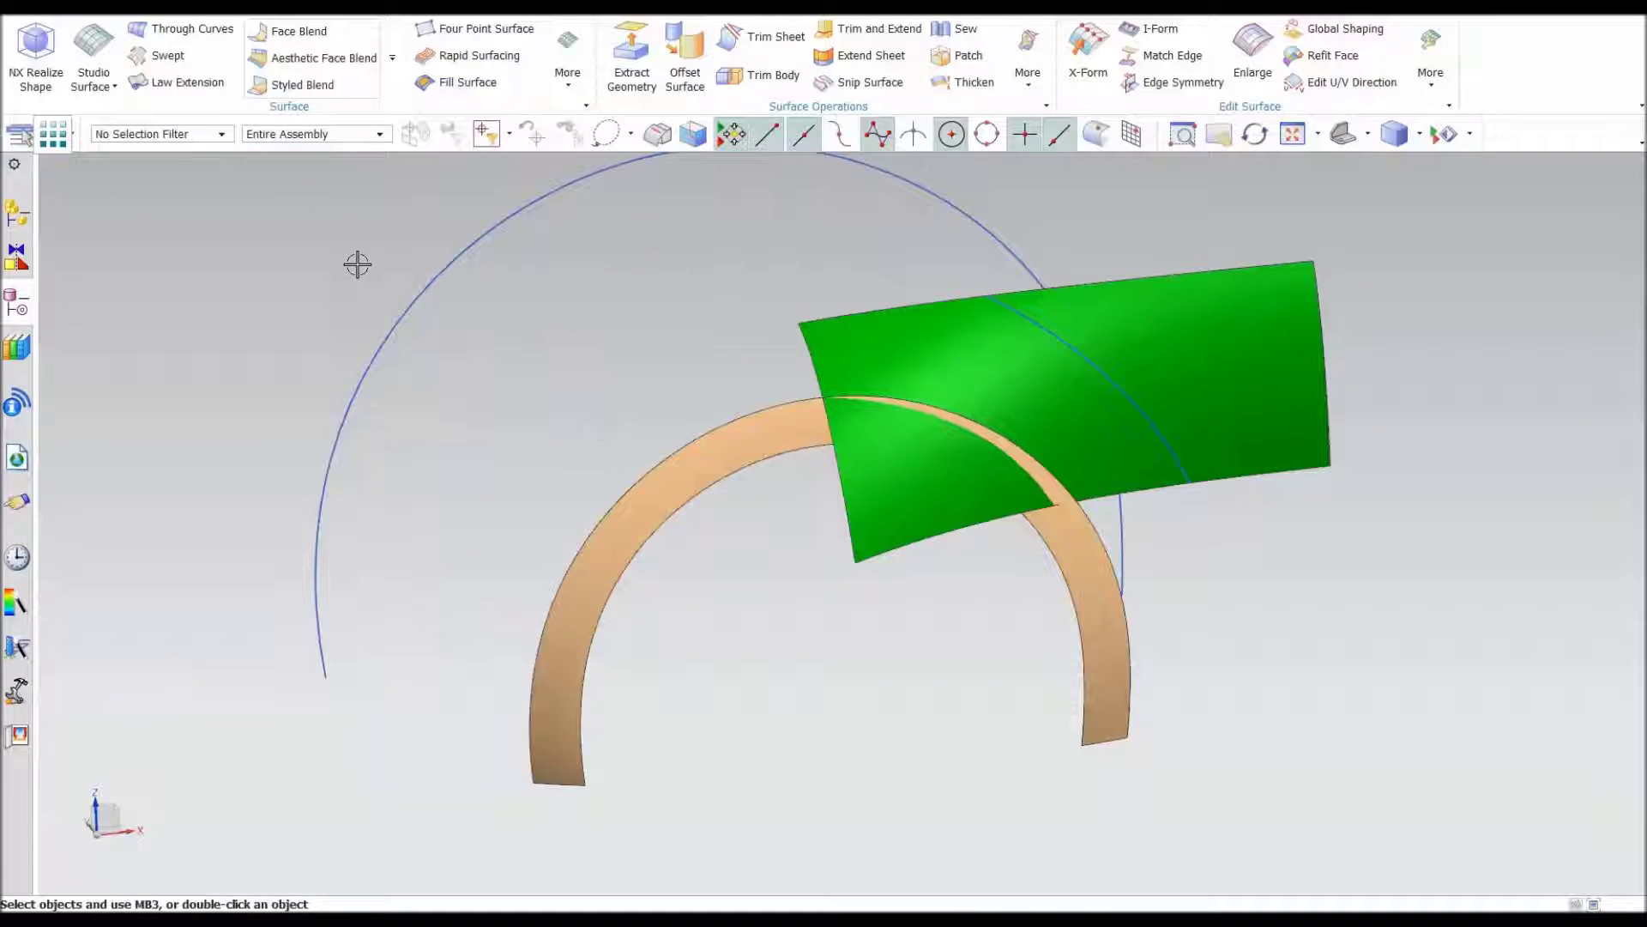
# - Start a Through Curves surface with the projected curve on the green surface as first section and the arch's outer edge as second
pyautogui.click(206, 38)
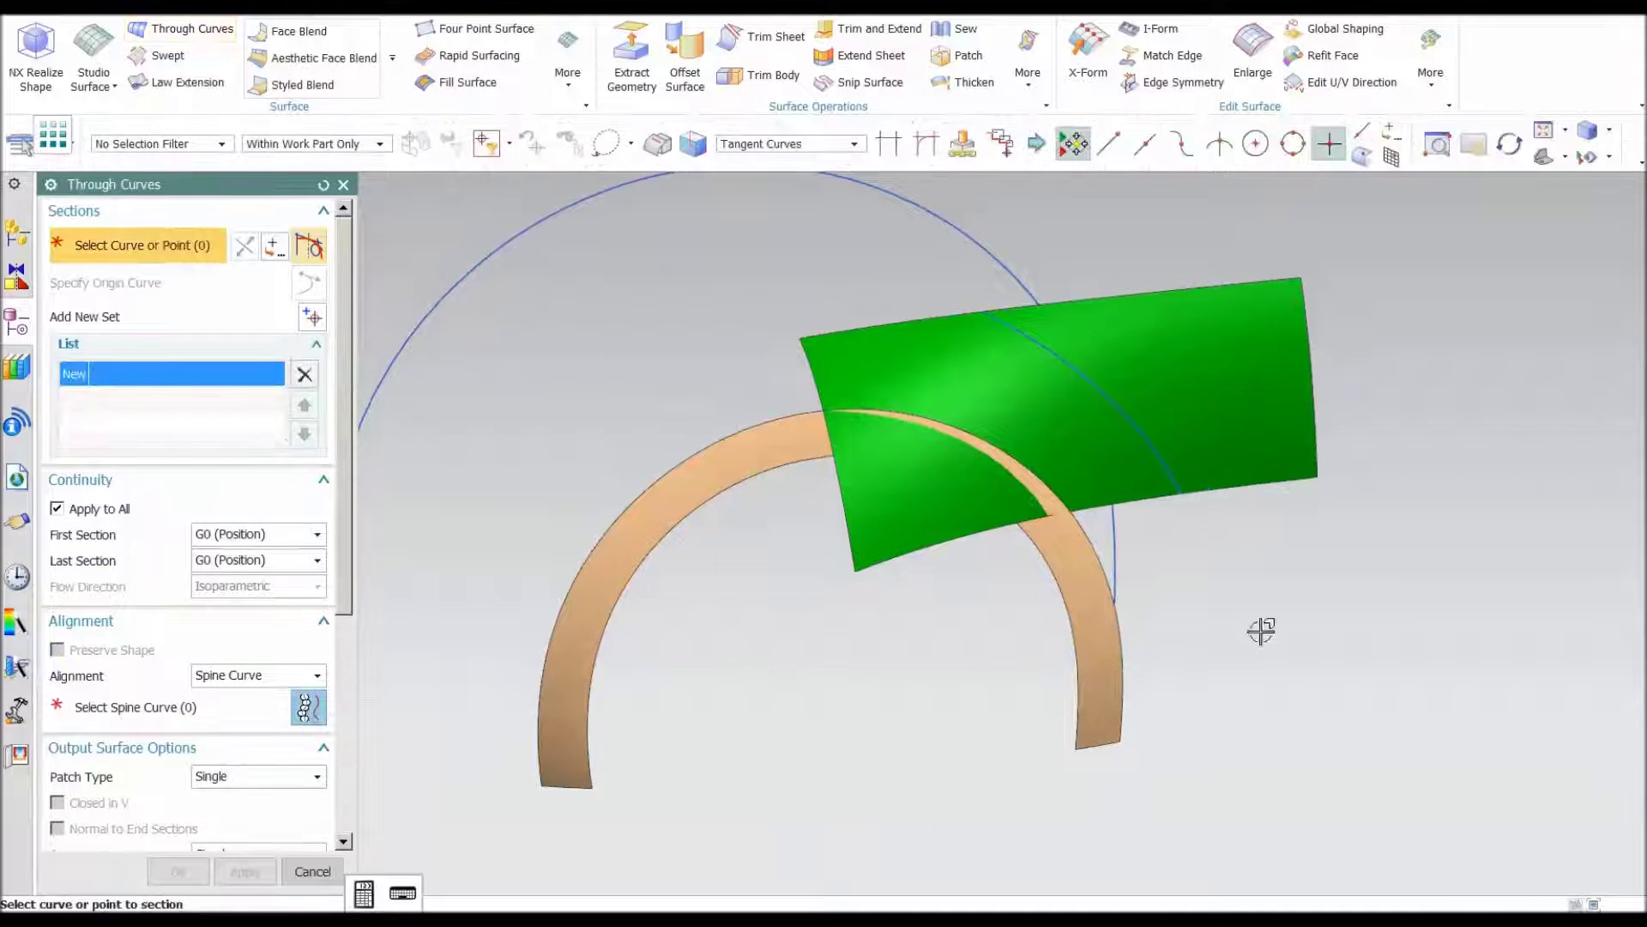
pyautogui.click(1160, 462)
pyautogui.middleClick(1261, 660)
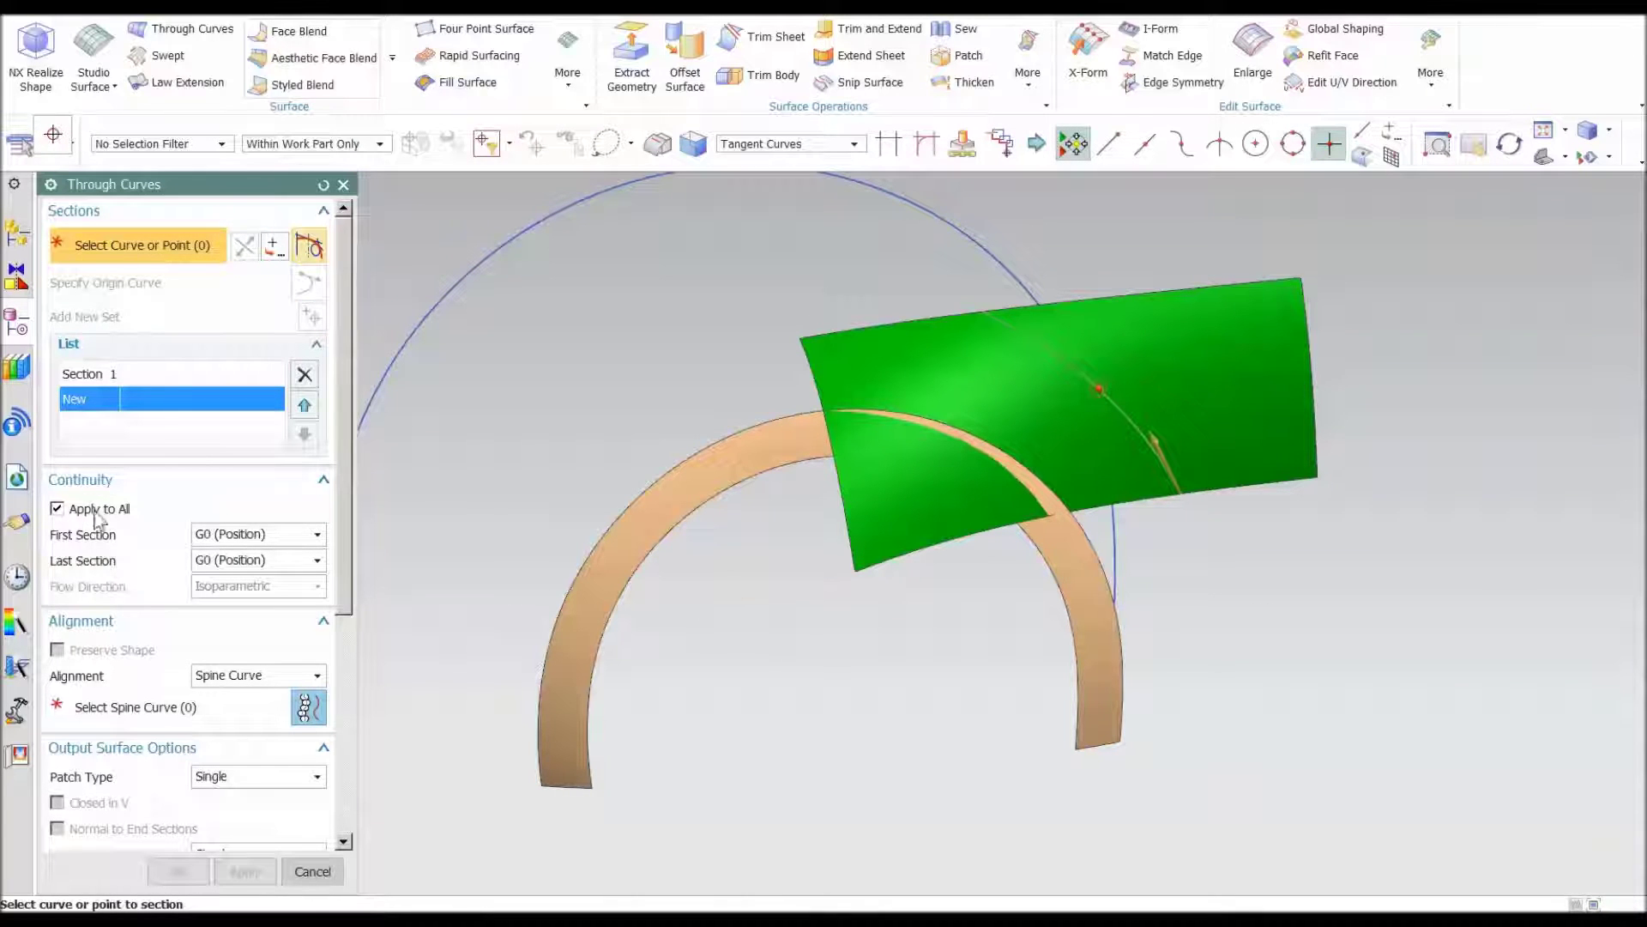
pyautogui.click(1122, 654)
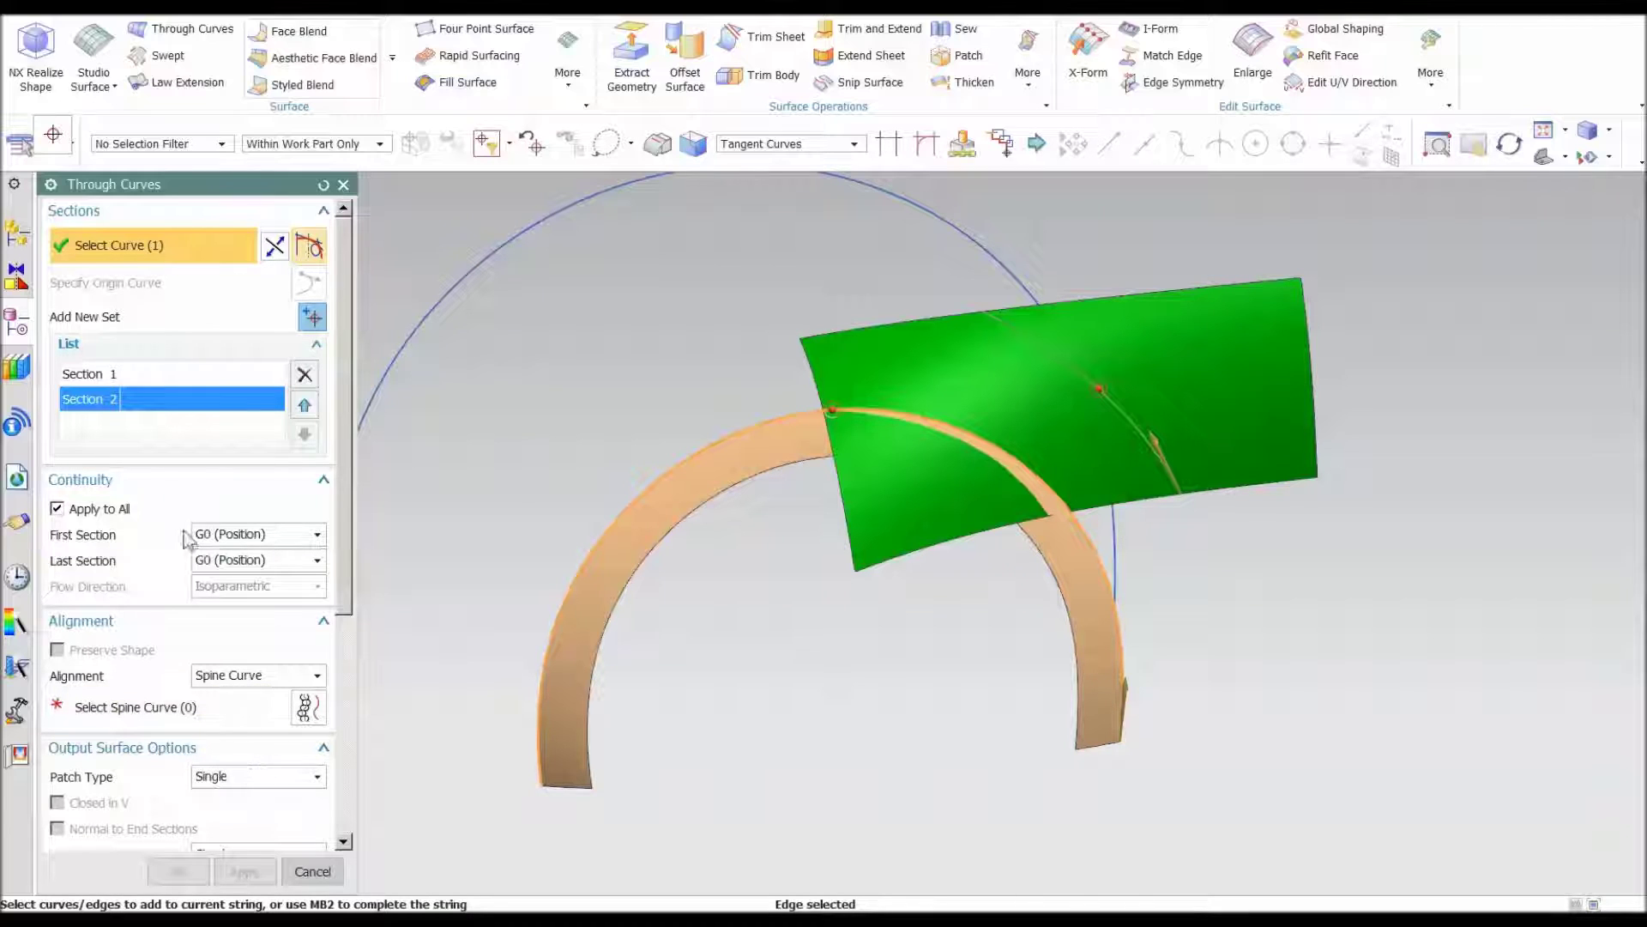
# - Turn off shared continuity and make the first section G2 (Curvature) continuous to the green face
pyautogui.click(96, 509)
pyautogui.click(257, 536)
pyautogui.click(253, 594)
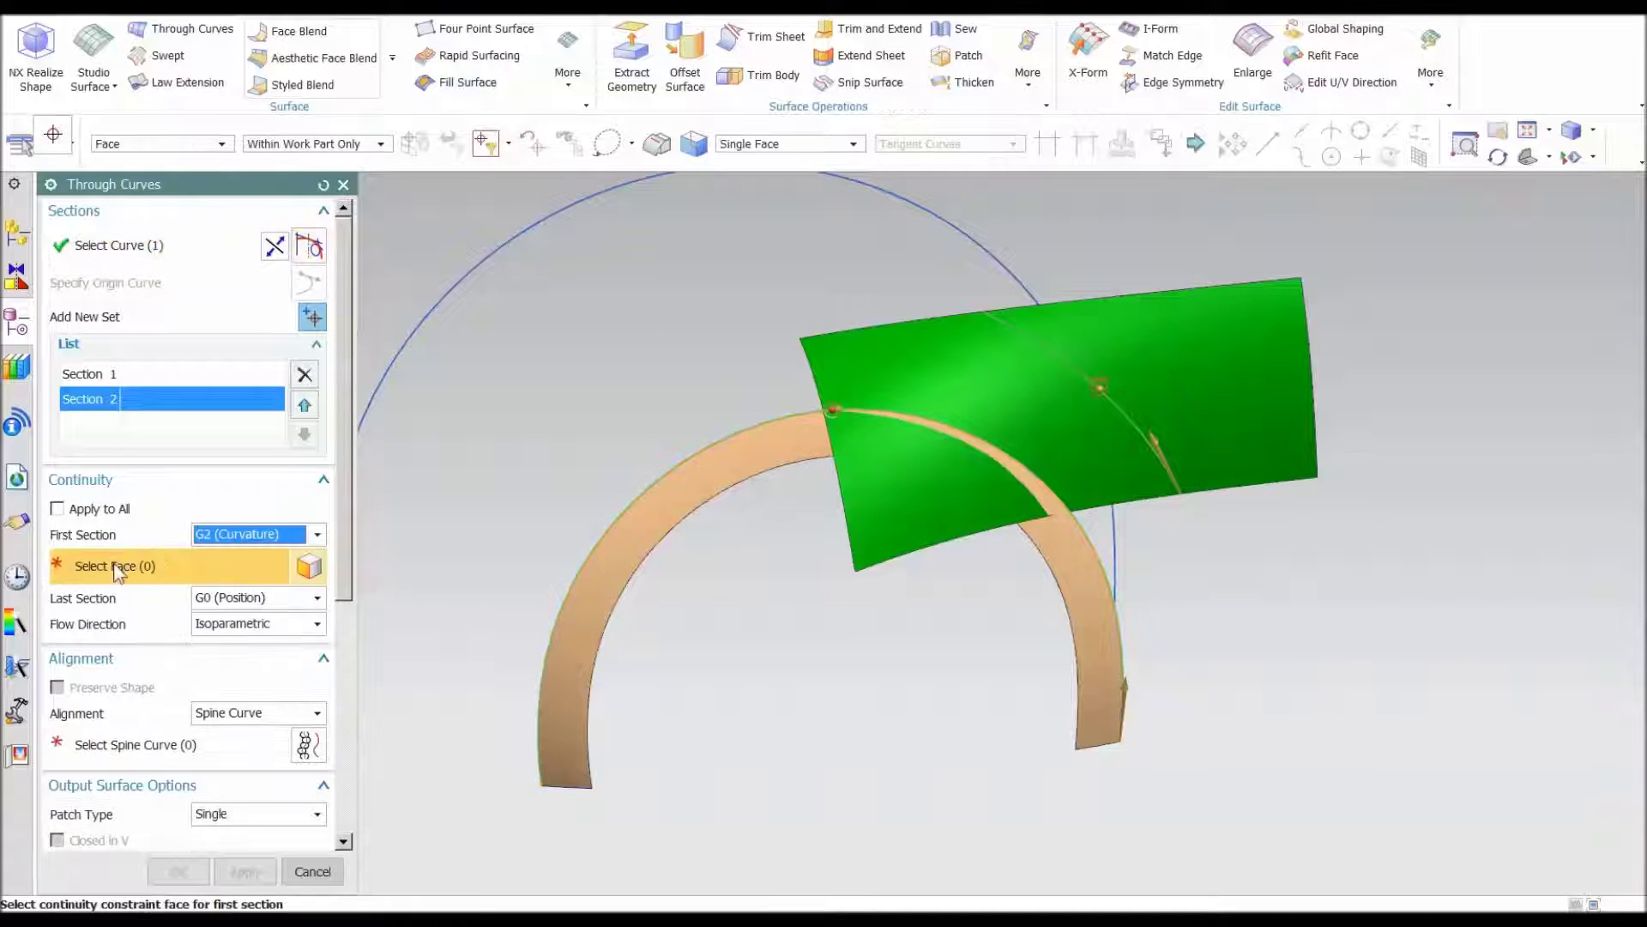
pyautogui.click(1221, 379)
# - Assign the outer offset curve as the spine curve for the surface alignment and inspect the preview
pyautogui.moveTo(994, 729); pyautogui.dragTo(984, 727, button='middle')
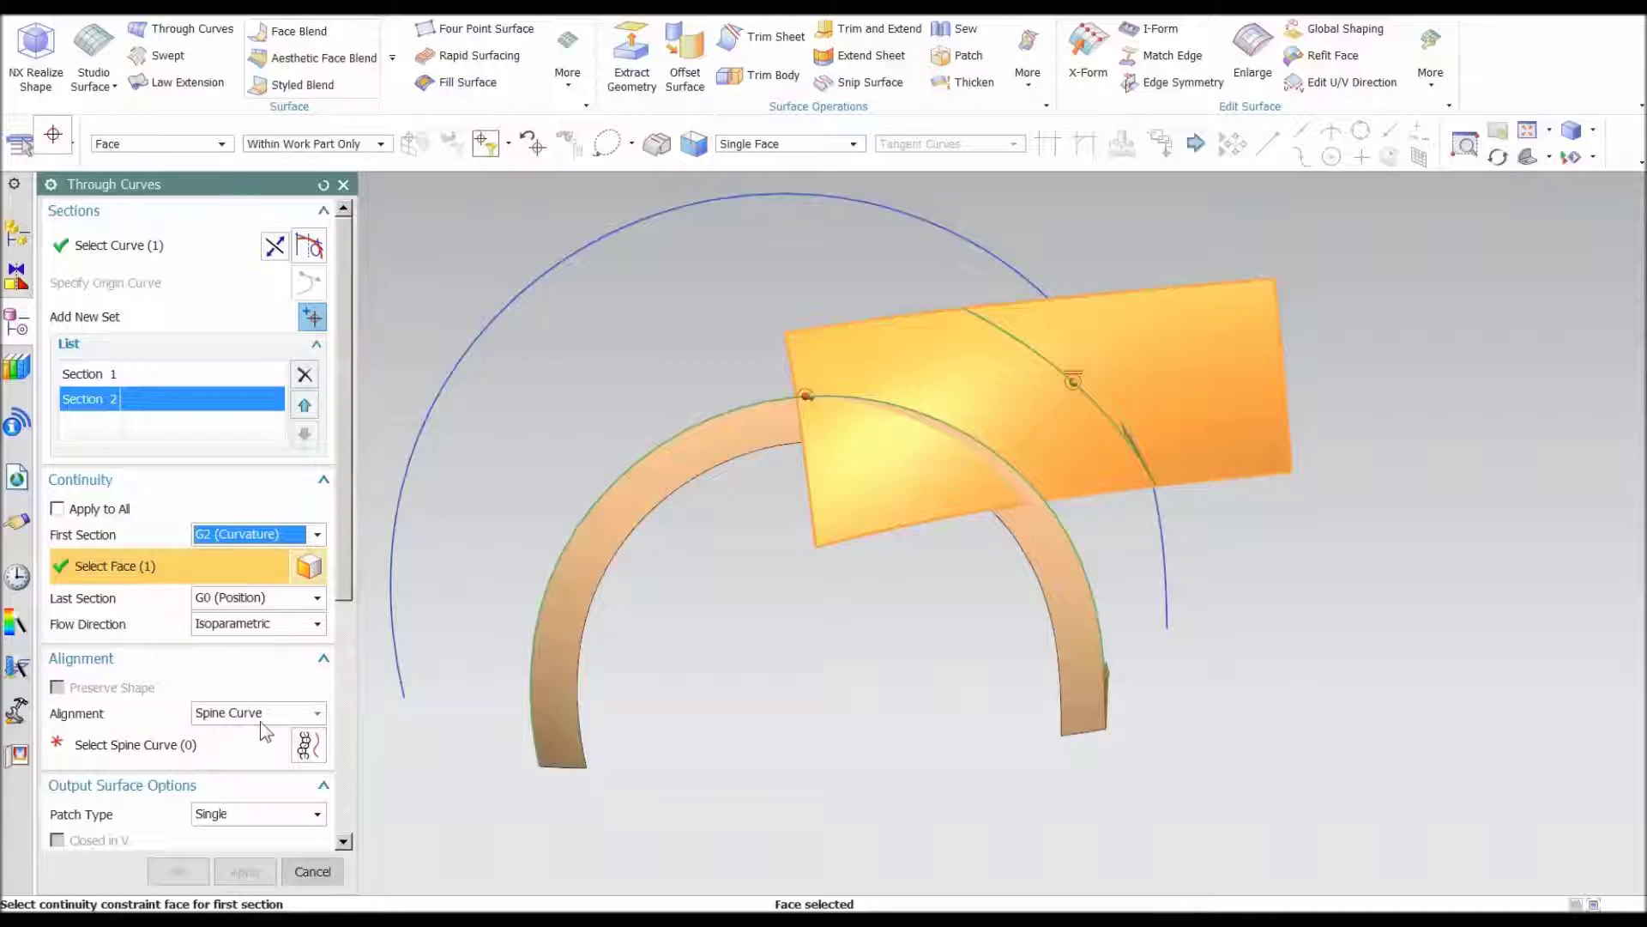
pyautogui.click(163, 739)
pyautogui.moveTo(1132, 839); pyautogui.dragTo(1195, 794, button='middle')
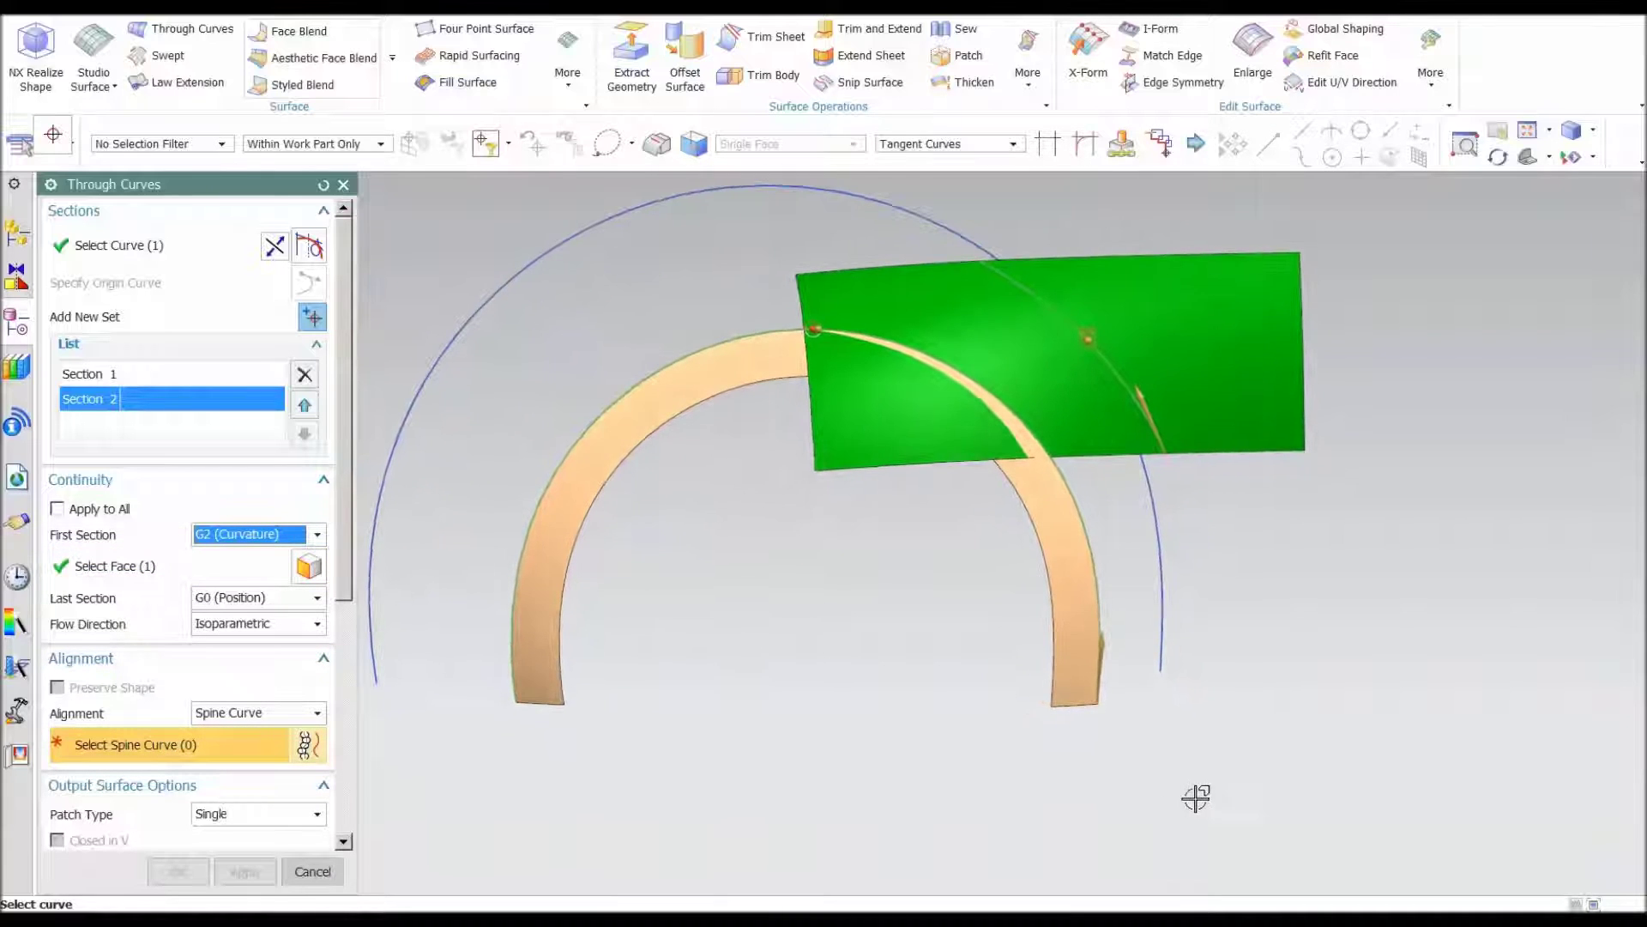
pyautogui.click(1163, 572)
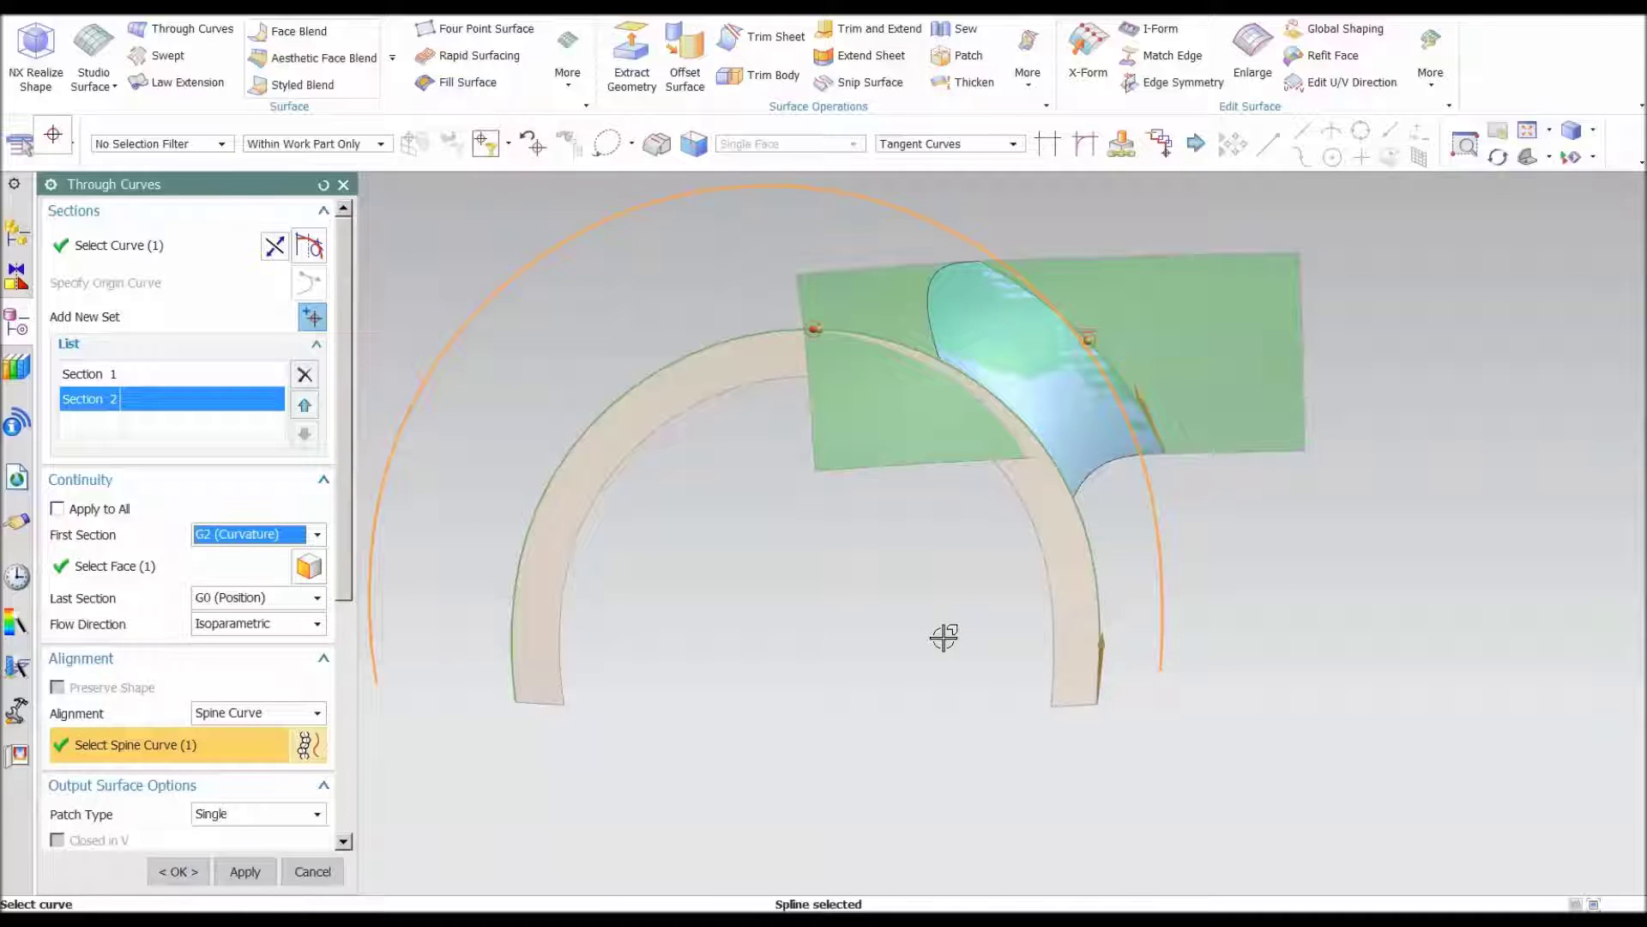
pyautogui.moveTo(944, 637); pyautogui.dragTo(946, 636, button='middle')
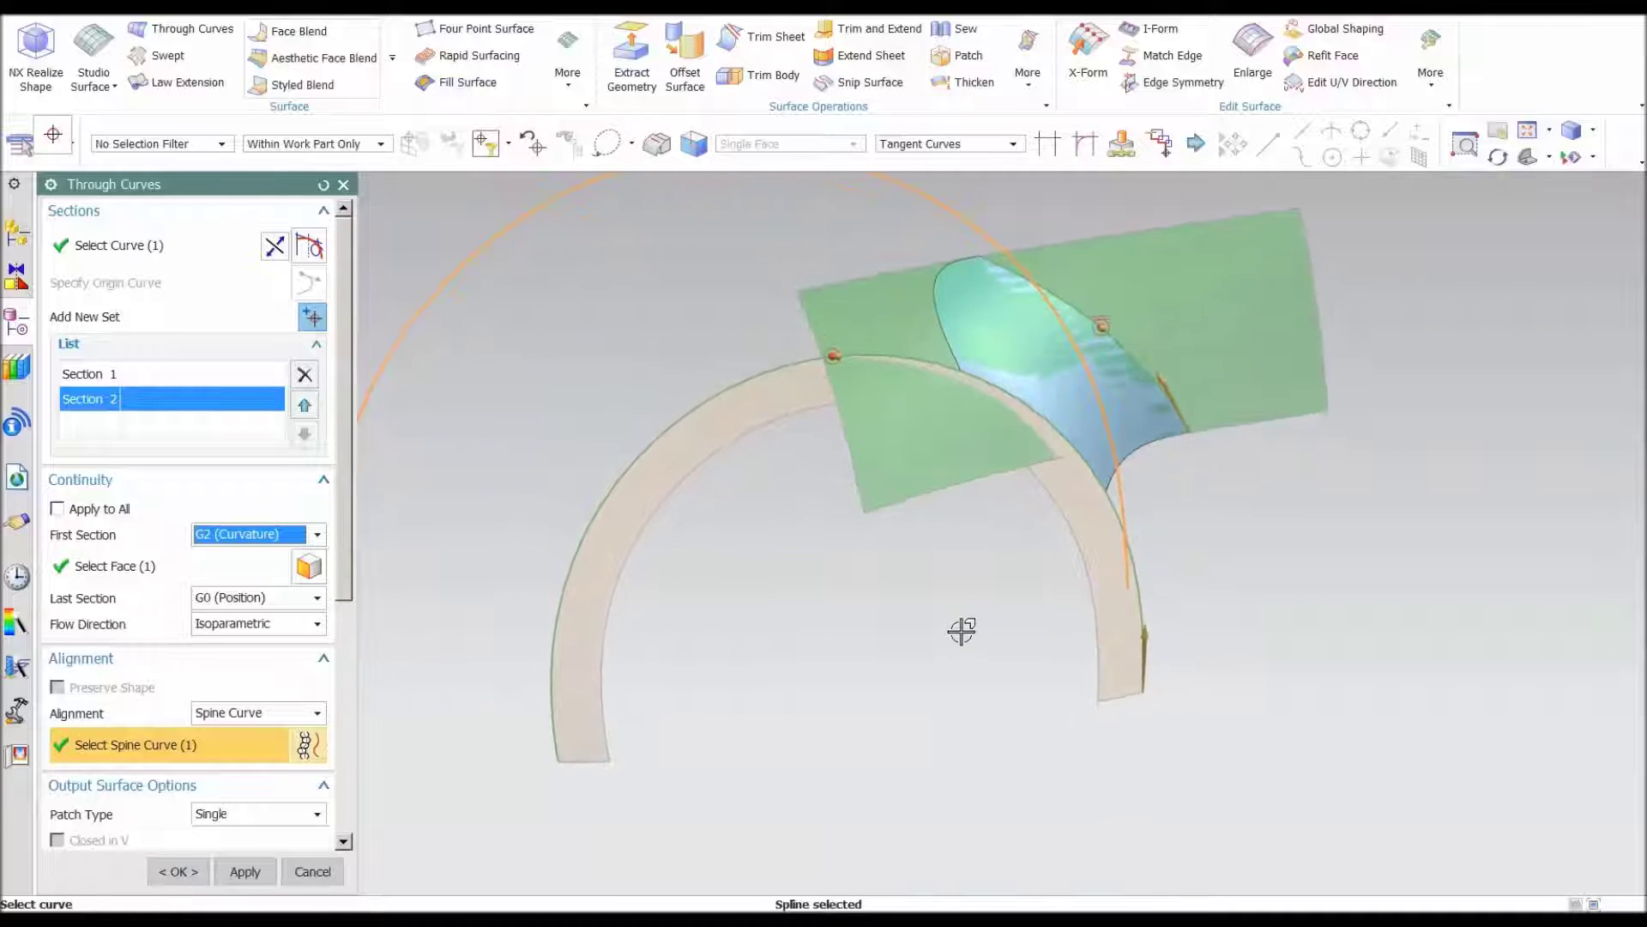
pyautogui.moveTo(1284, 372); pyautogui.dragTo(1167, 369, button='middle')
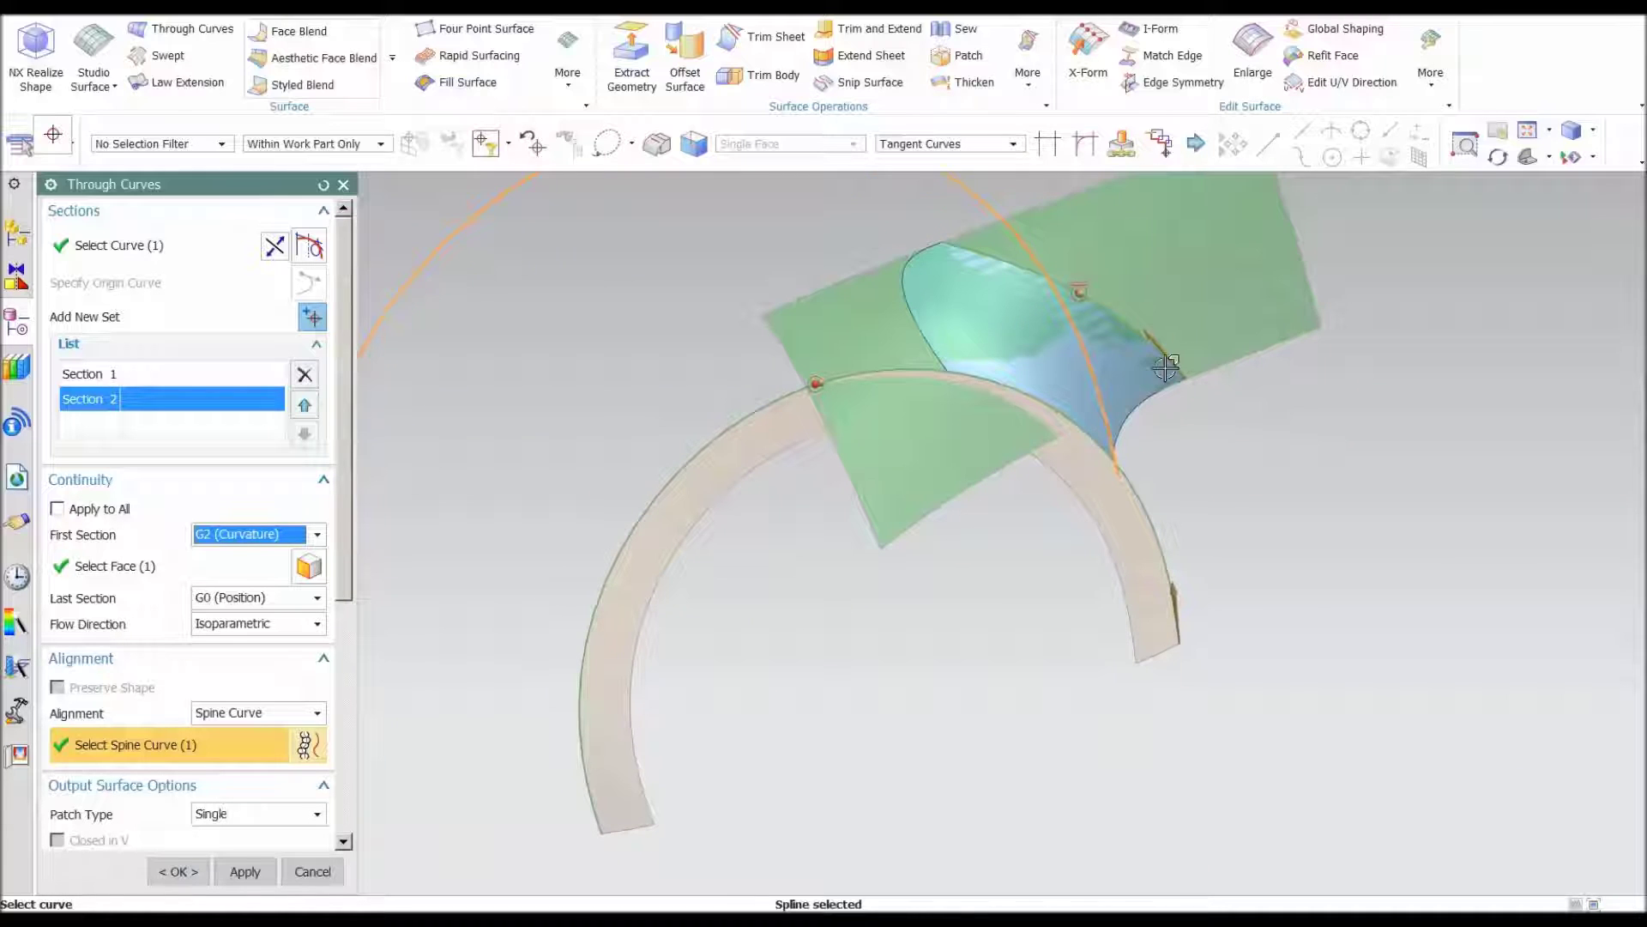
pyautogui.moveTo(1202, 445); pyautogui.dragTo(1215, 399, button='middle')
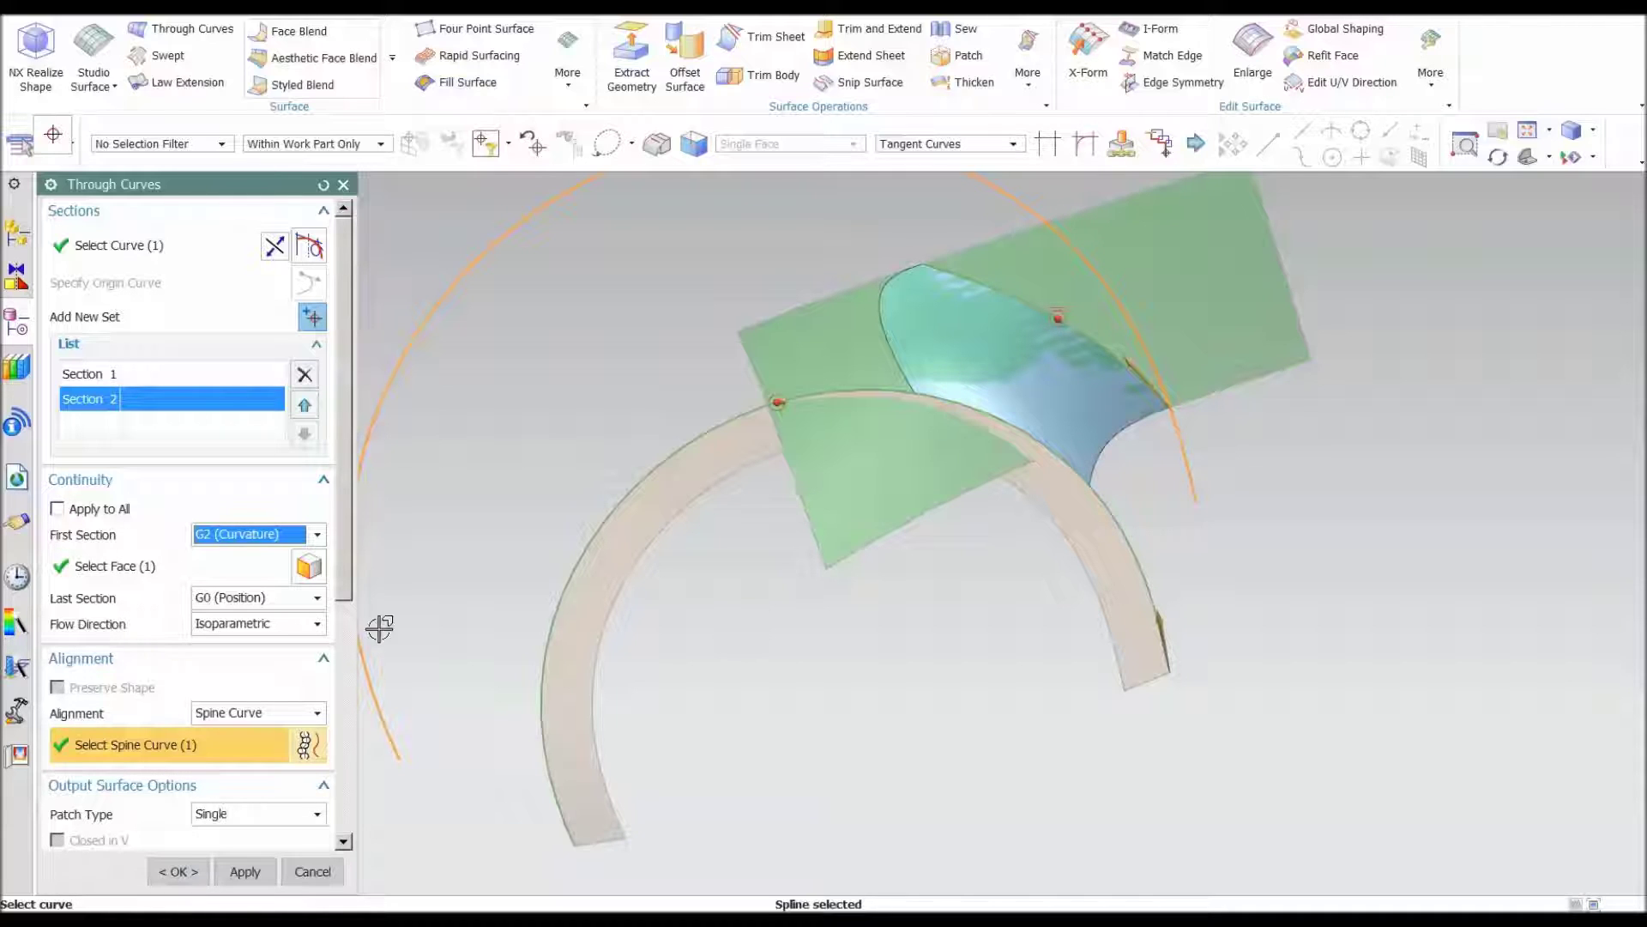
# - Try the Perpendicular flow direction for the Through Curves surface and inspect its side edges
pyautogui.click(238, 628)
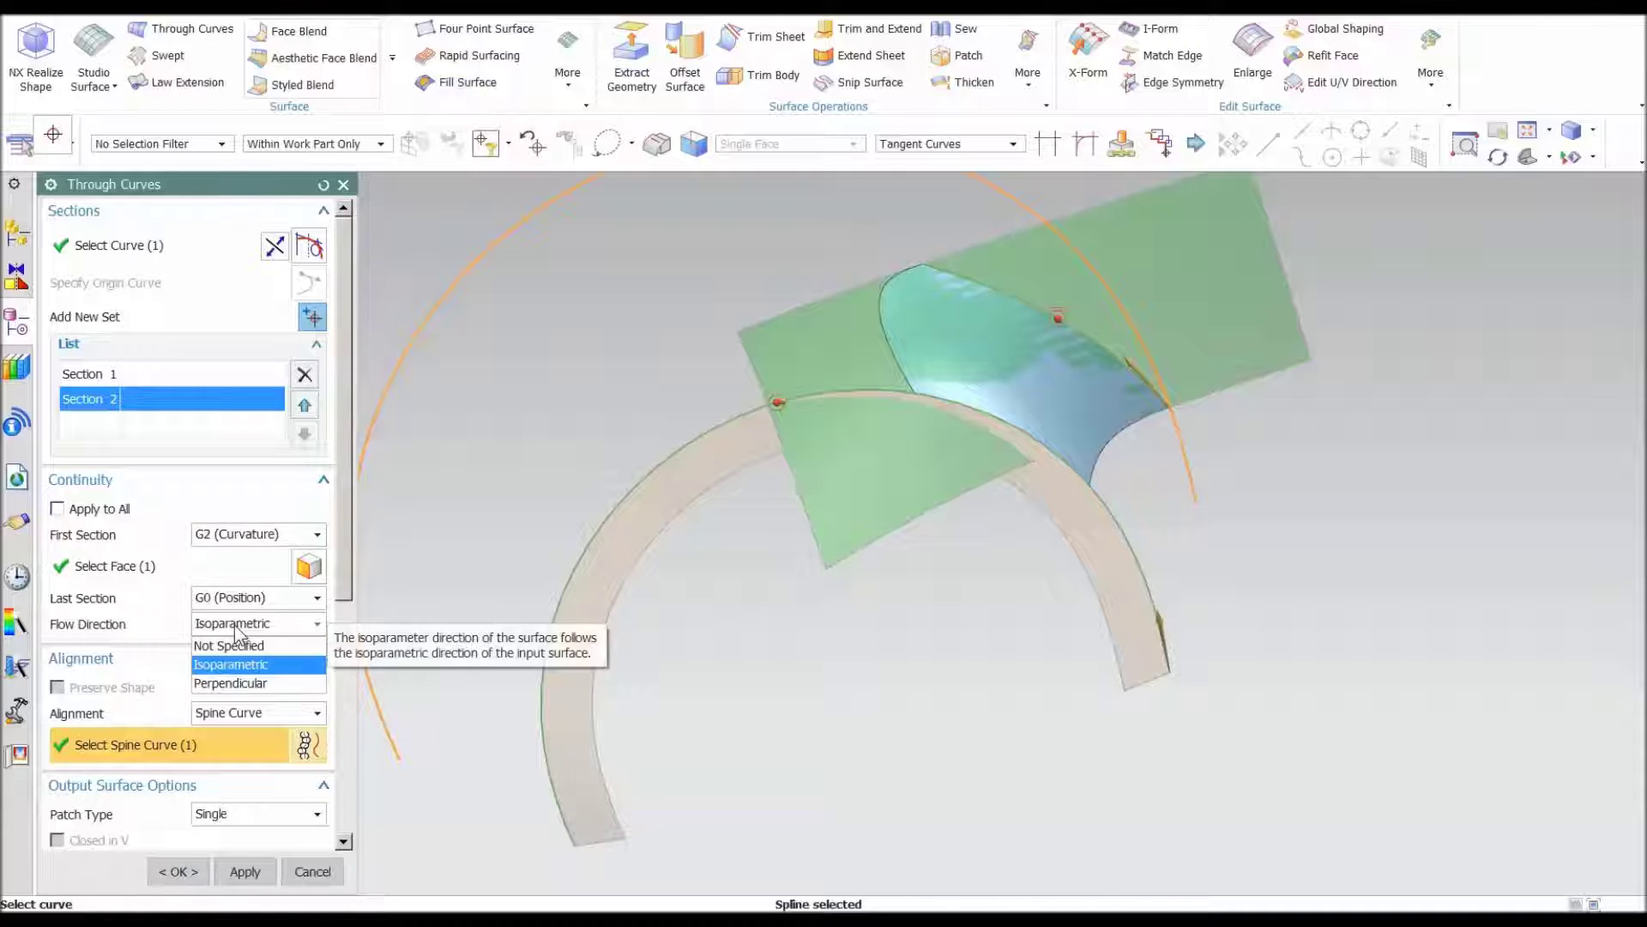
pyautogui.click(244, 683)
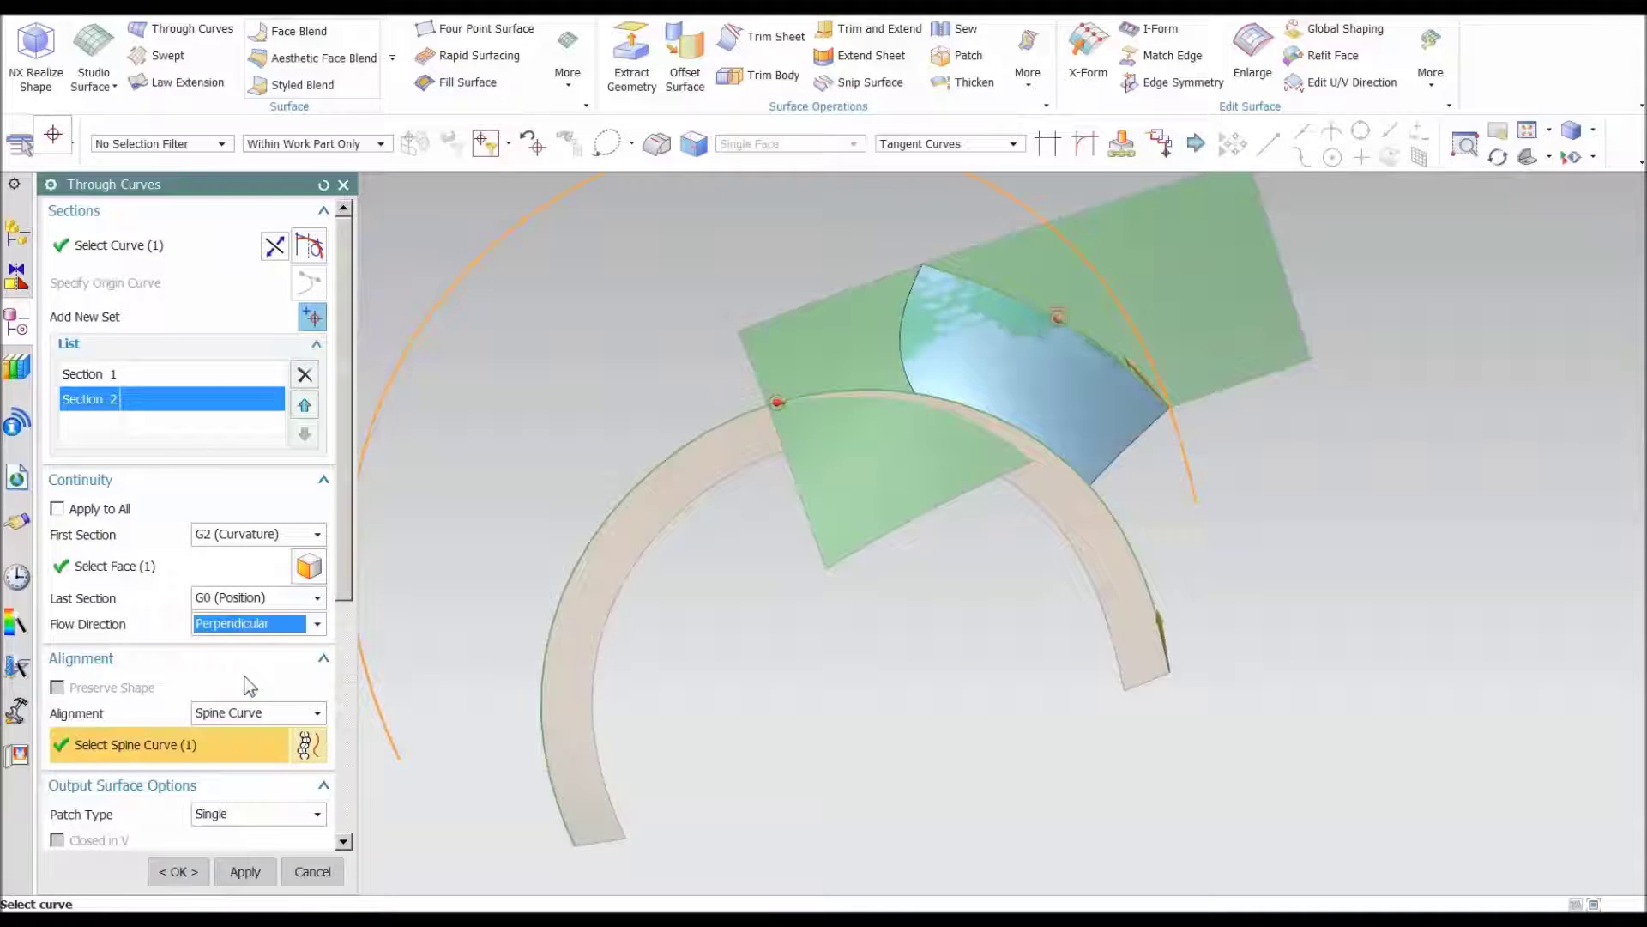
pyautogui.moveTo(983, 347); pyautogui.dragTo(735, 607, button='middle')
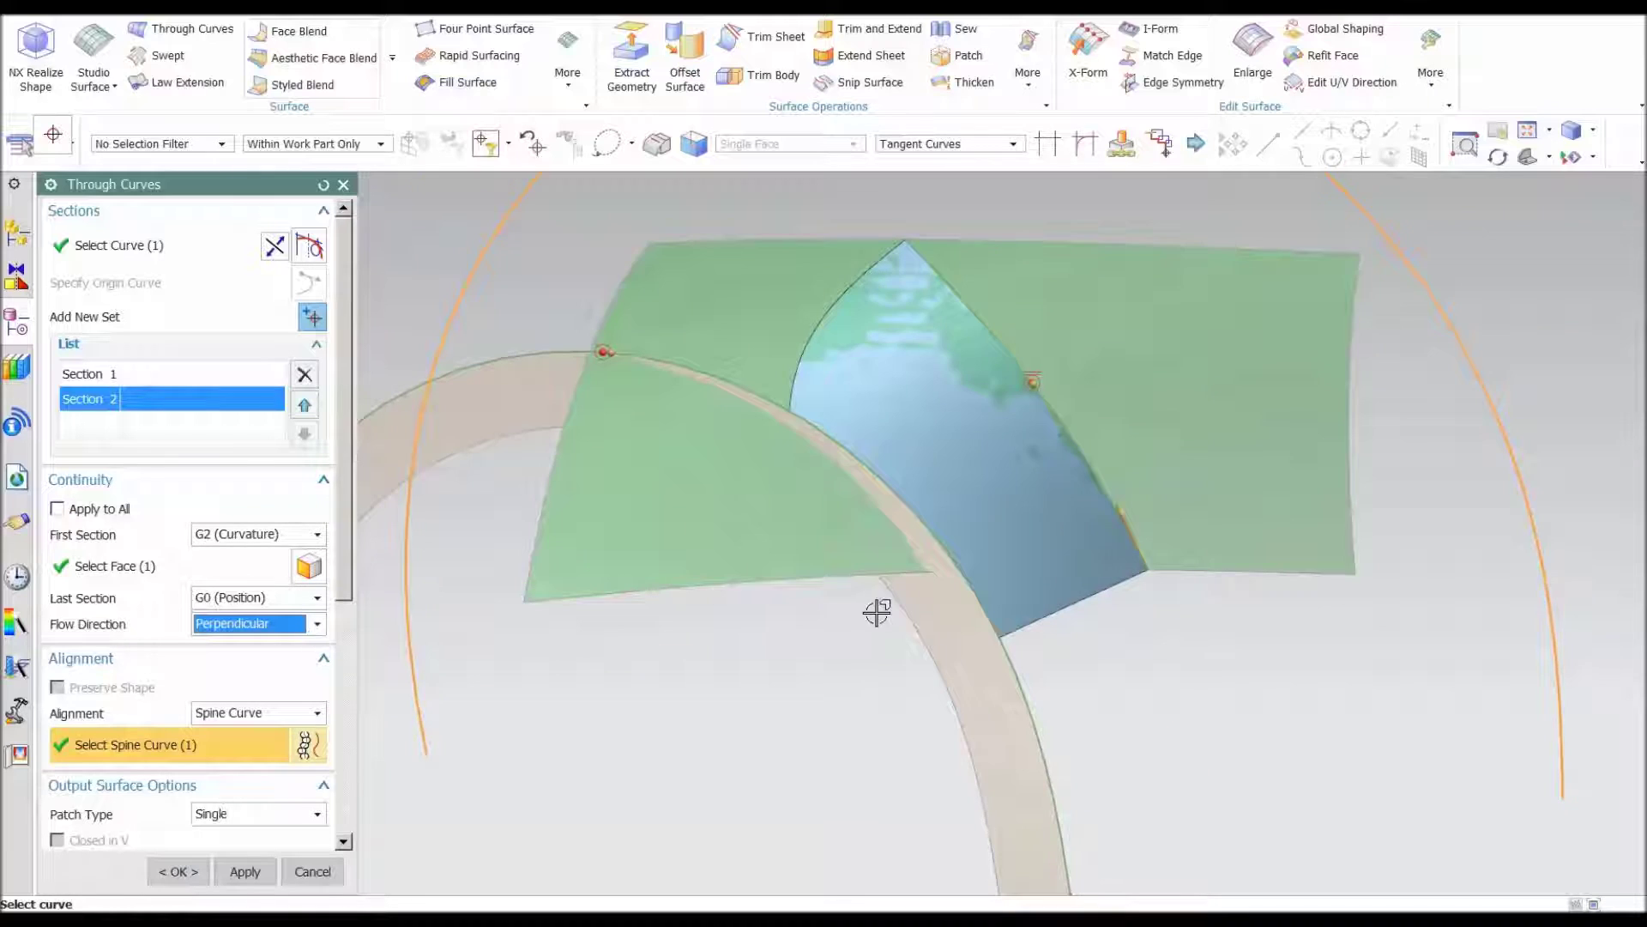
pyautogui.moveTo(875, 610); pyautogui.dragTo(919, 228, button='middle')
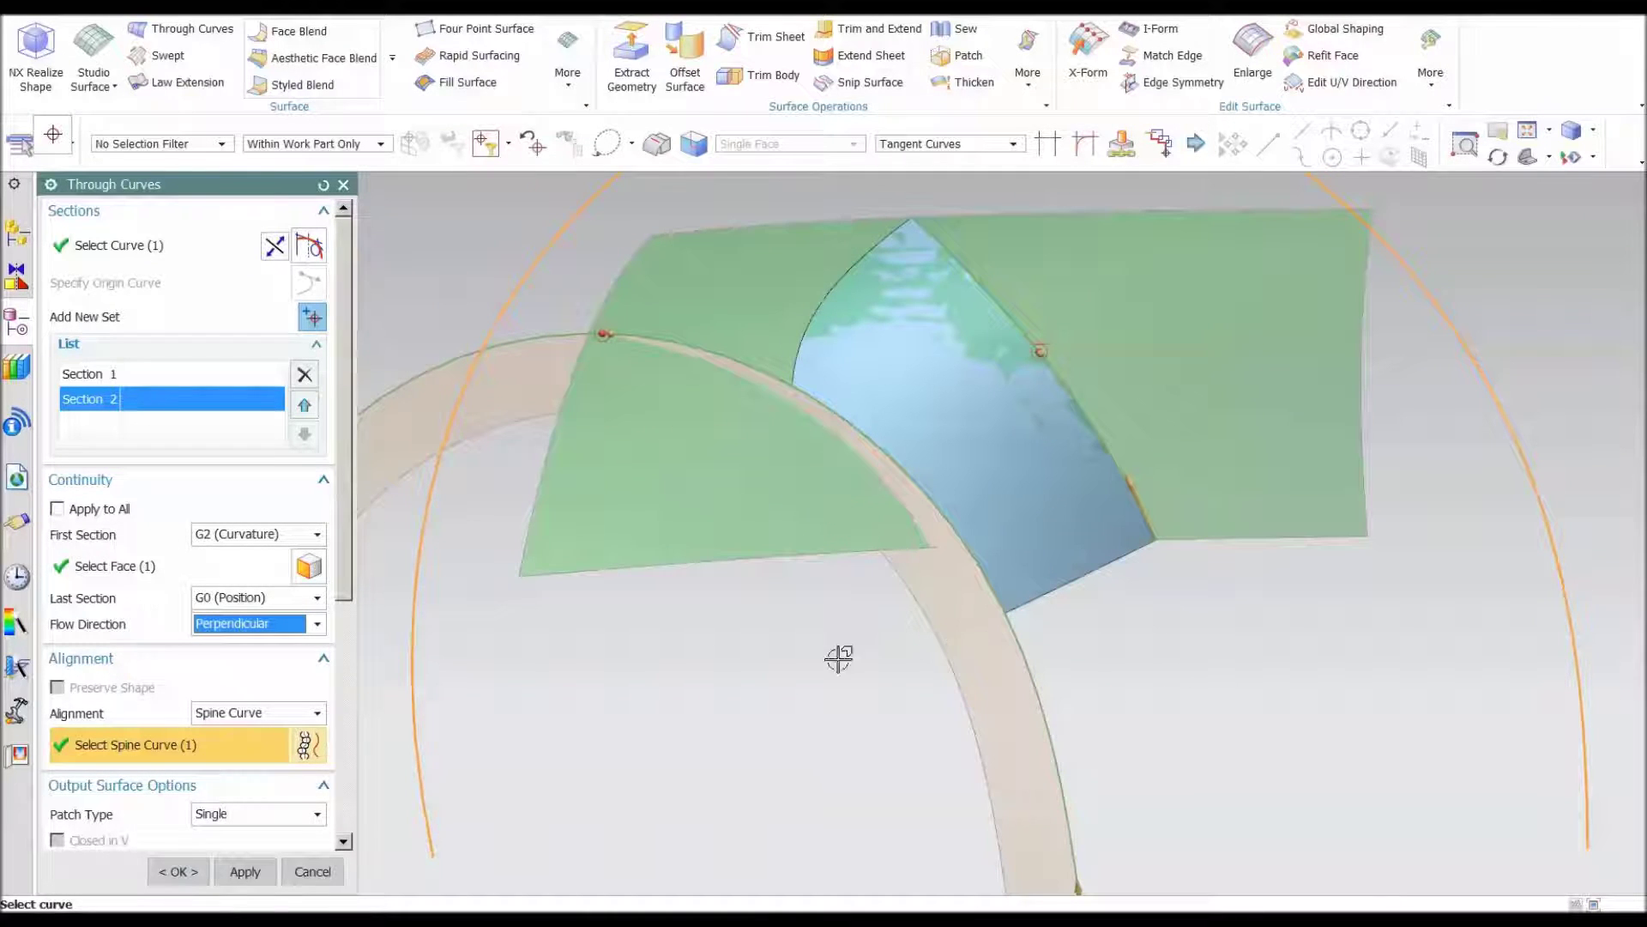
# - Set the flow direction to Not Specified and create the Through Curves surface
pyautogui.click(279, 624)
pyautogui.click(258, 640)
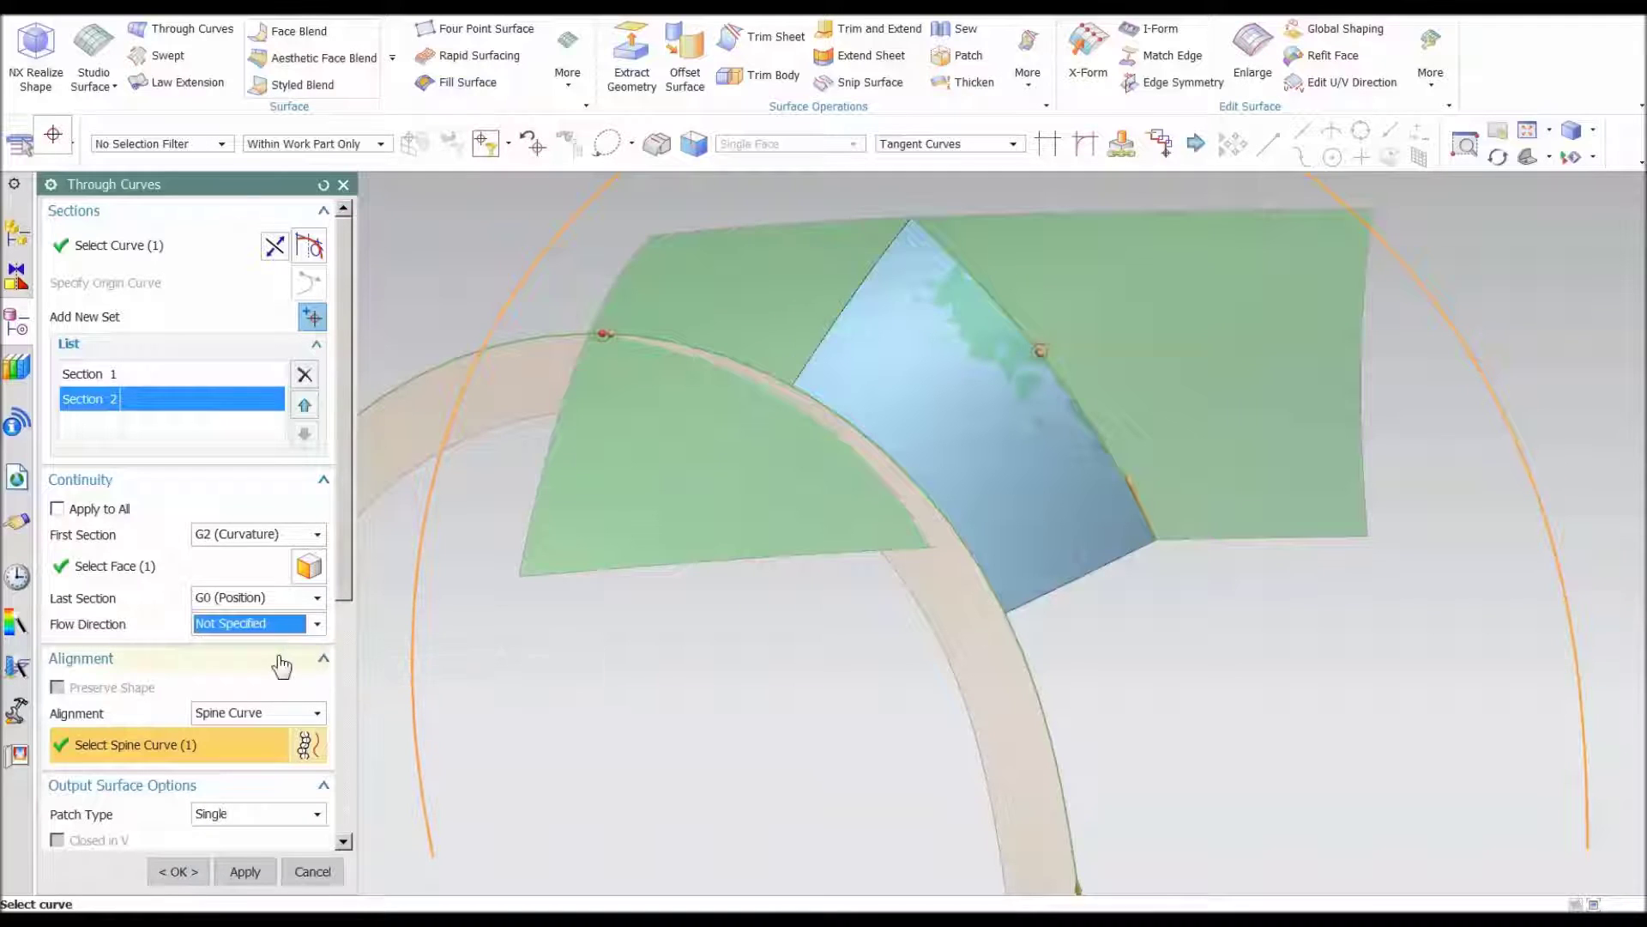
pyautogui.moveTo(755, 661); pyautogui.dragTo(830, 644, button='middle')
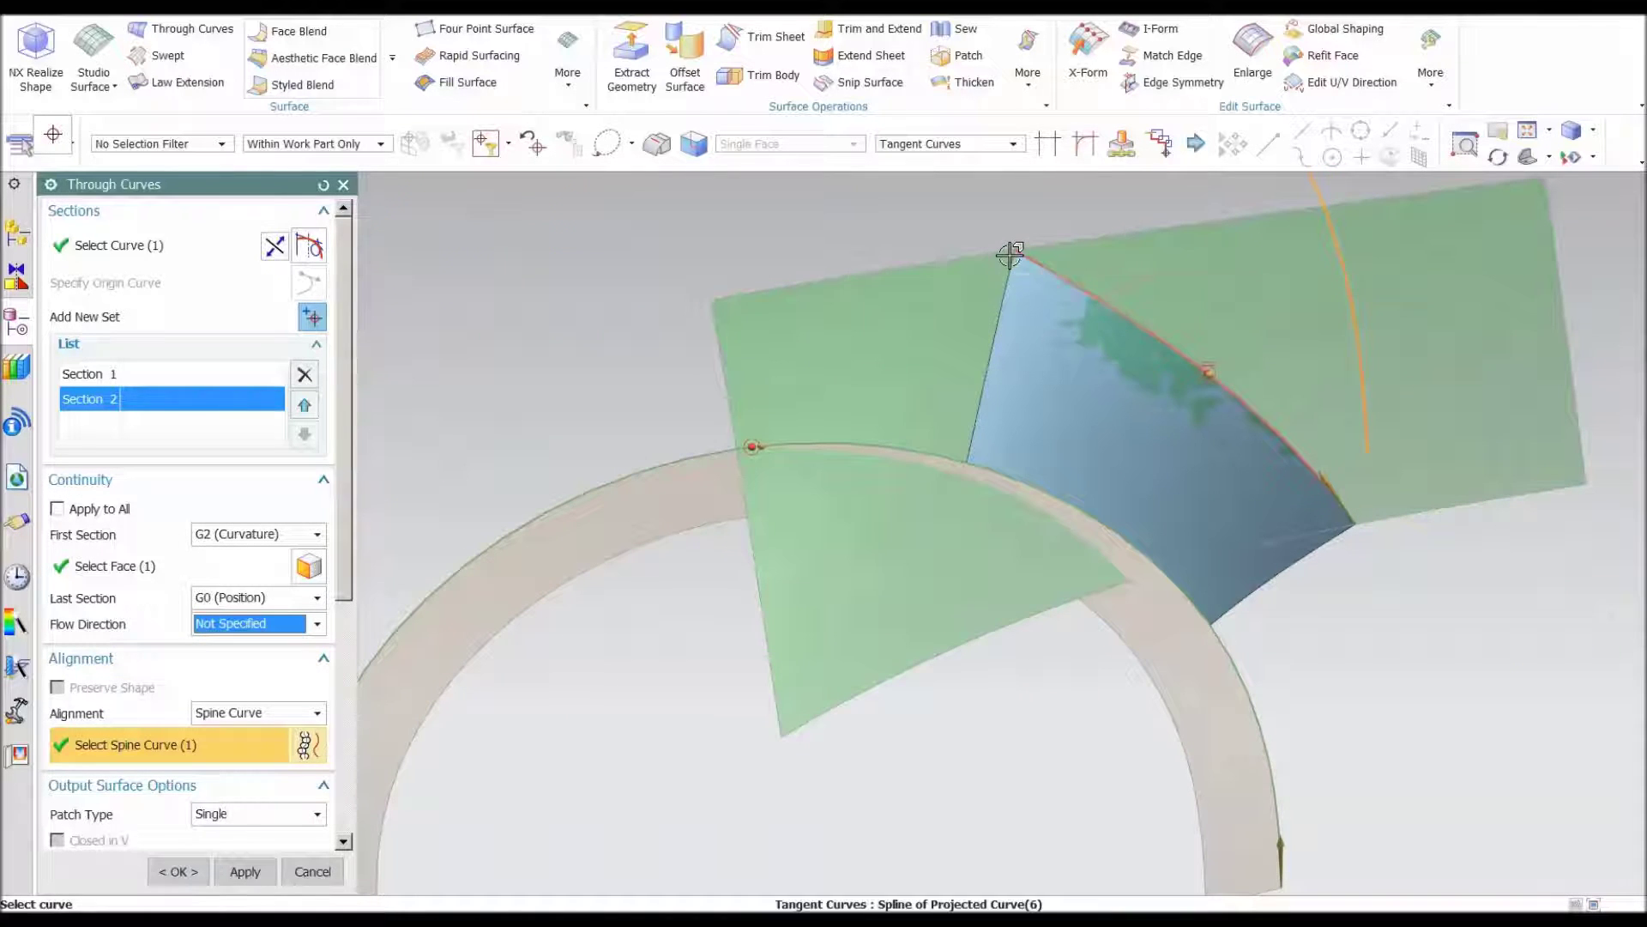
pyautogui.moveTo(1088, 790); pyautogui.dragTo(1083, 789, button='middle')
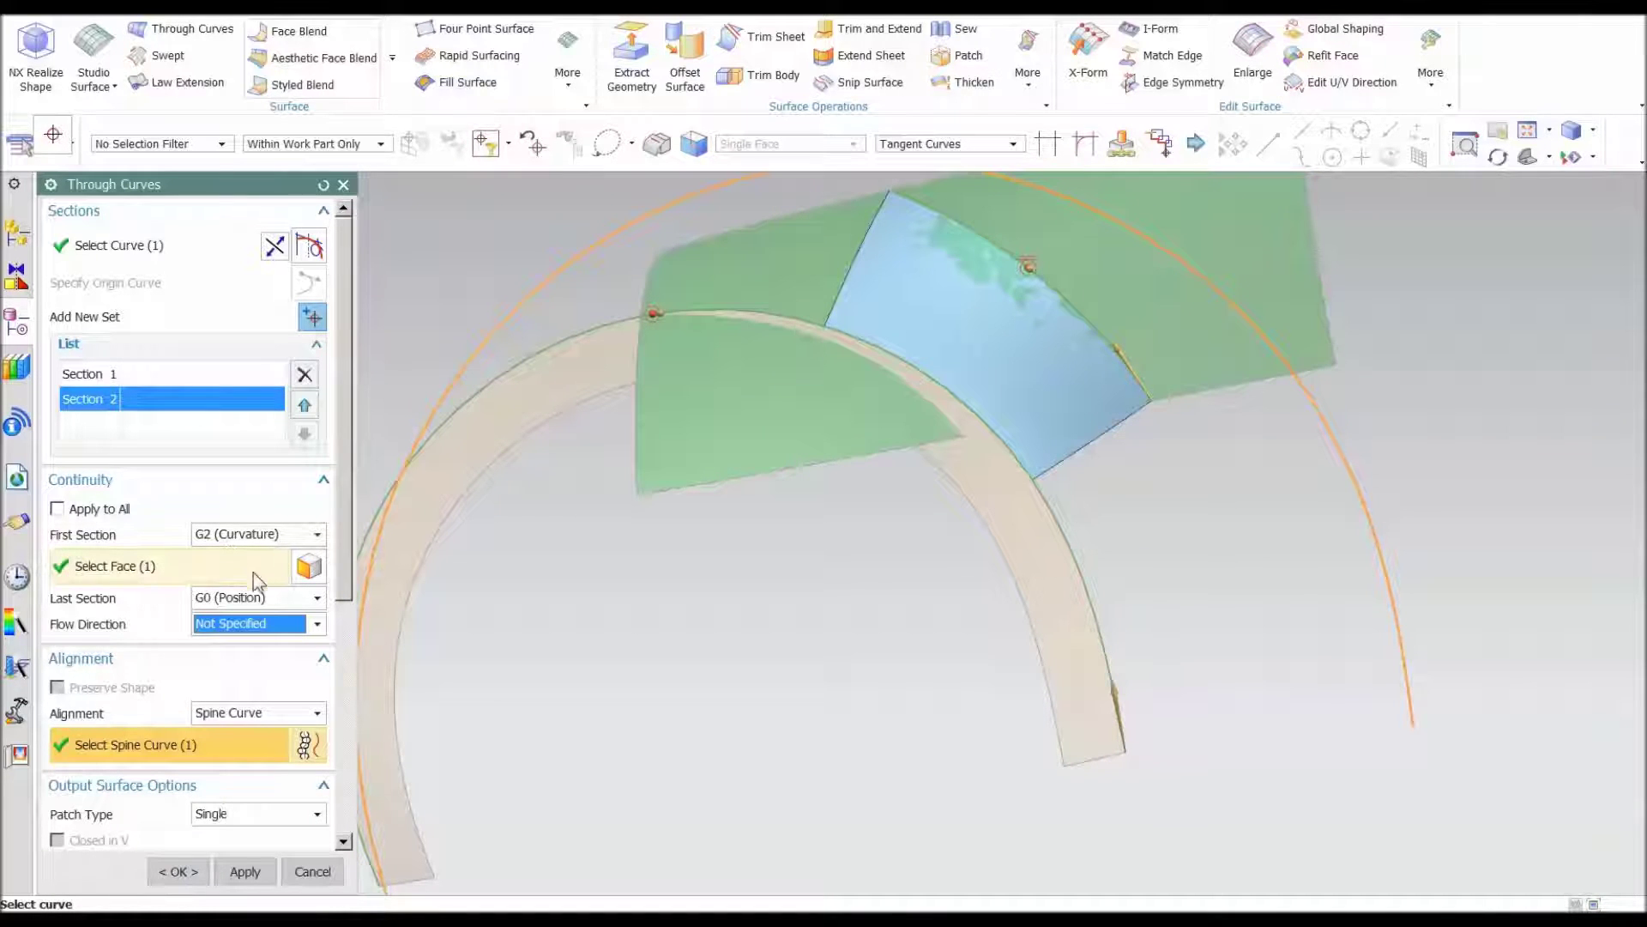
pyautogui.click(180, 872)
# - Trim the green sheet at the projected curve, removing the portion that overlaps the blend and arch
pyautogui.press('Home')
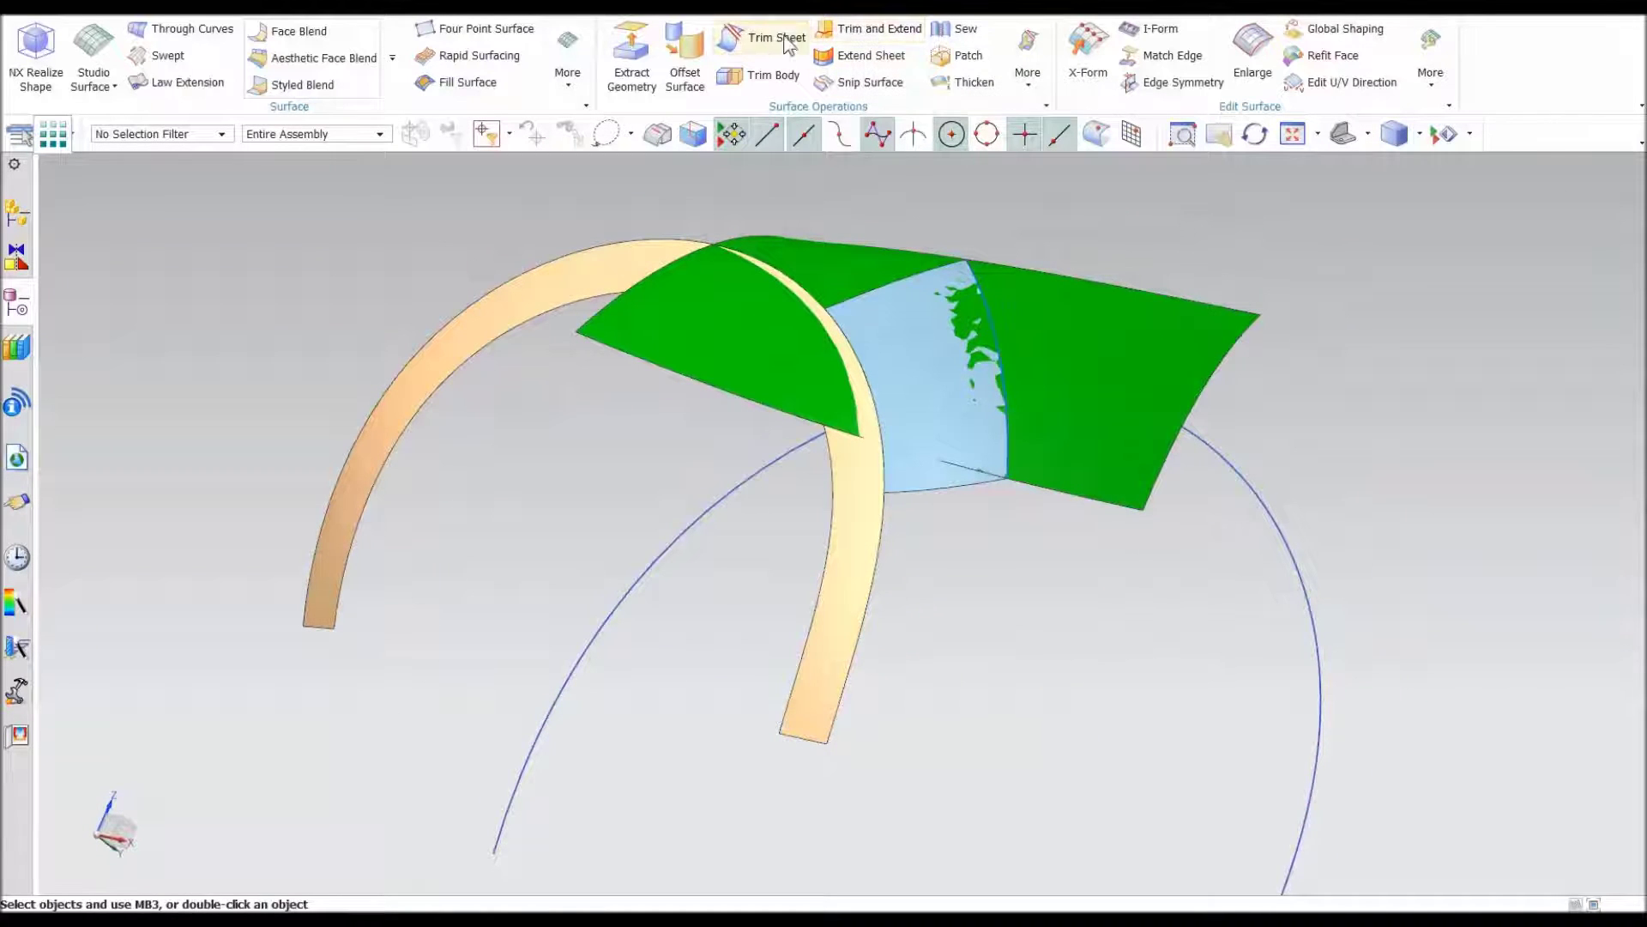
pyautogui.click(767, 37)
pyautogui.click(1115, 323)
pyautogui.click(998, 401)
pyautogui.middleClick(1011, 765)
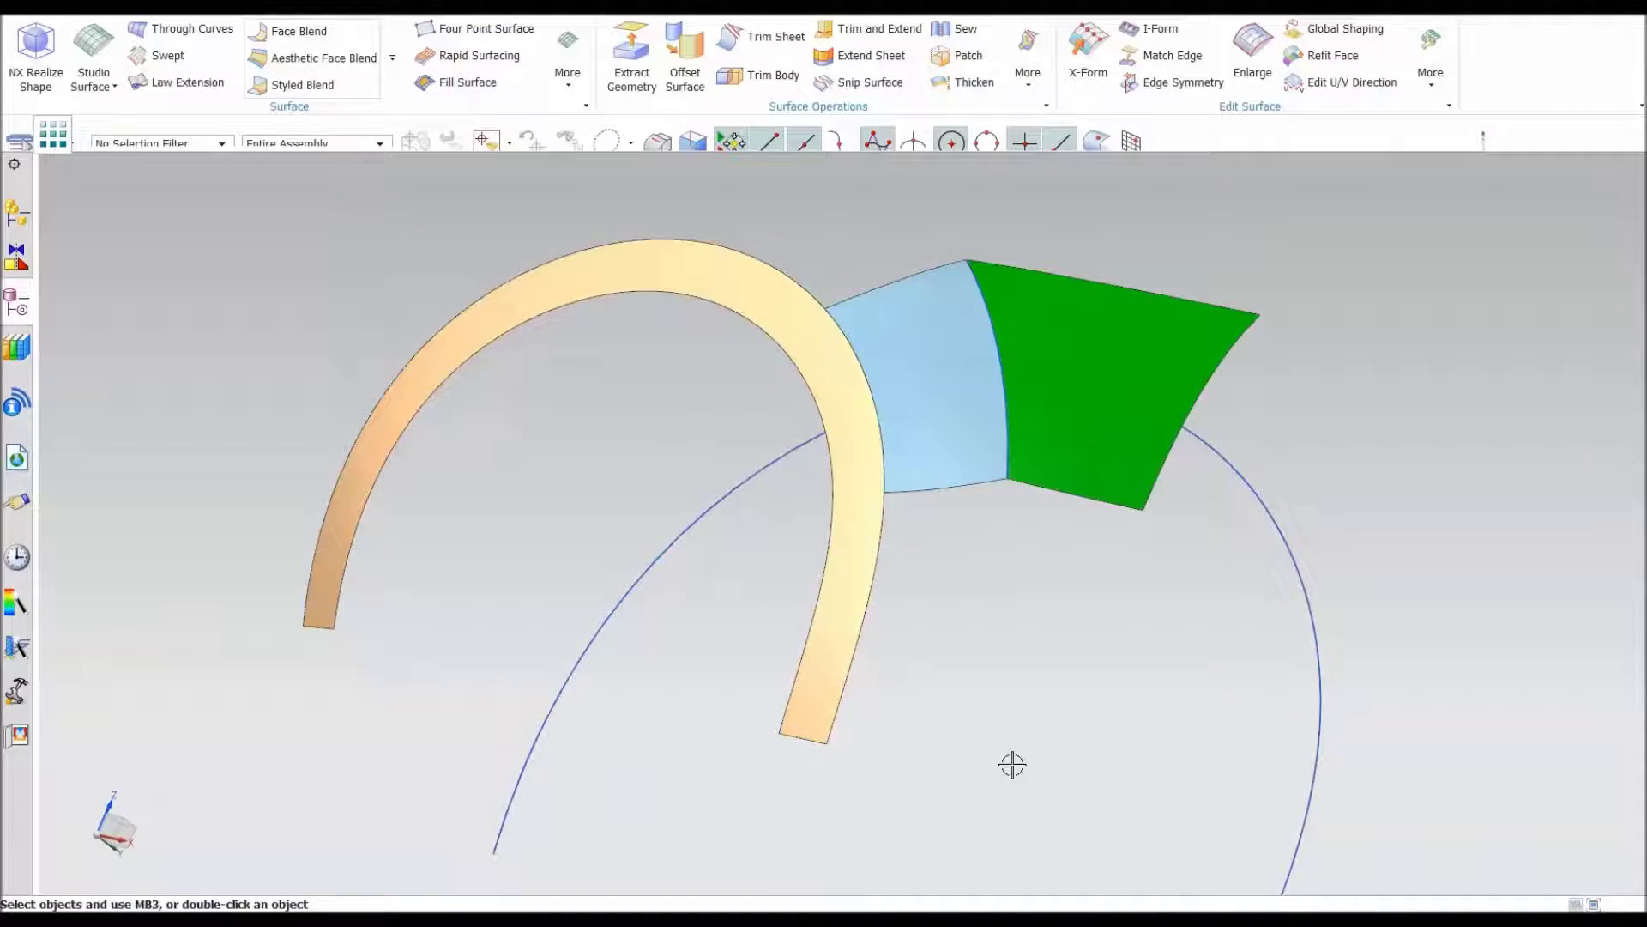
# - Run a Reflection analysis with horizontal colored lines on the blend and green faces to examine stripe flow across their shared edge
pyautogui.press('F8')
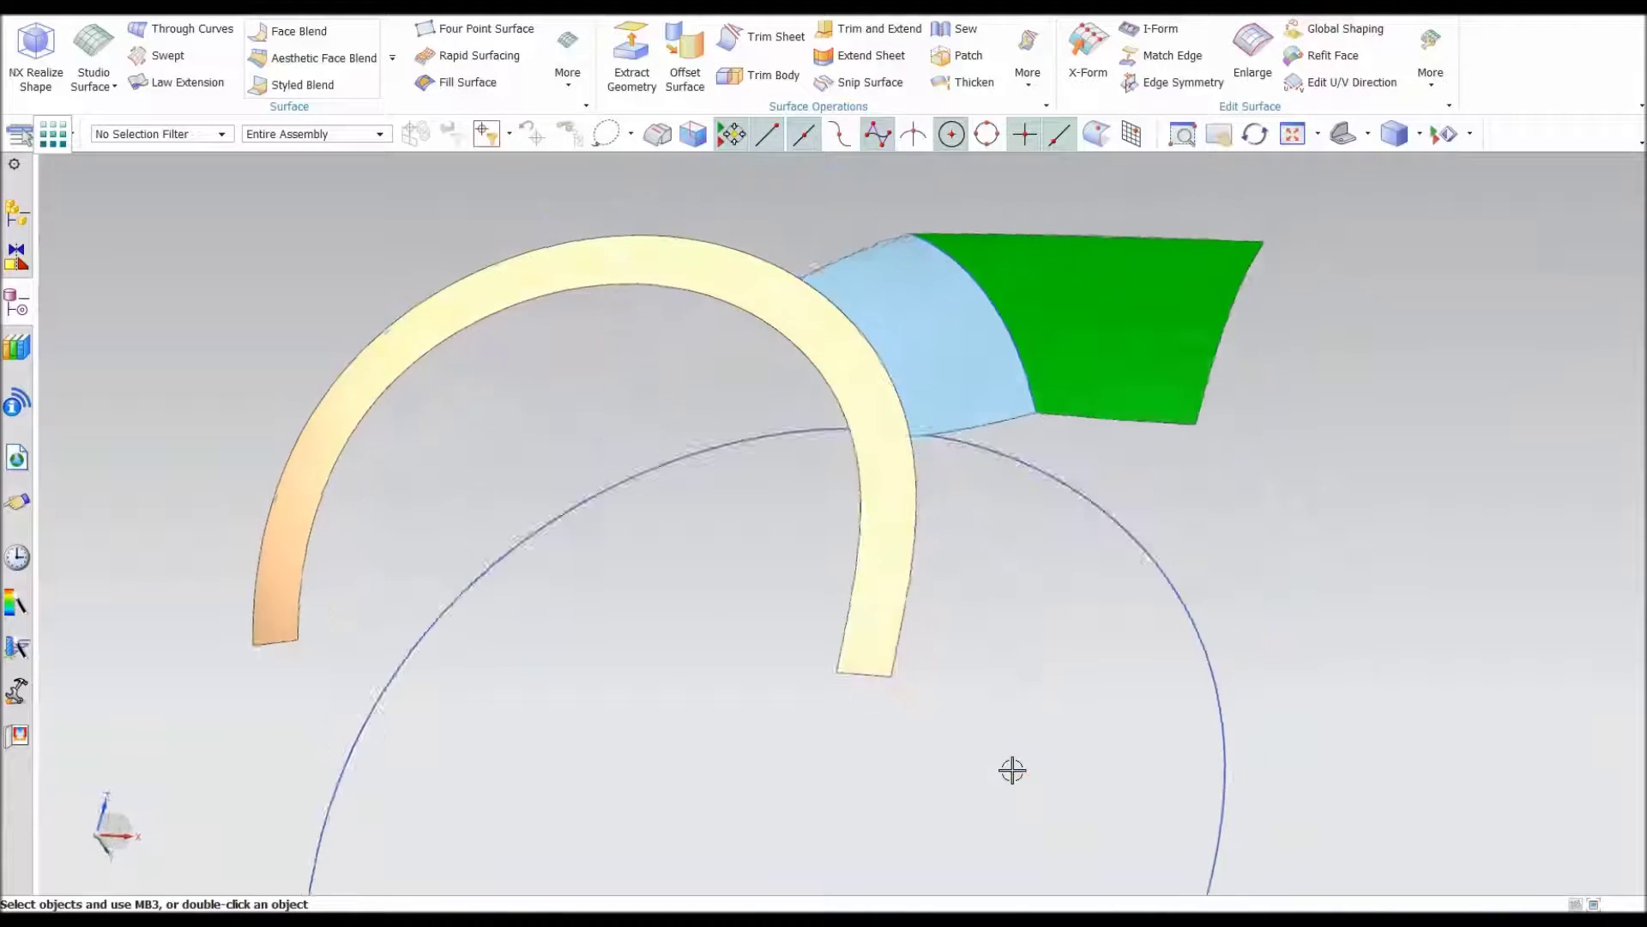
pyautogui.click(412, 8)
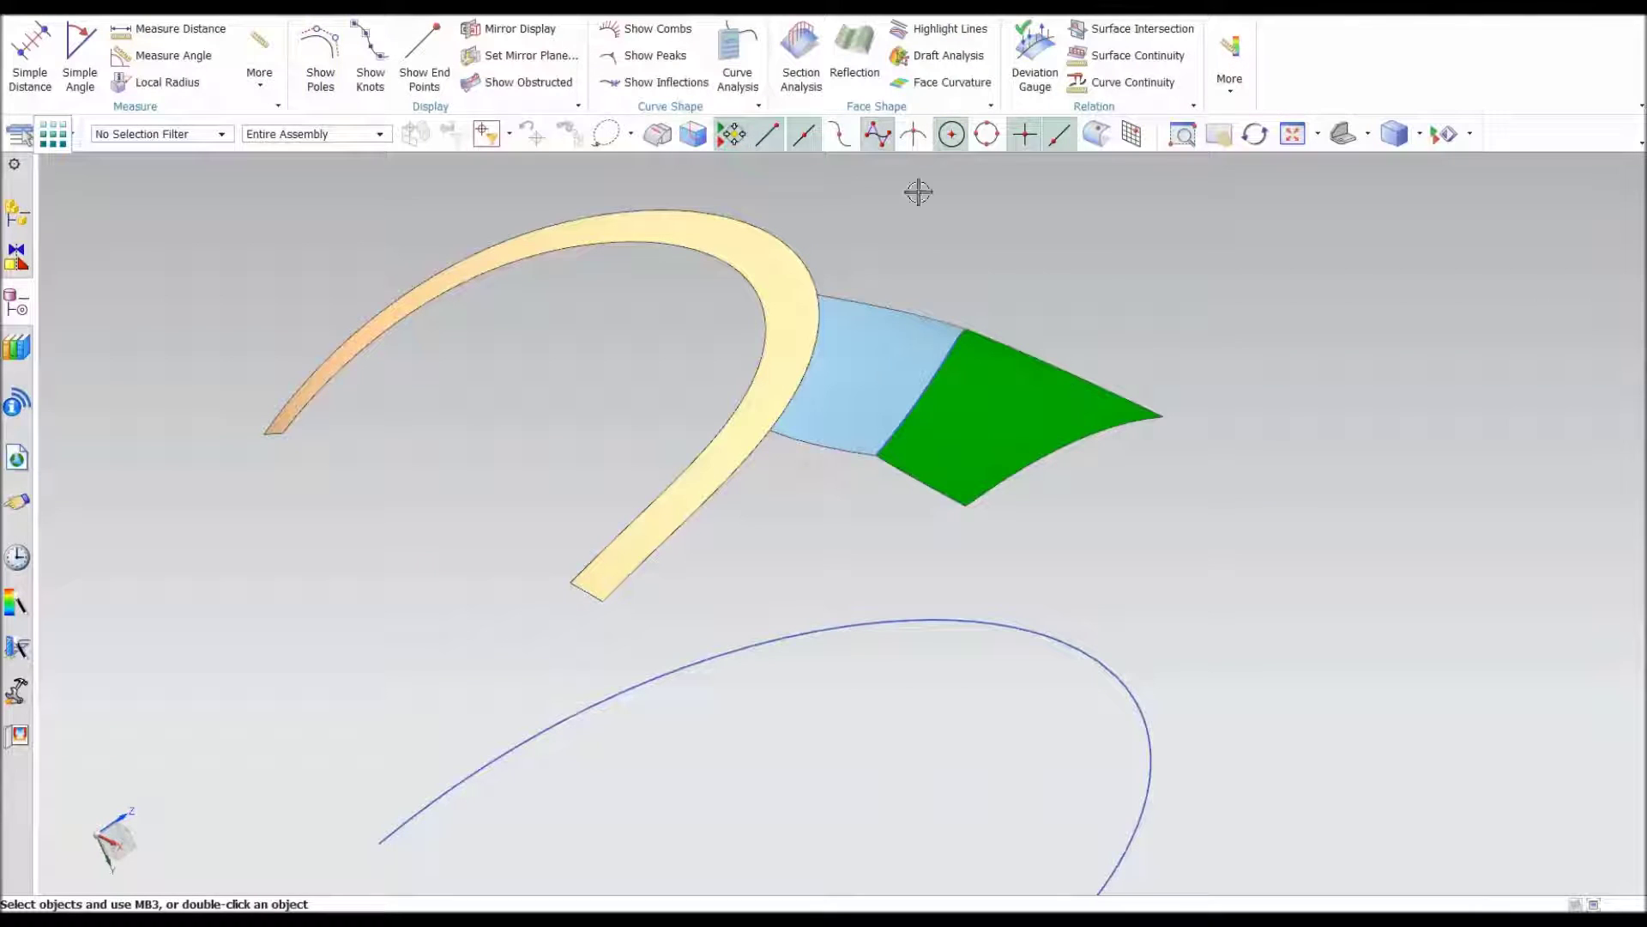
pyautogui.click(855, 51)
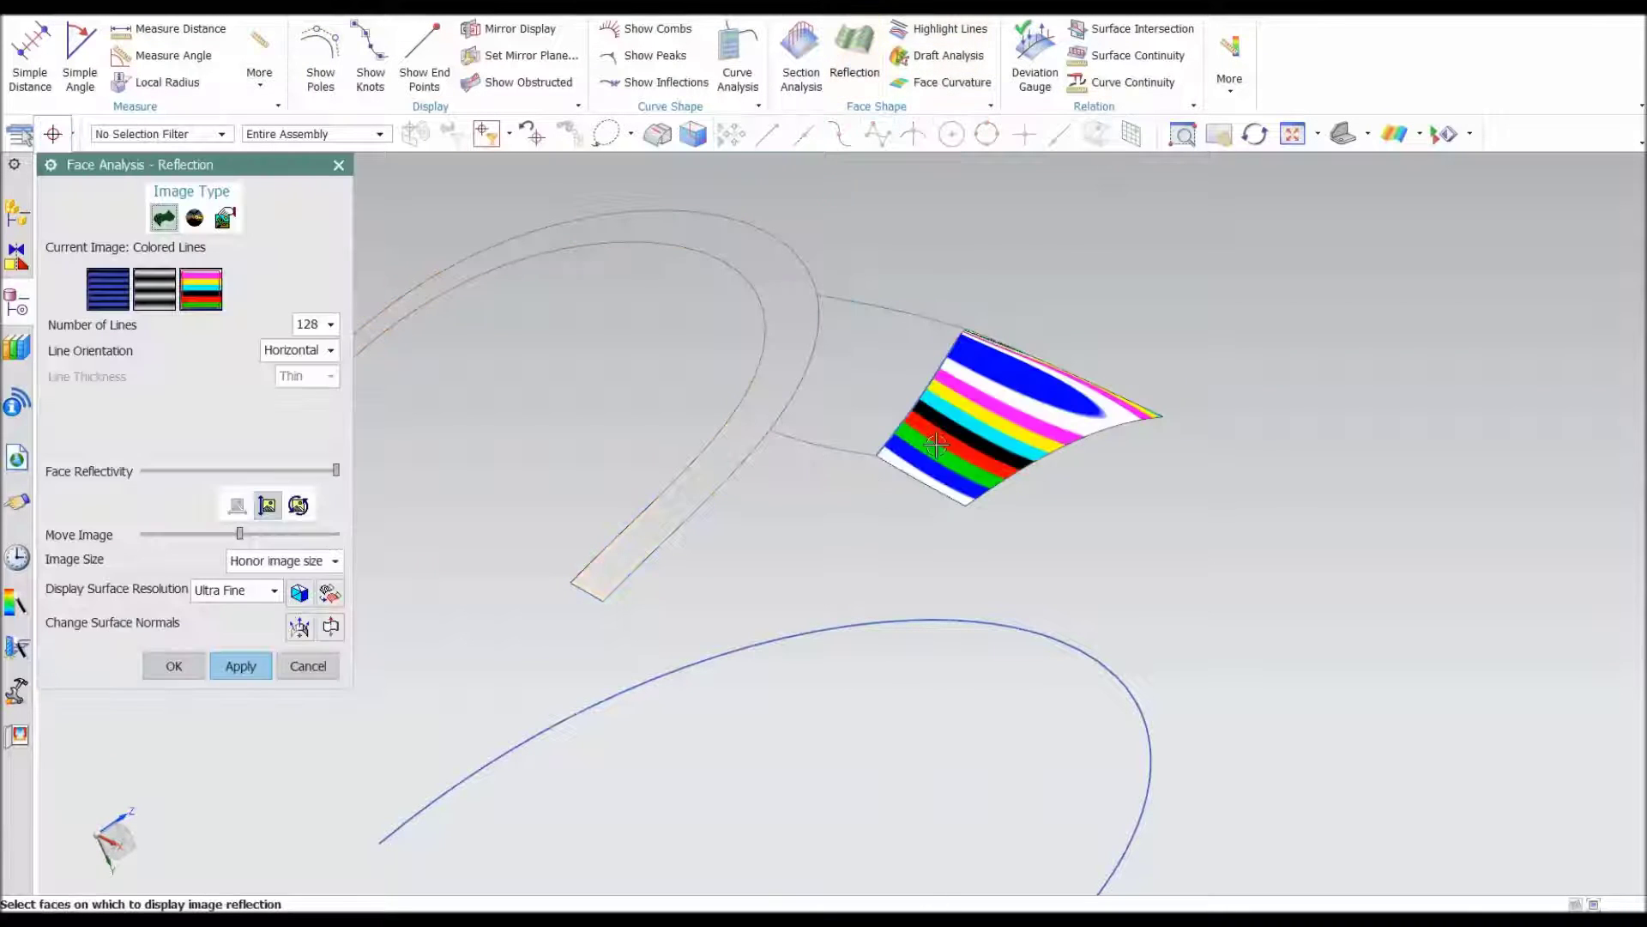
pyautogui.moveTo(864, 501); pyautogui.dragTo(1035, 484, button='middle')
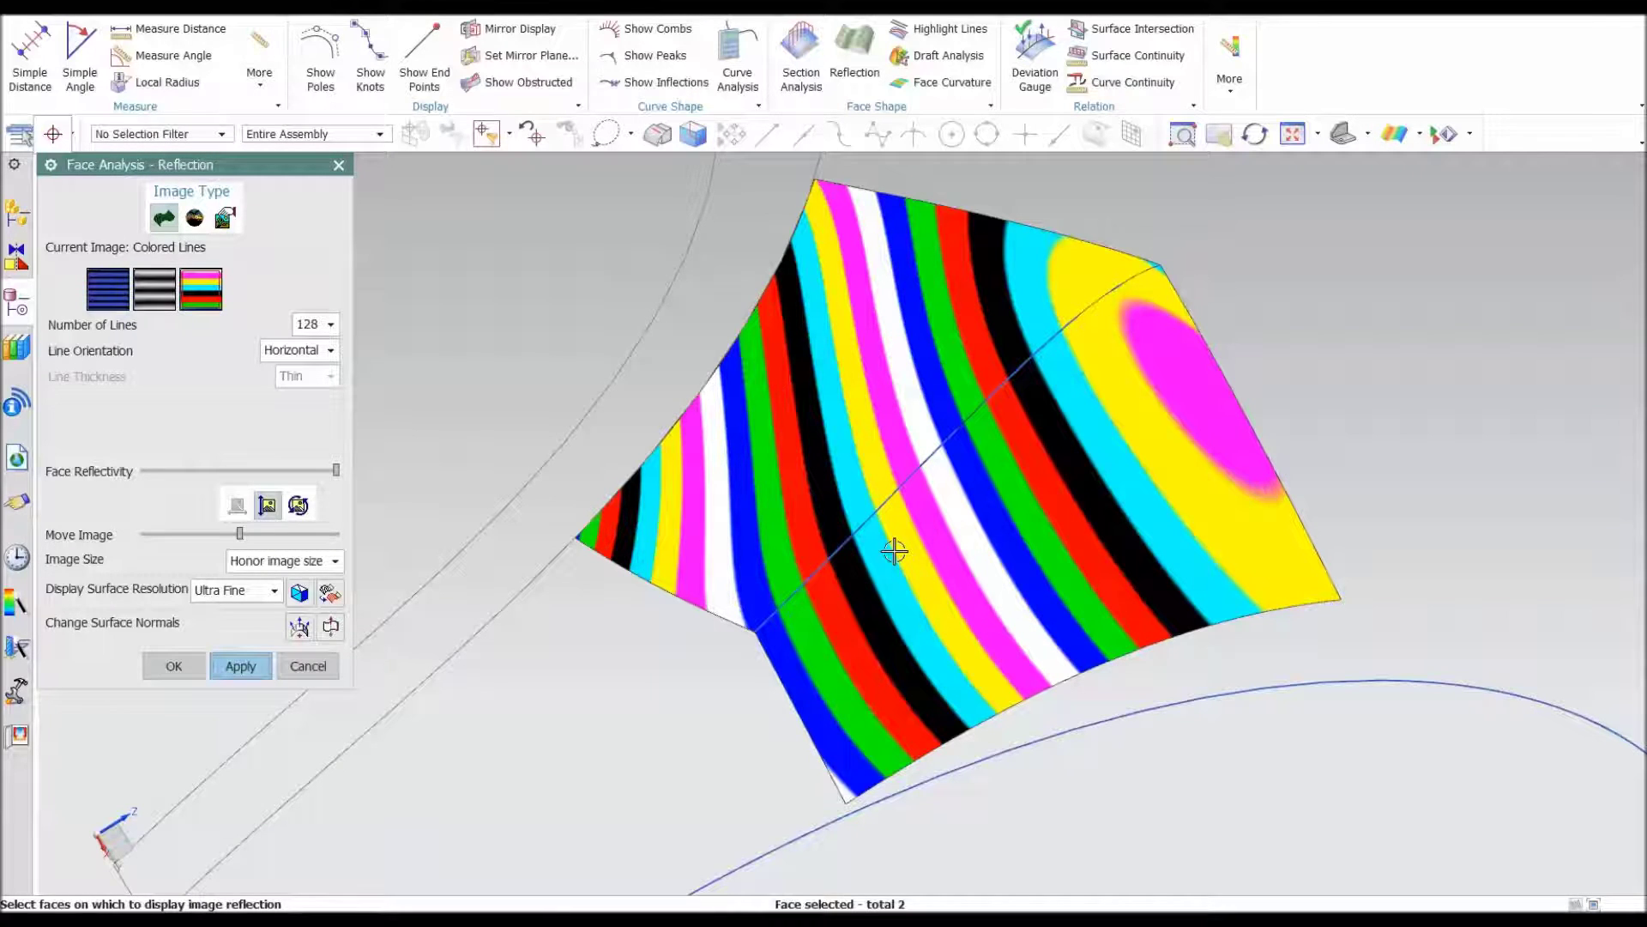
pyautogui.click(169, 667)
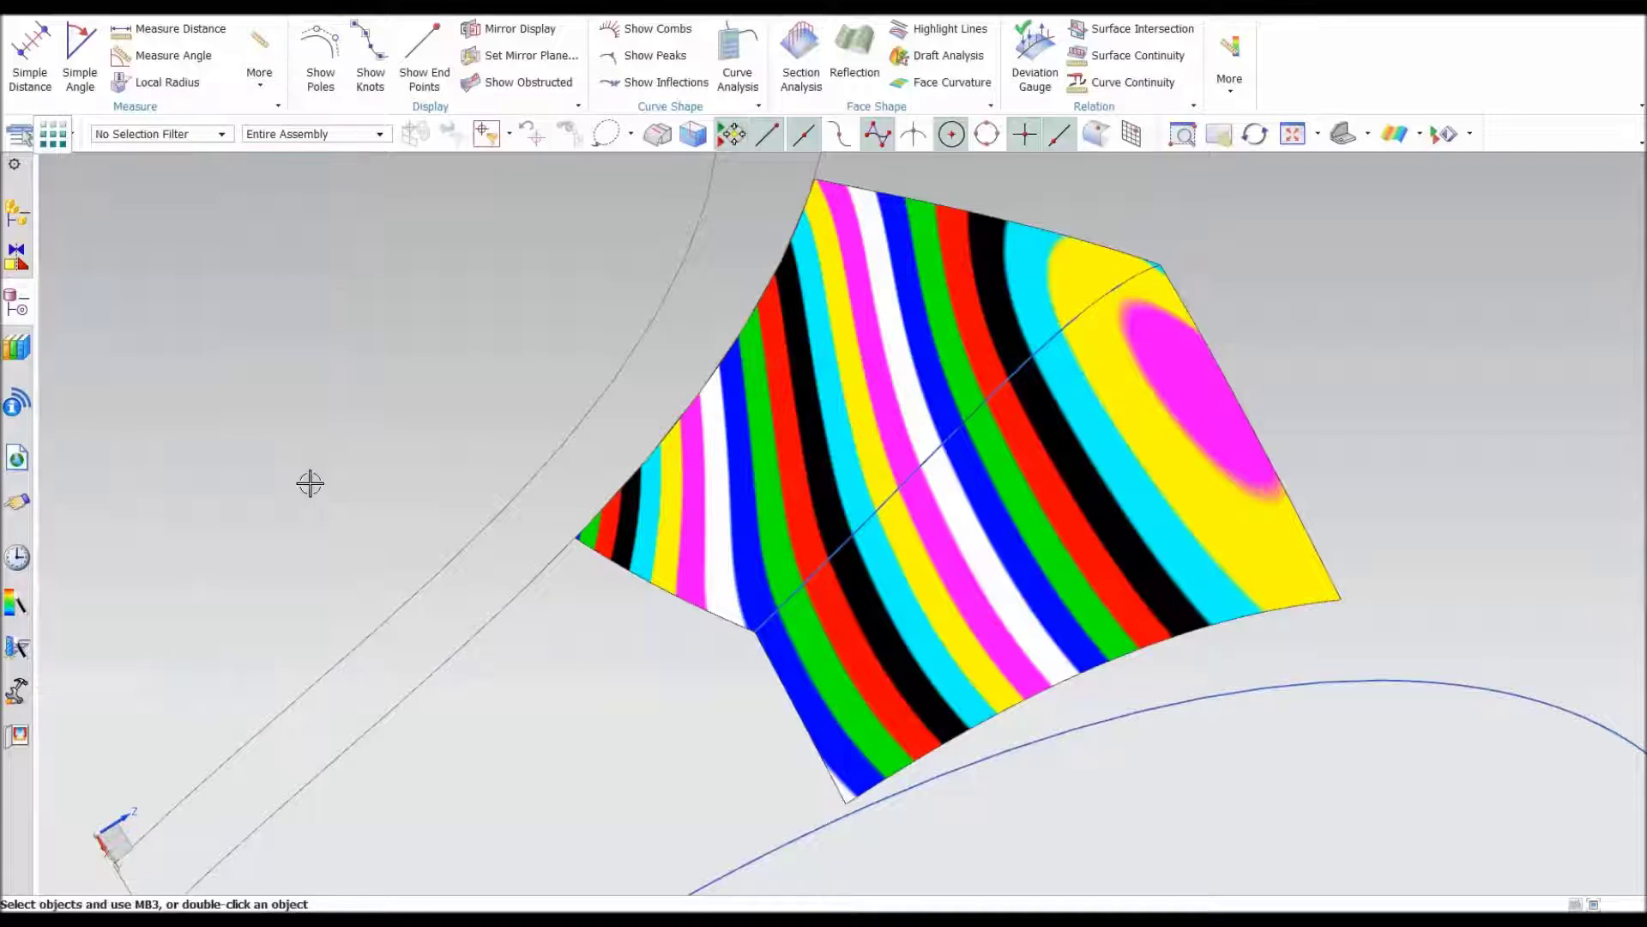
# - Return to shaded display and set up Match Edge, picking the blend's edge beside the green sheet and the green face as reference
pyautogui.moveTo(310, 483); pyautogui.dragTo(298, 391, button='right')
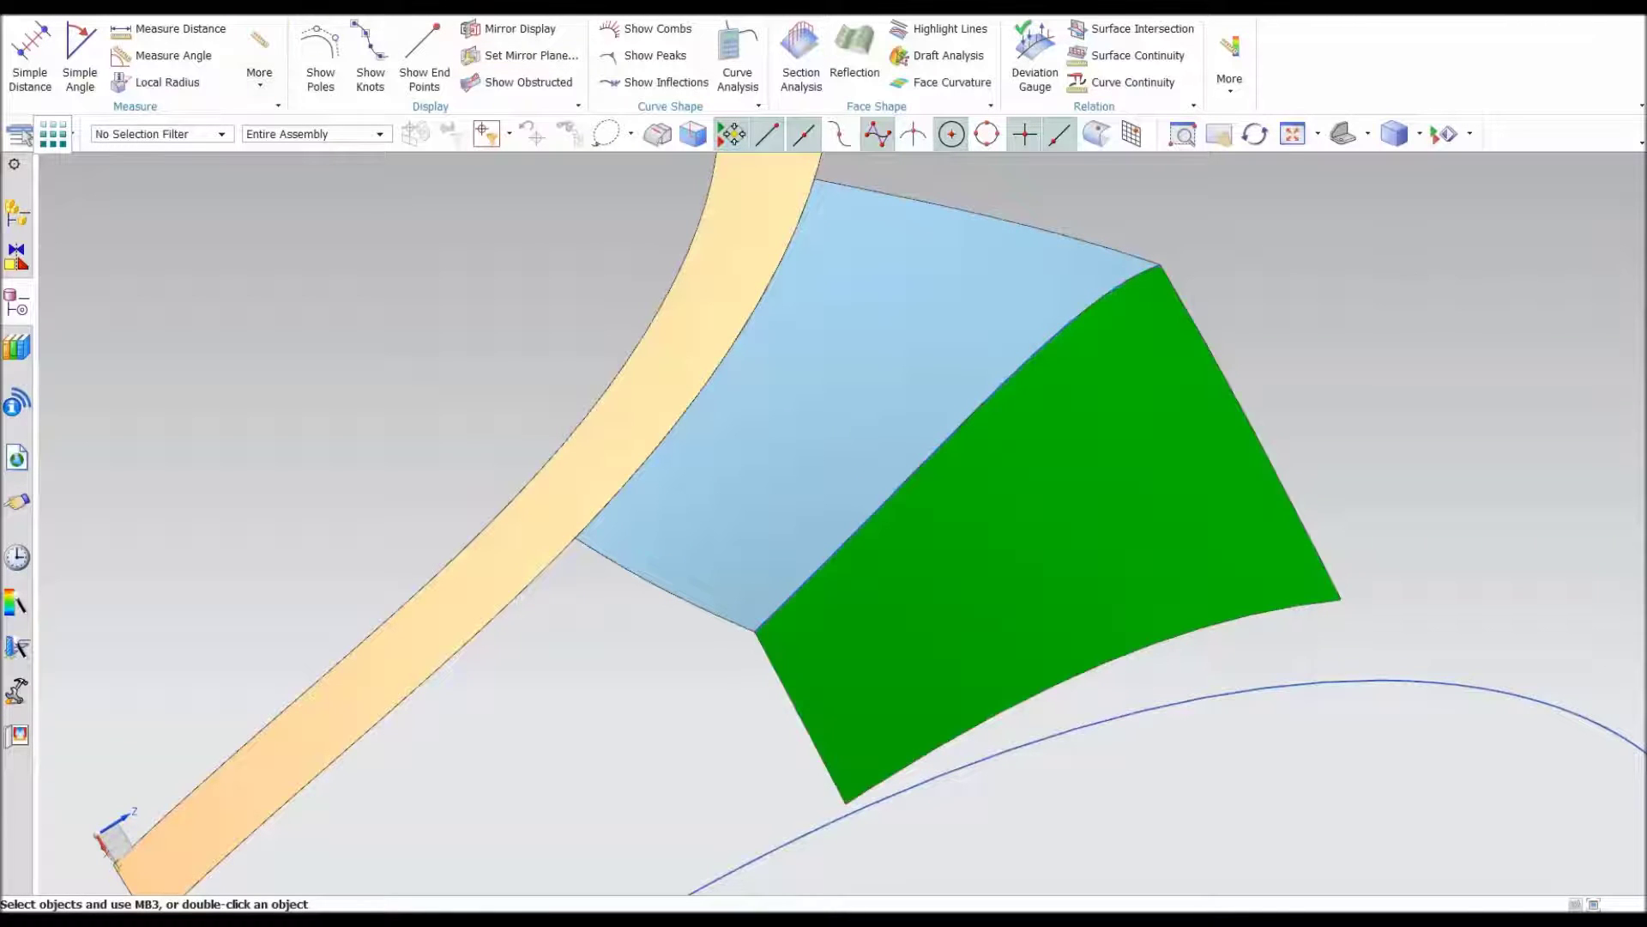
pyautogui.click(343, 7)
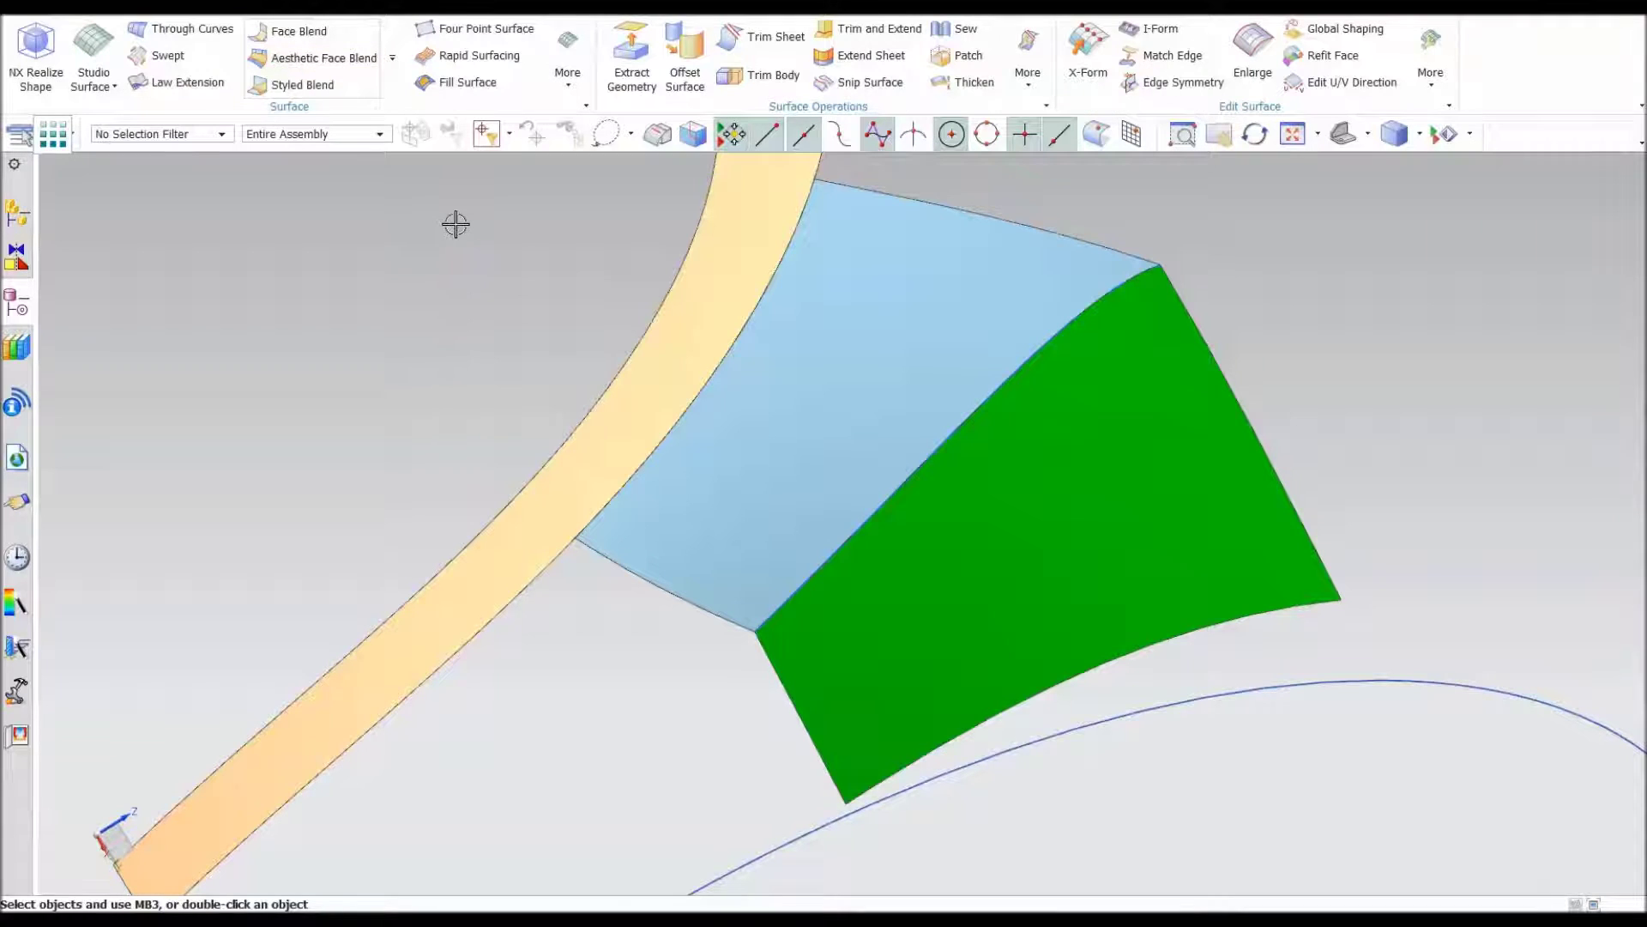
pyautogui.click(1181, 56)
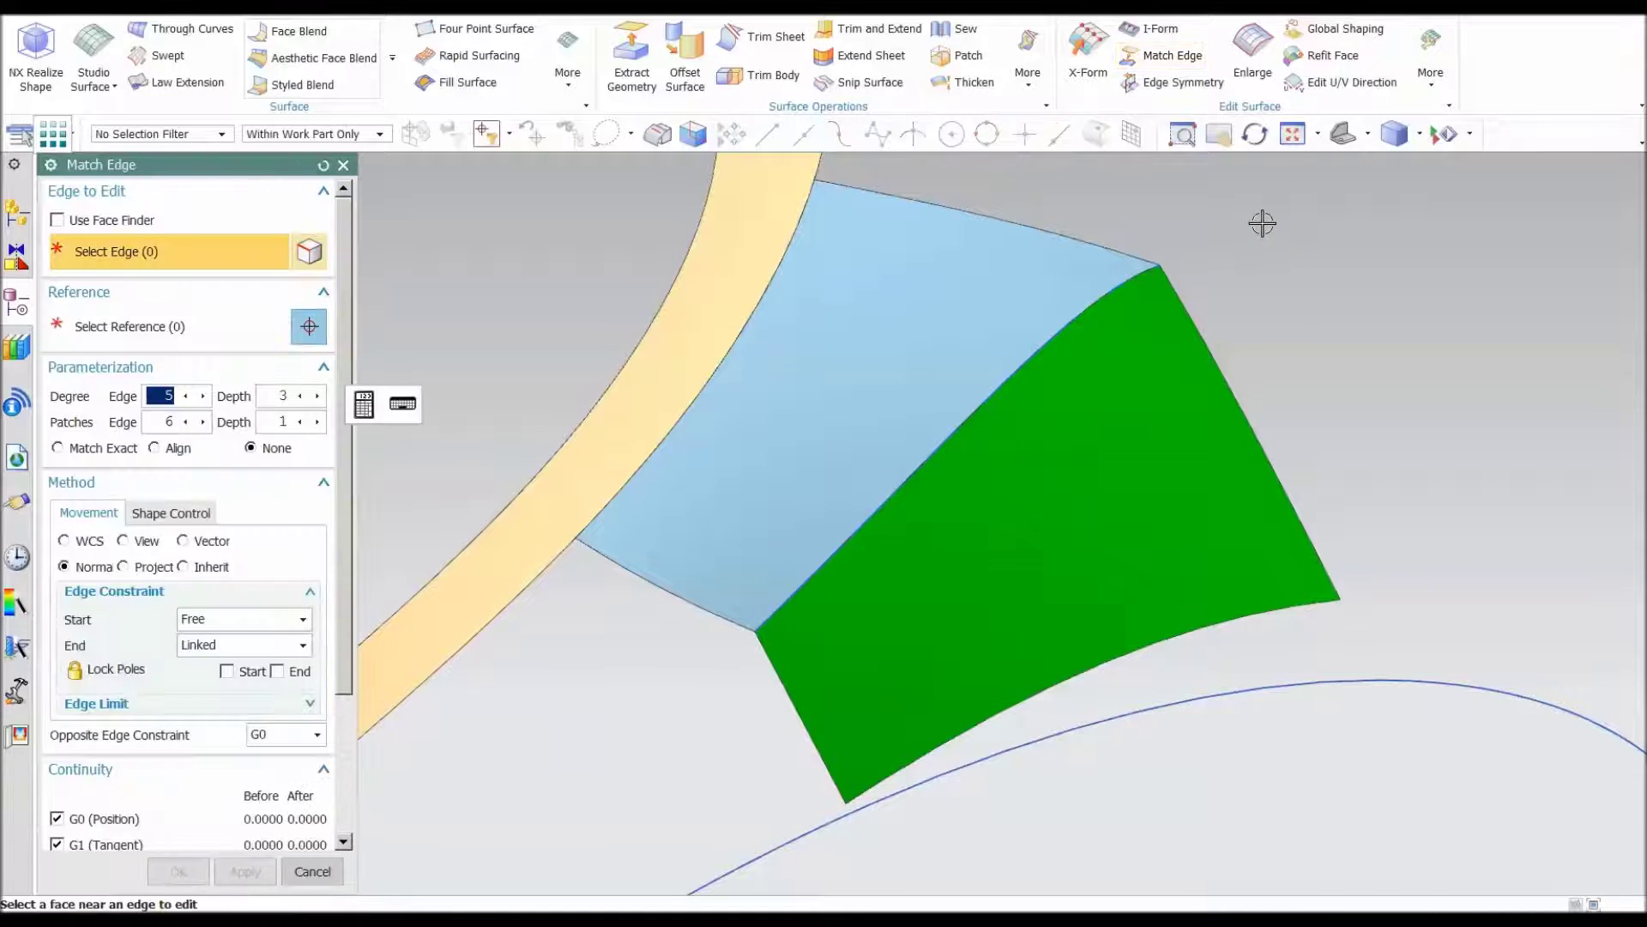
pyautogui.moveTo(1262, 223); pyautogui.dragTo(879, 355, button='middle')
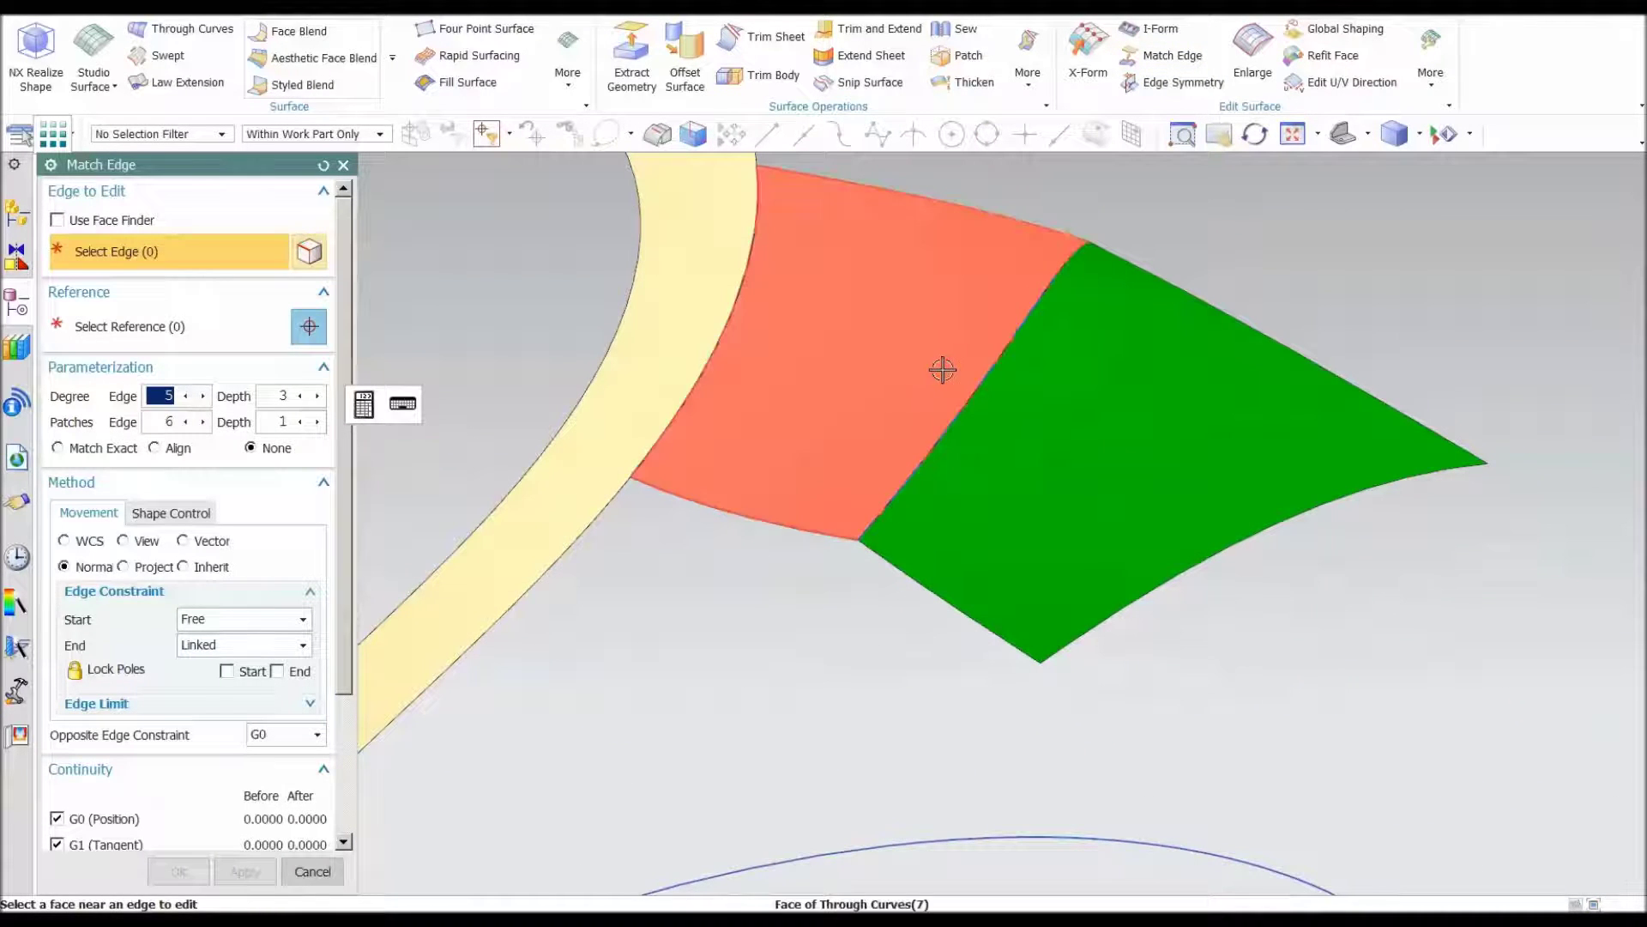
pyautogui.click(943, 369)
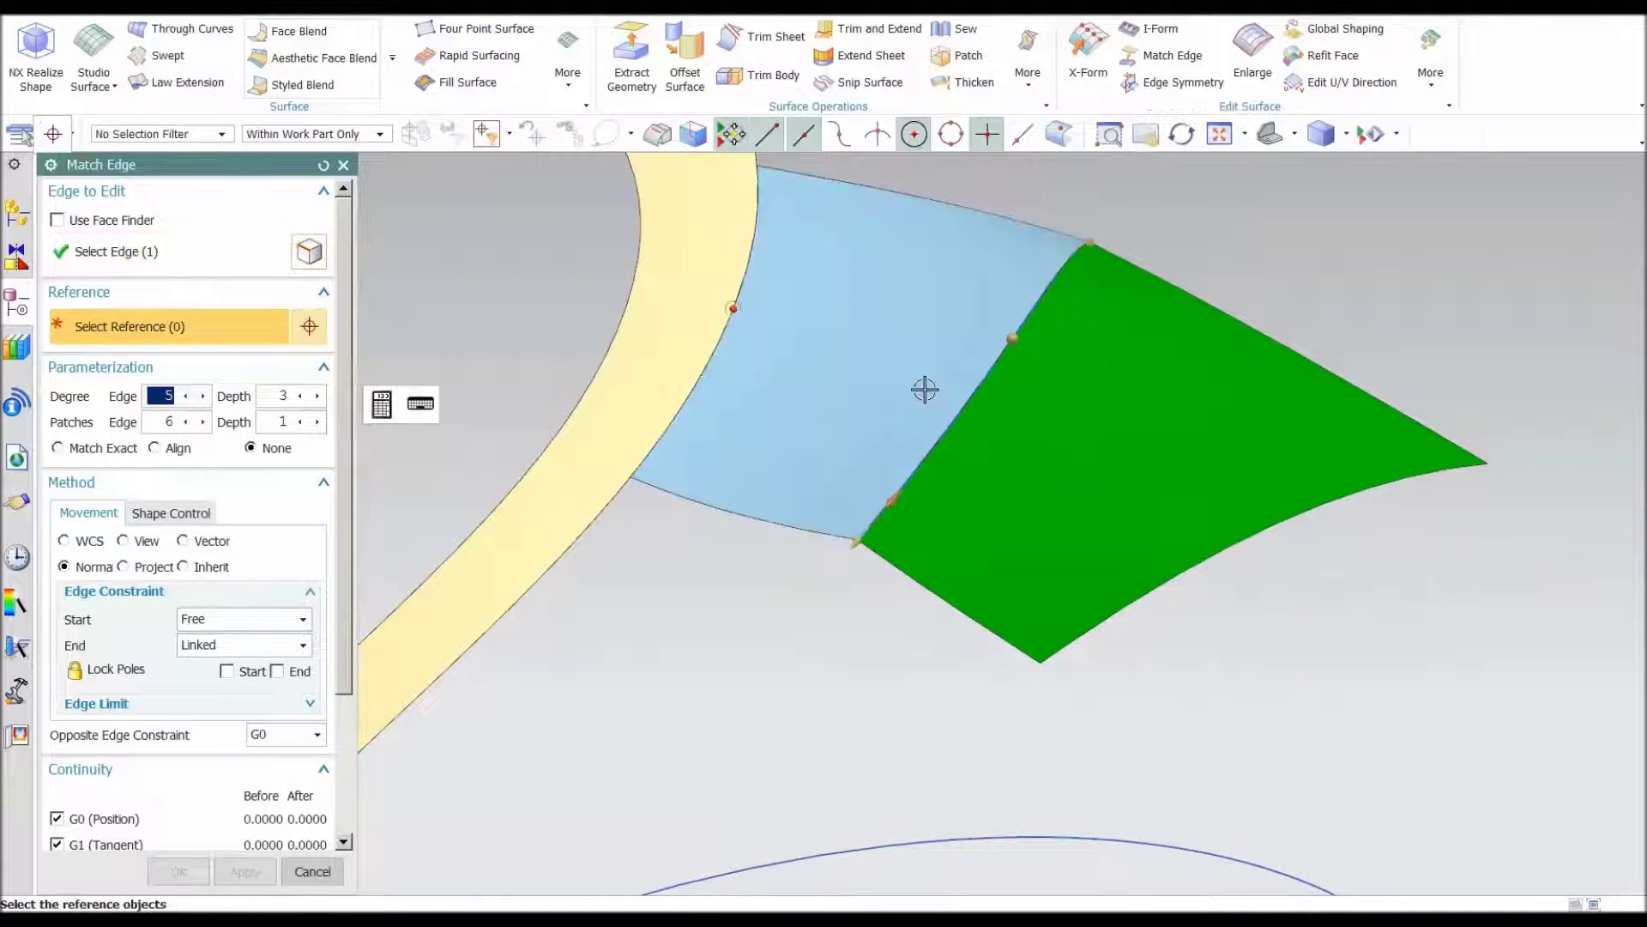
pyautogui.click(1038, 413)
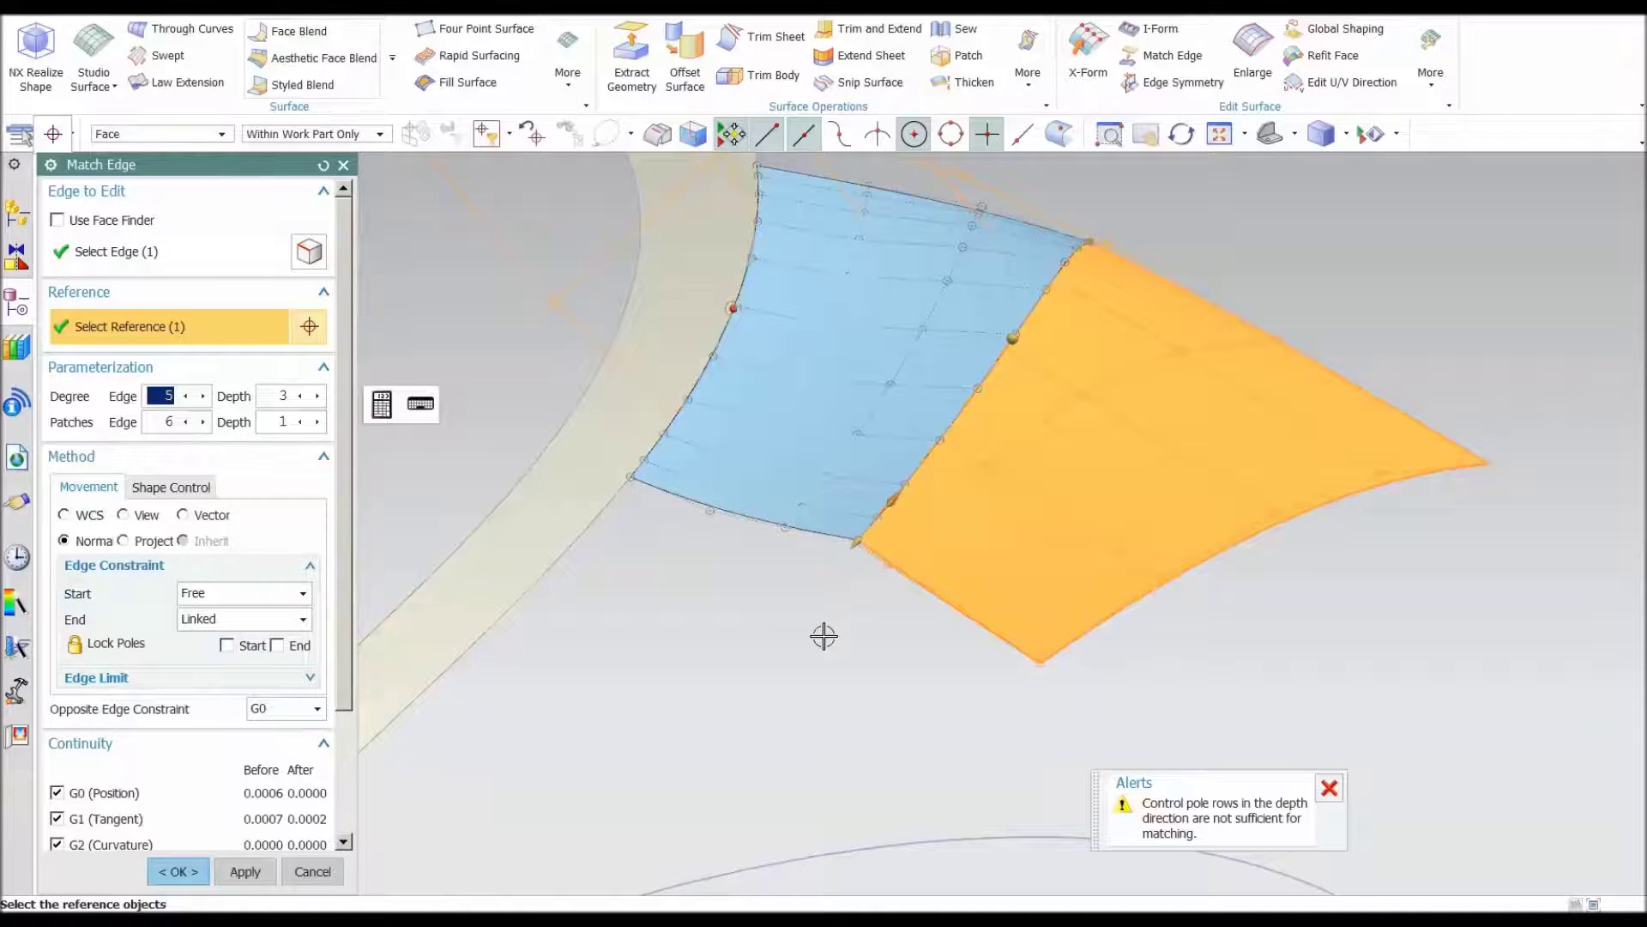
pyautogui.moveTo(676, 661); pyautogui.dragTo(695, 642, button='middle')
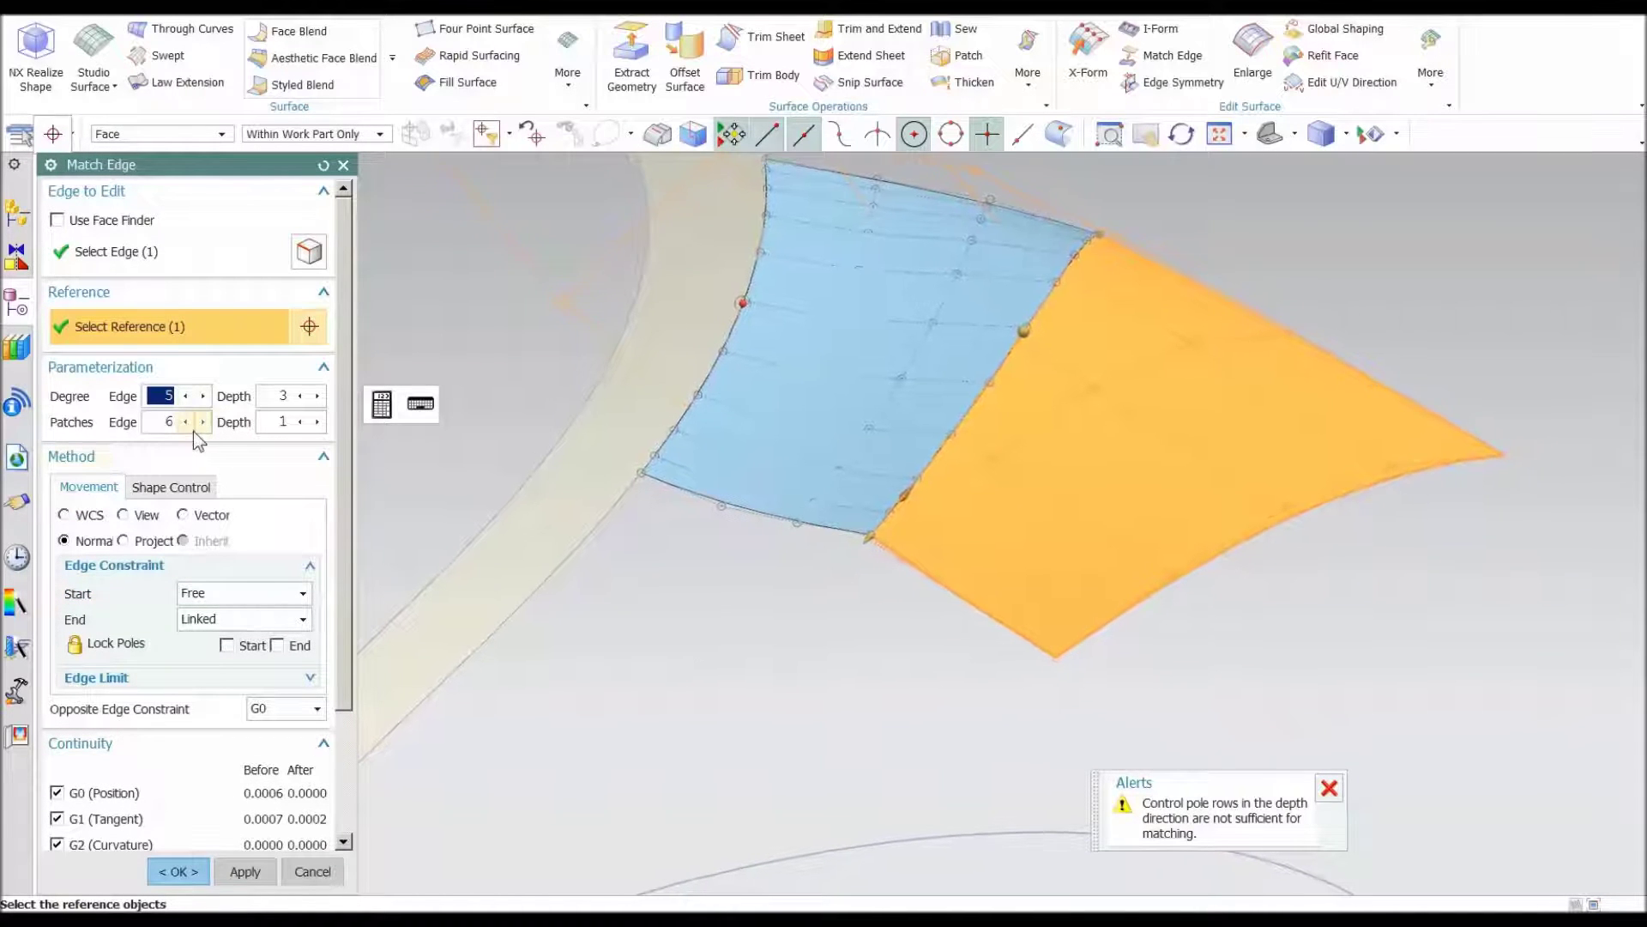
pyautogui.scroll(-3, 142, 686)
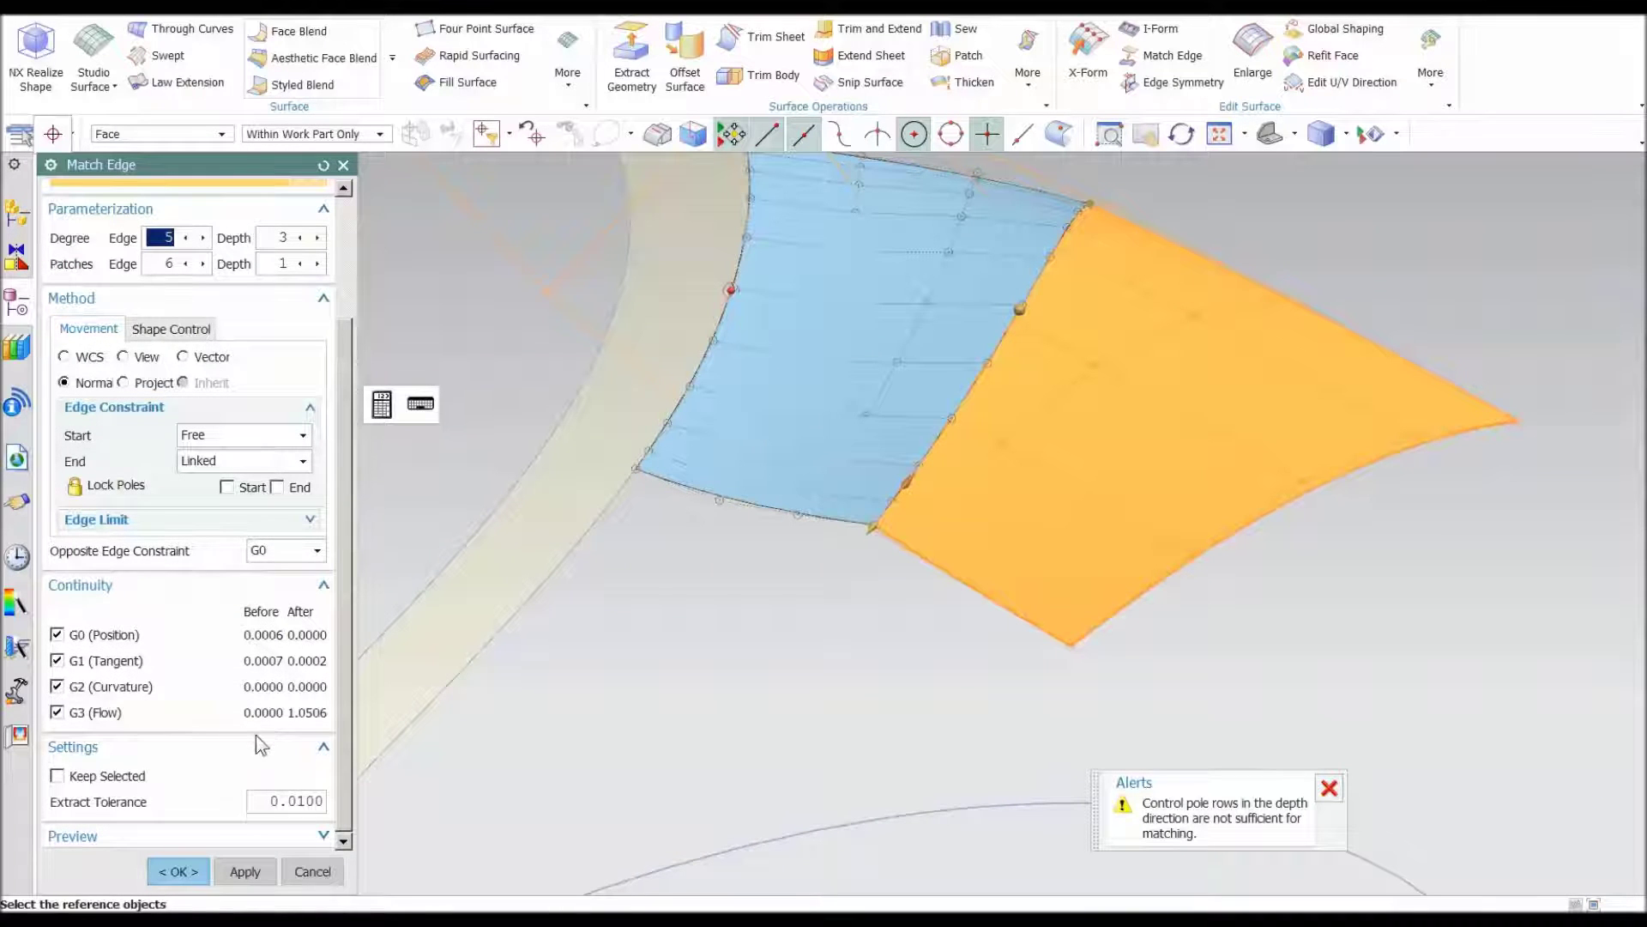
# - Set the edge patches to 1 and the depth degree to 4, and complete the edge match
pyautogui.click(186, 264)
pyautogui.click(186, 264)
pyautogui.click(187, 264)
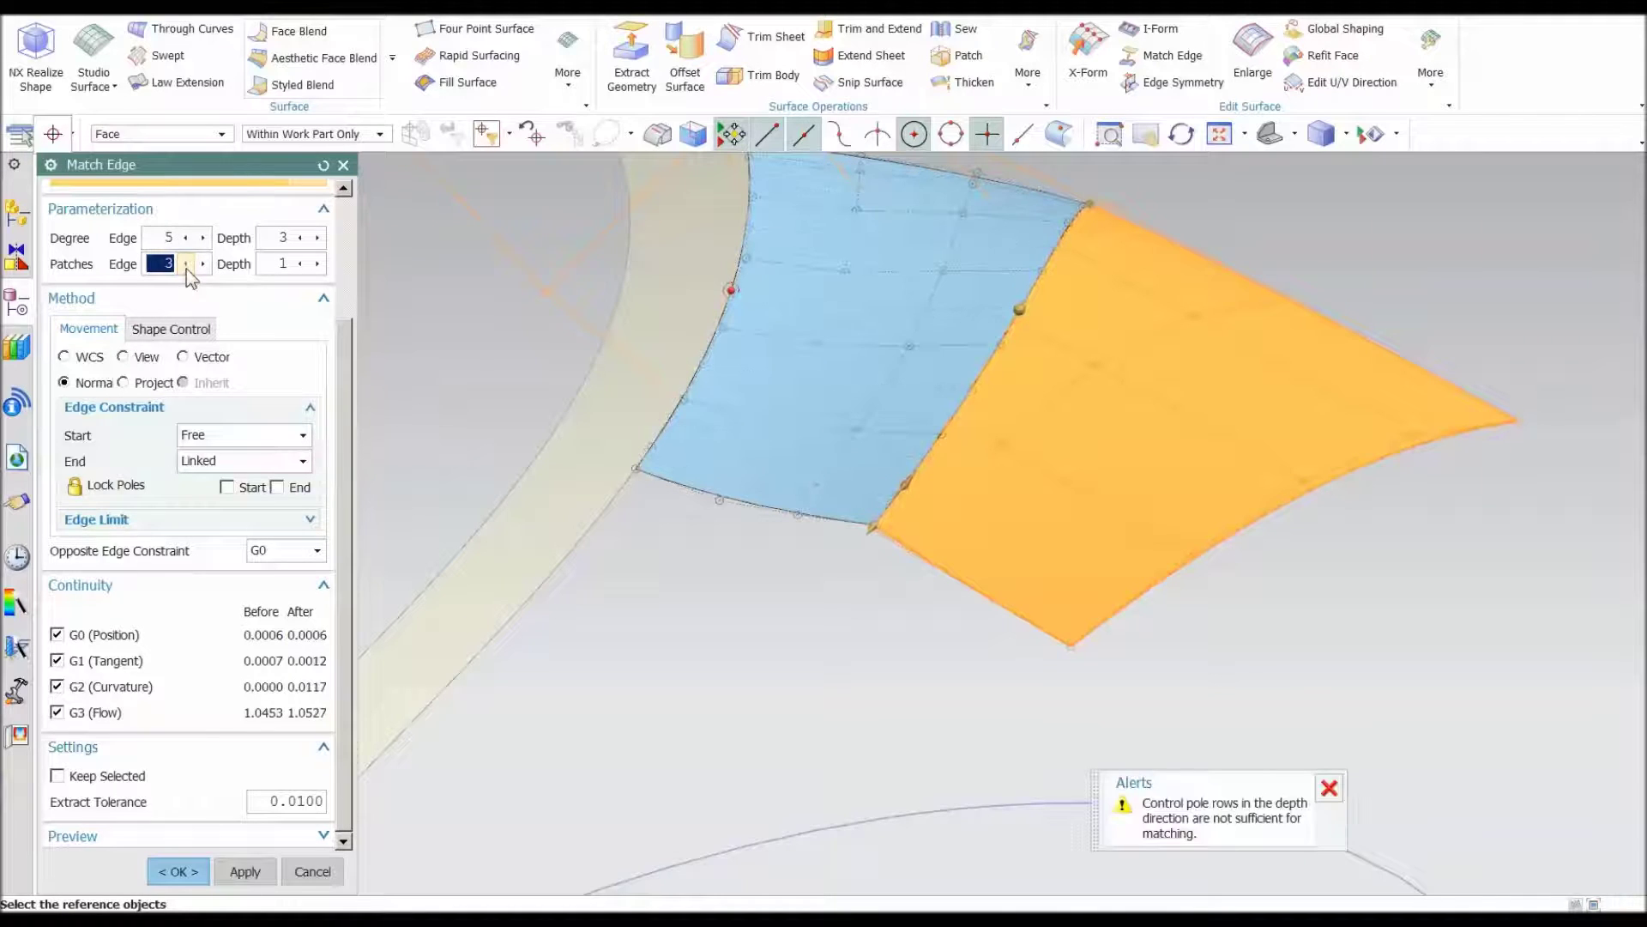
pyautogui.click(186, 264)
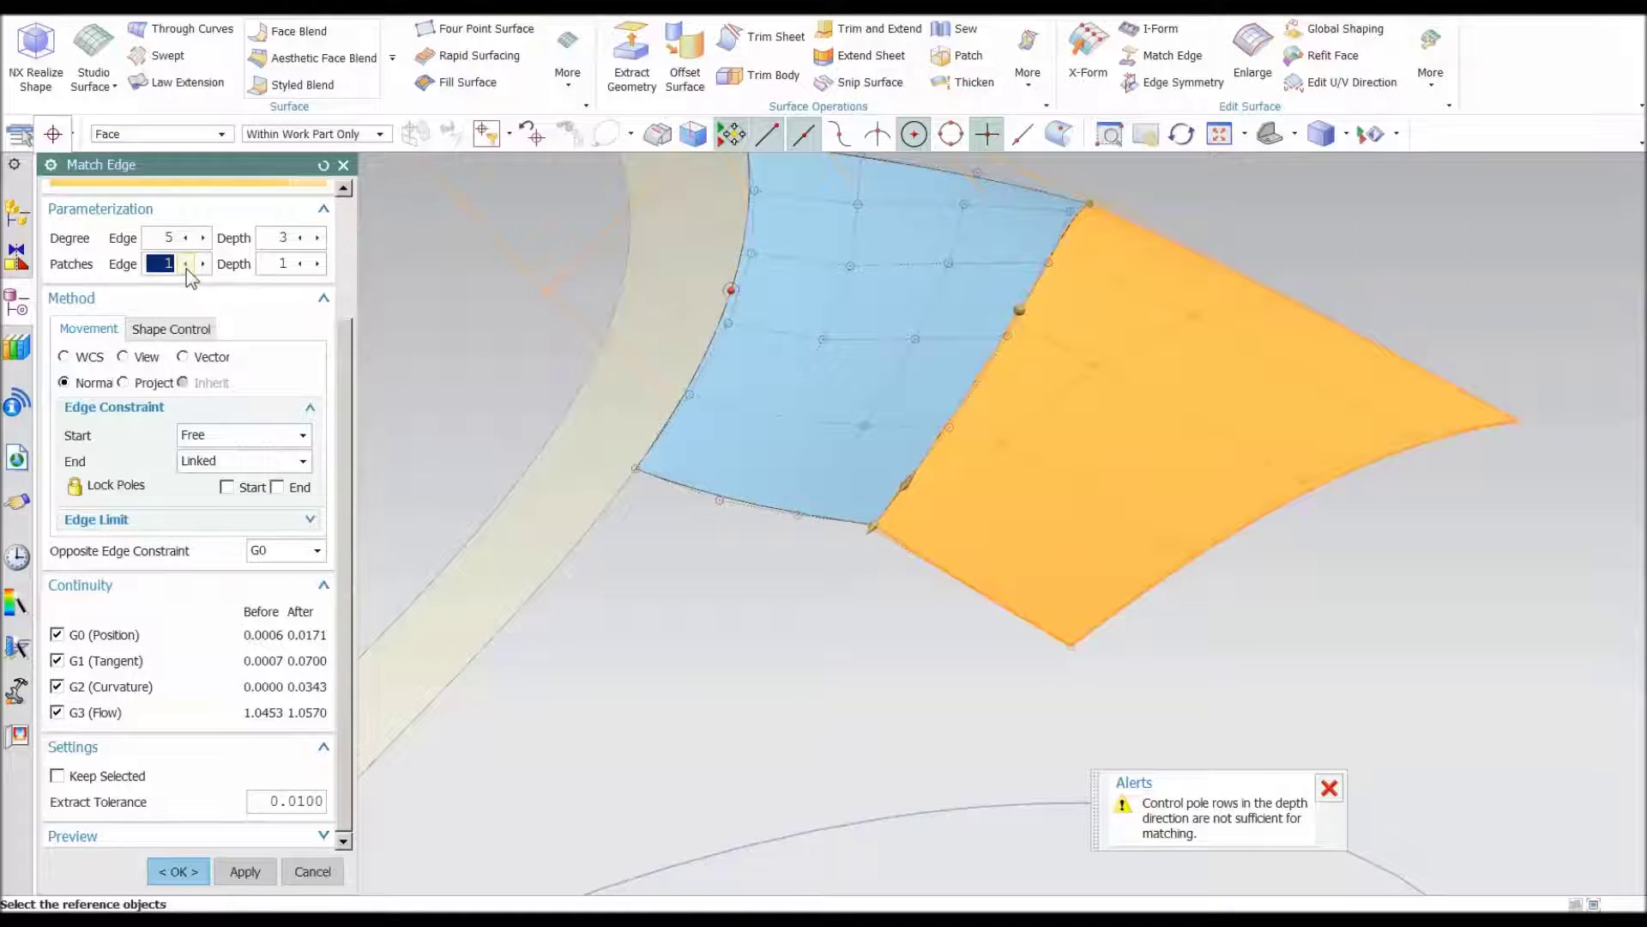
pyautogui.click(318, 238)
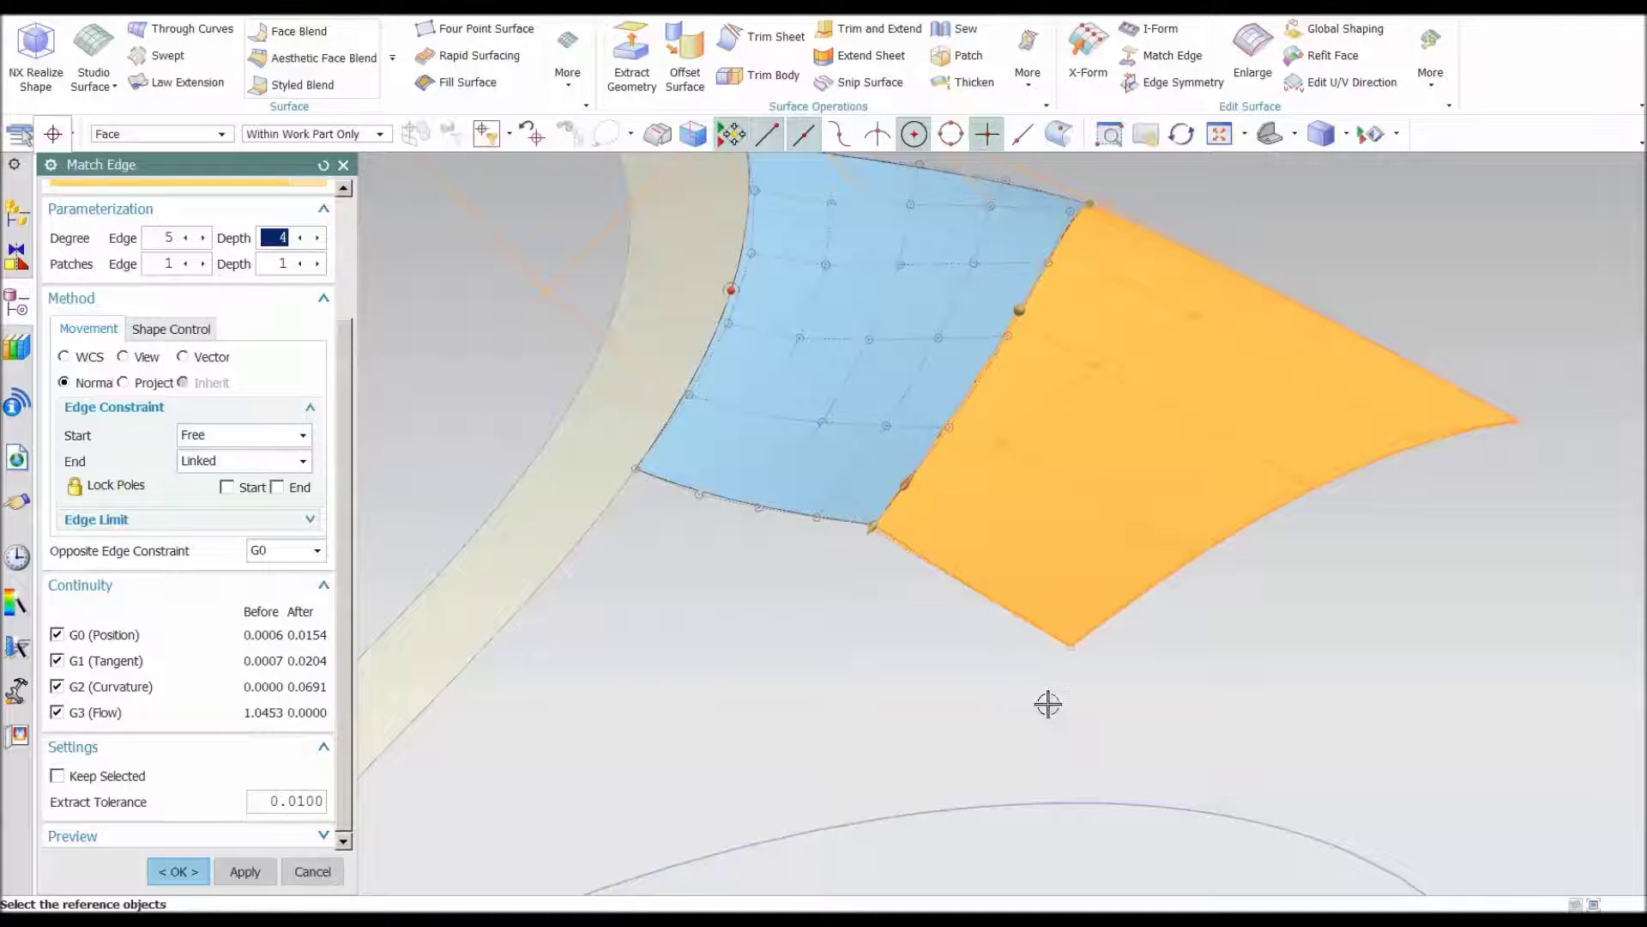
pyautogui.moveTo(1048, 698); pyautogui.dragTo(1023, 714, button='middle')
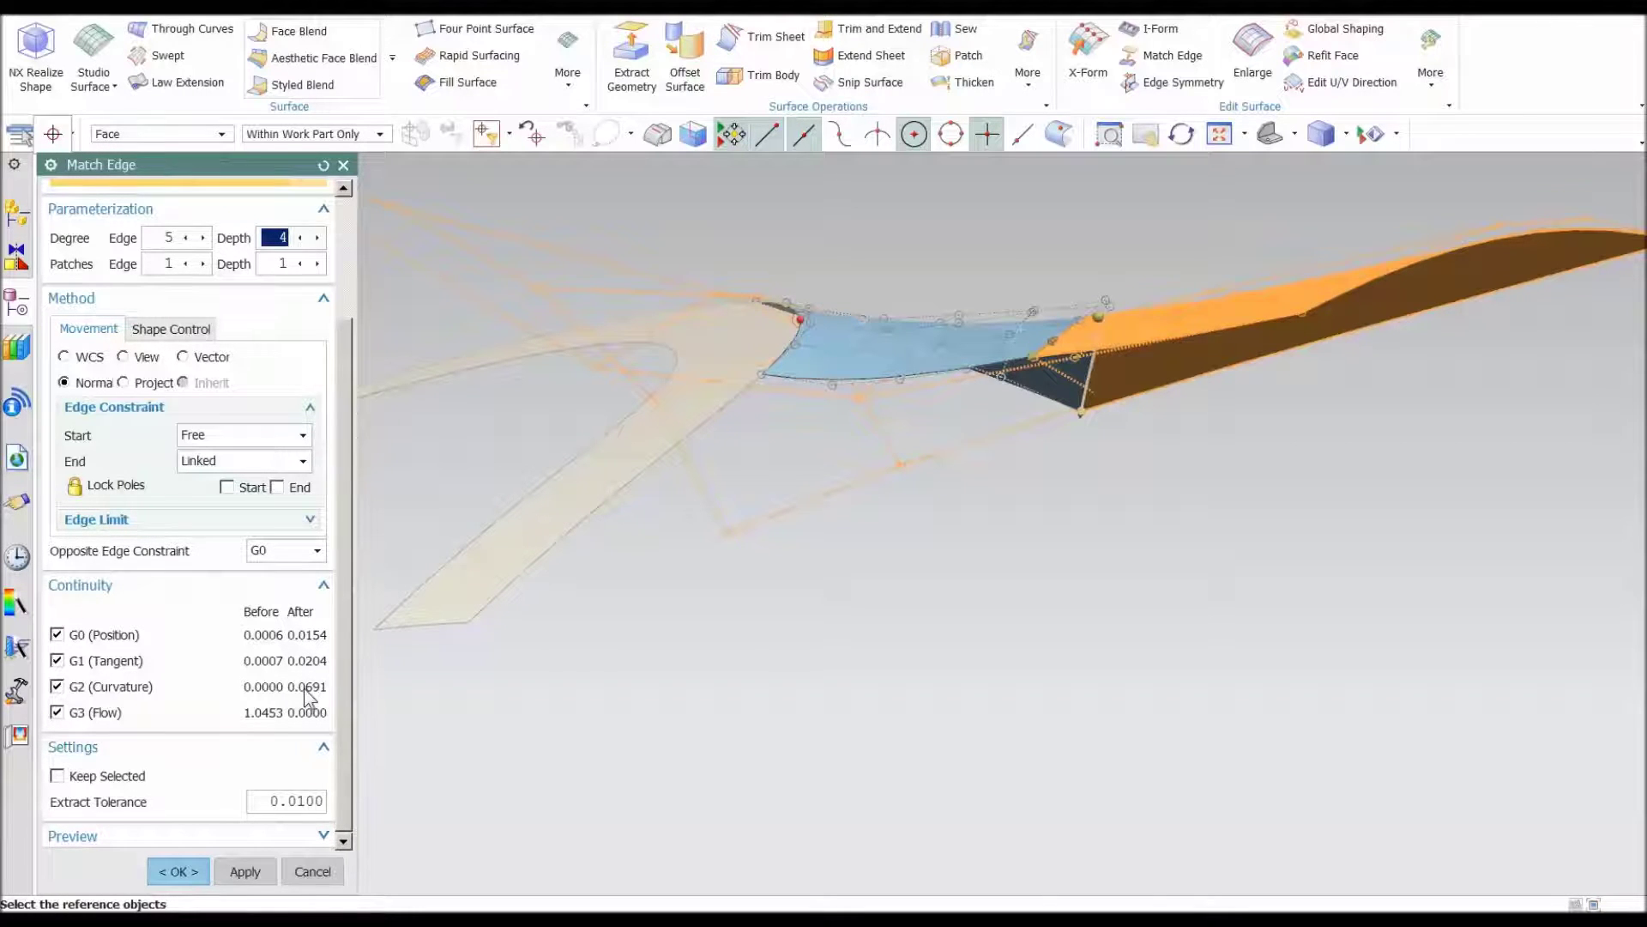
pyautogui.click(197, 872)
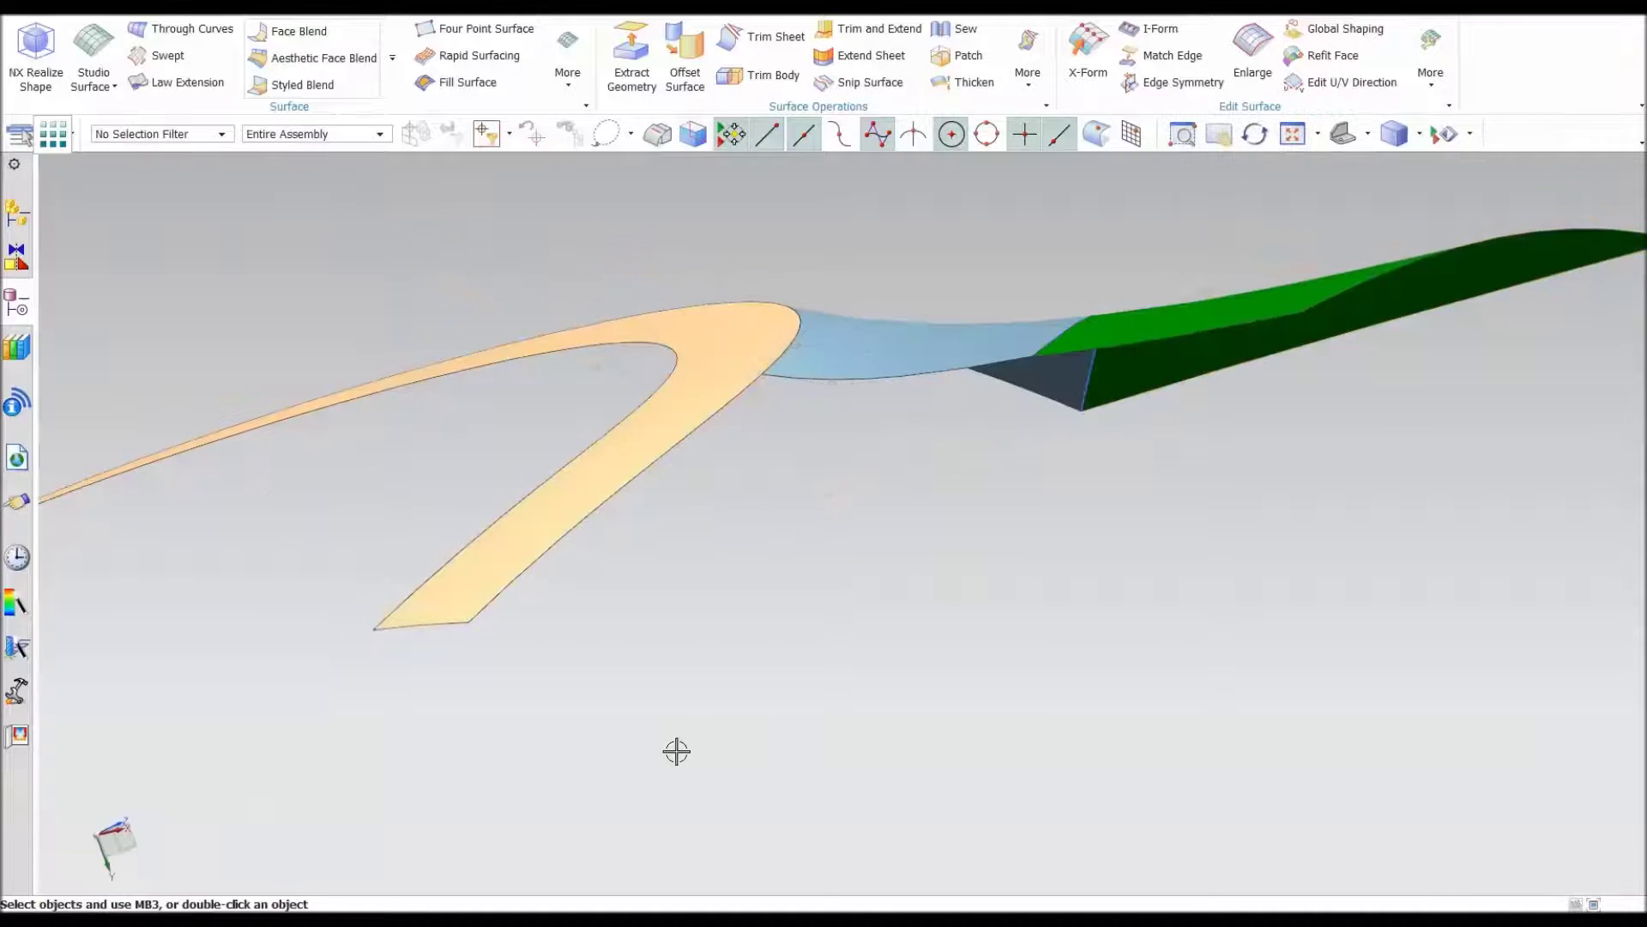
# - Inspect the reflection stripes across the matched edge from several angles, then return the model to shaded display
pyautogui.press('F8')
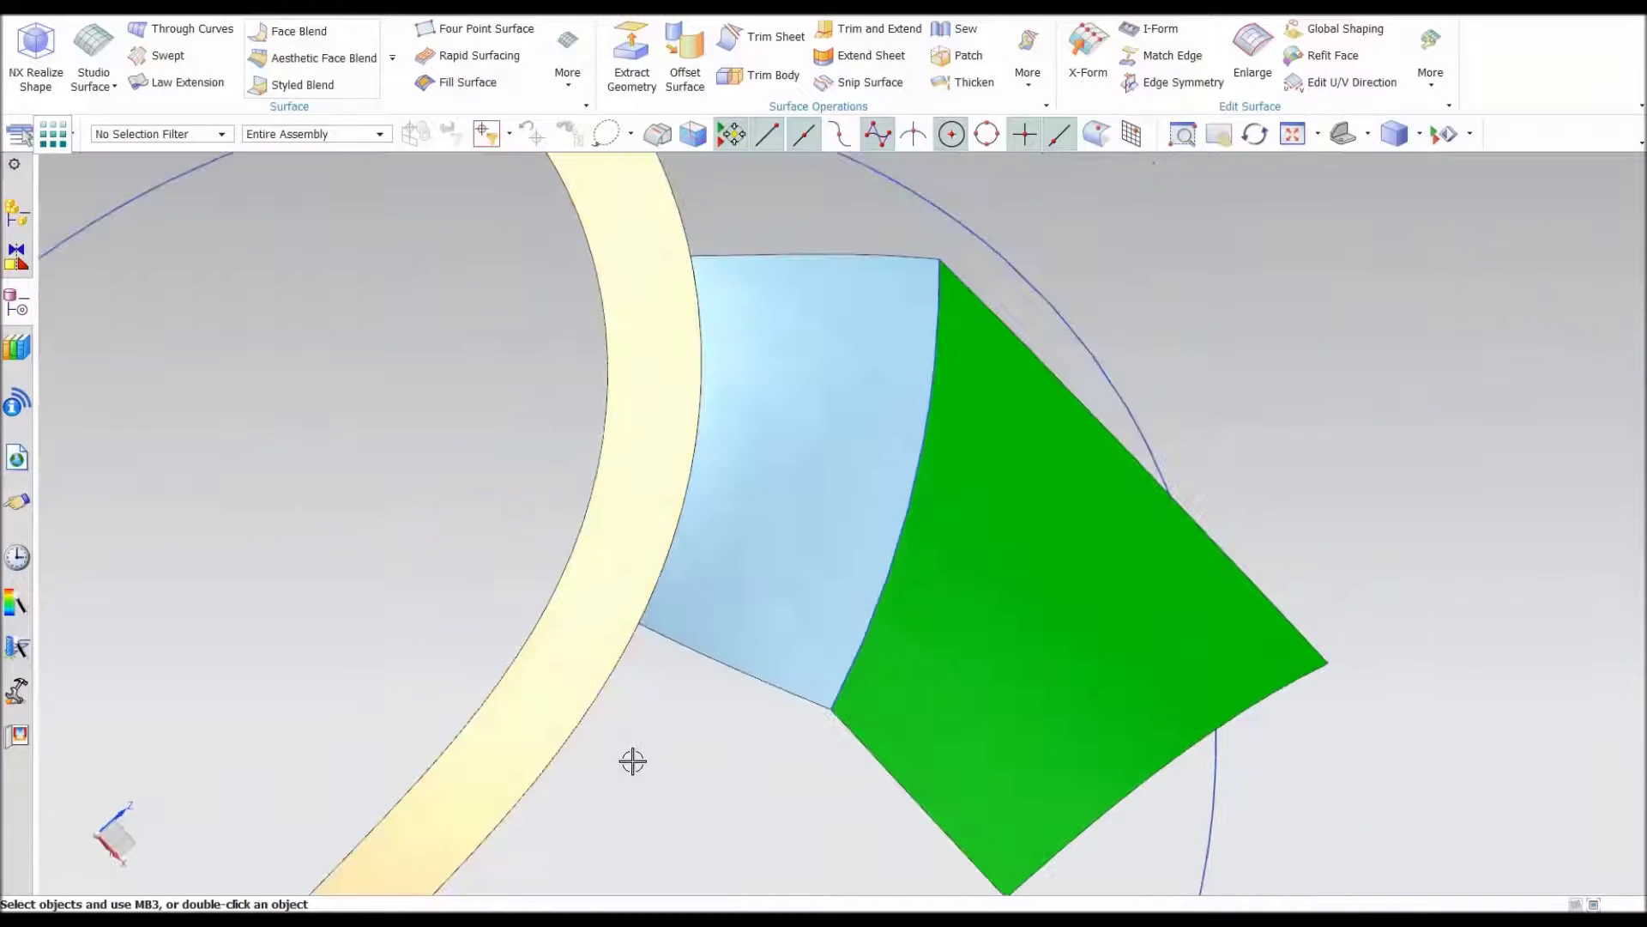
pyautogui.rightClick(632, 761)
pyautogui.moveTo(671, 806); pyautogui.dragTo(995, 771, button='middle')
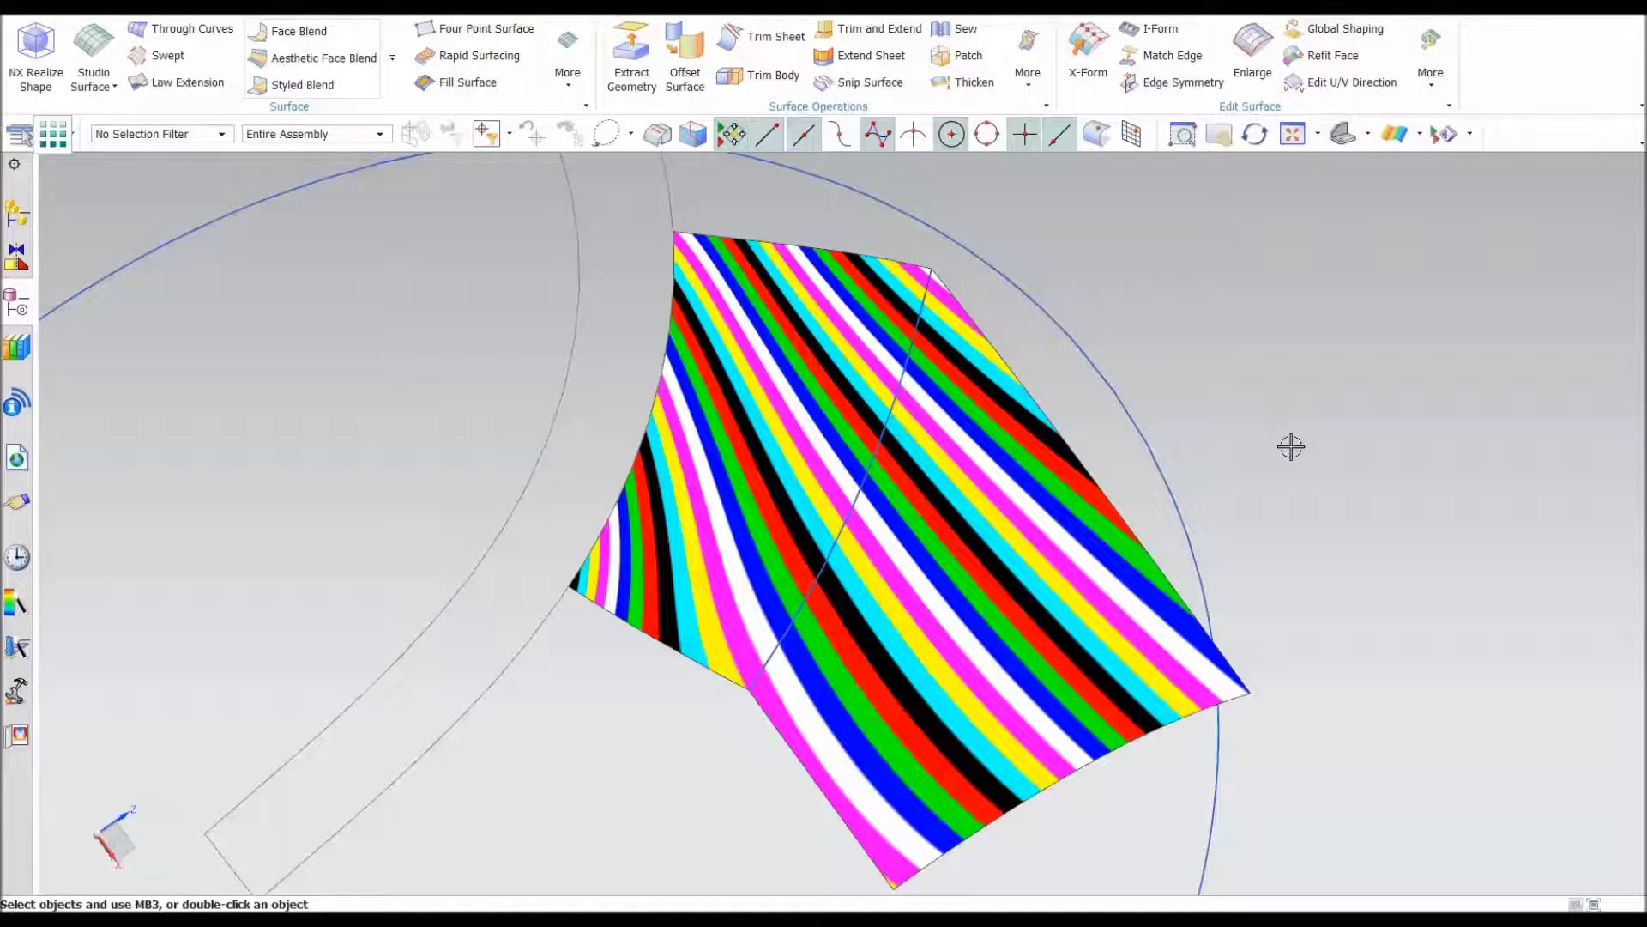
pyautogui.moveTo(1292, 446); pyautogui.dragTo(1315, 395, button='middle')
pyautogui.rightClick(1314, 395)
pyautogui.click(1316, 354)
pyautogui.moveTo(1298, 283); pyautogui.dragTo(1293, 258, button='middle')
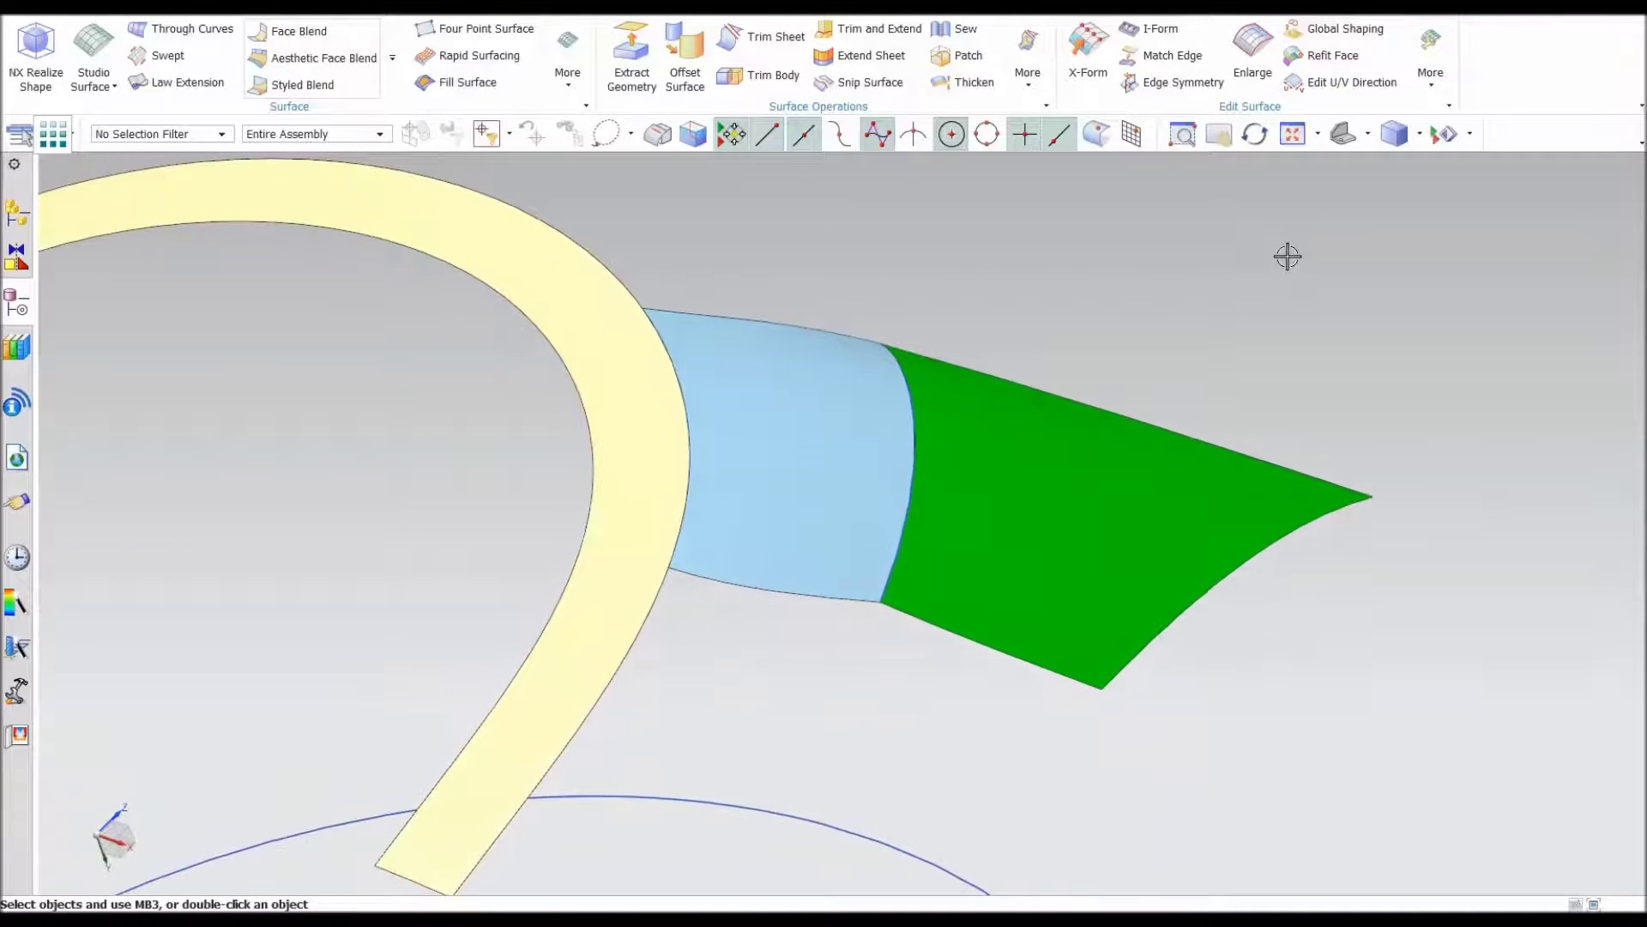
# - Create a curve-aligned Section Analysis with 5 uniform sections and curvature combs on the green and blend faces, using their shared boundary curve
pyautogui.click(343, 7)
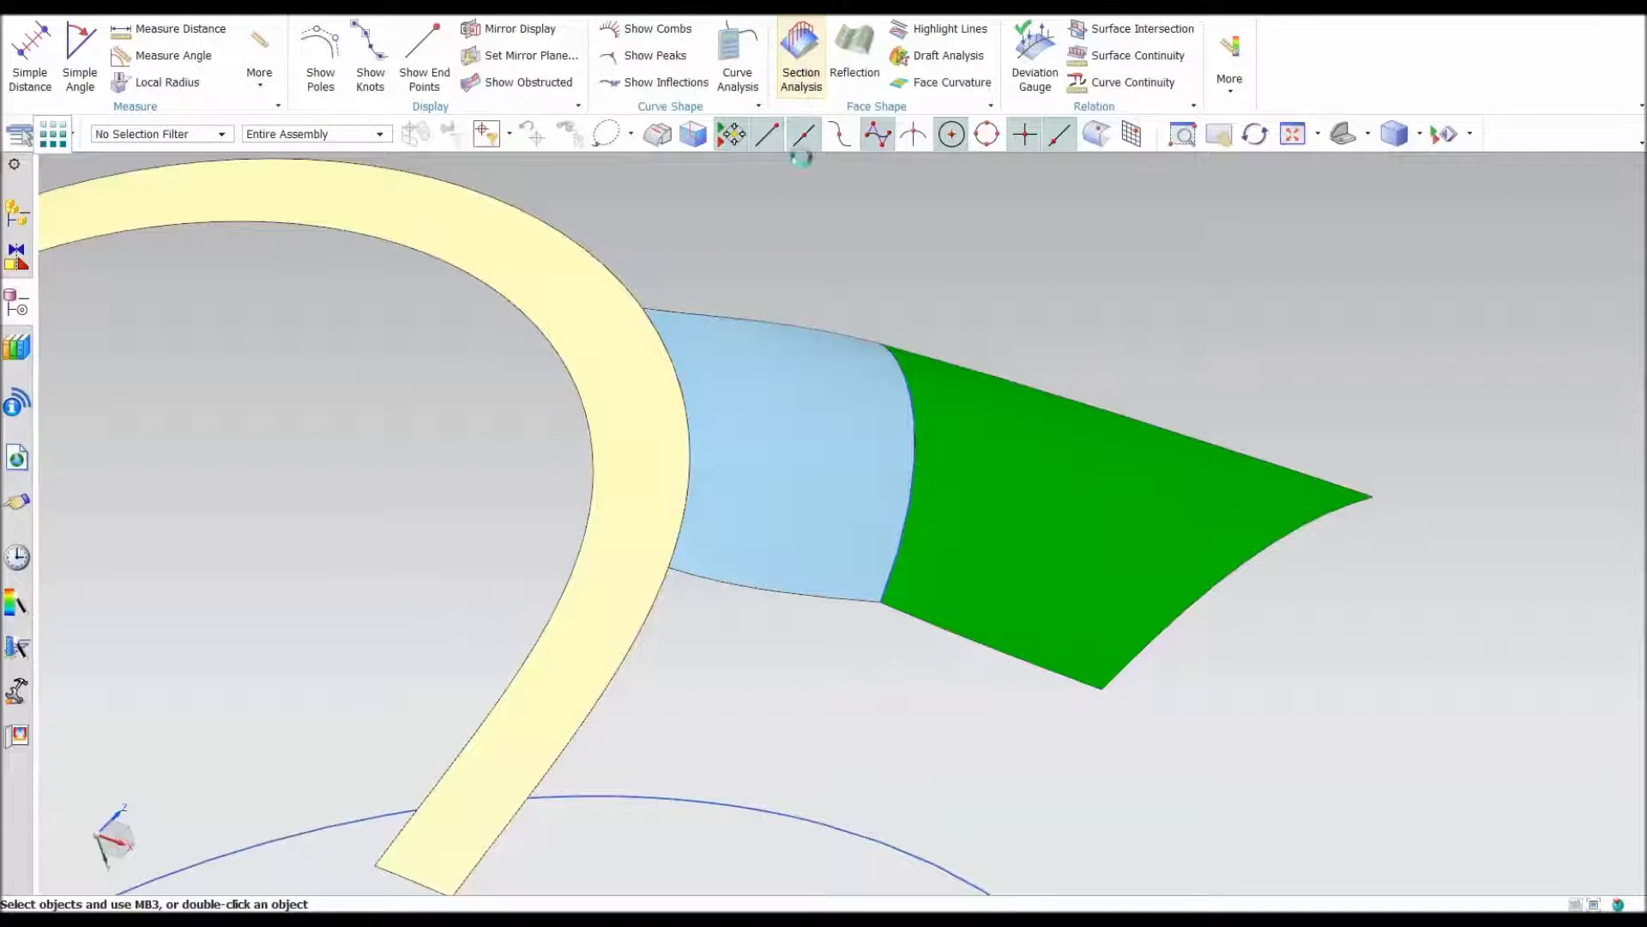
pyautogui.click(1001, 460)
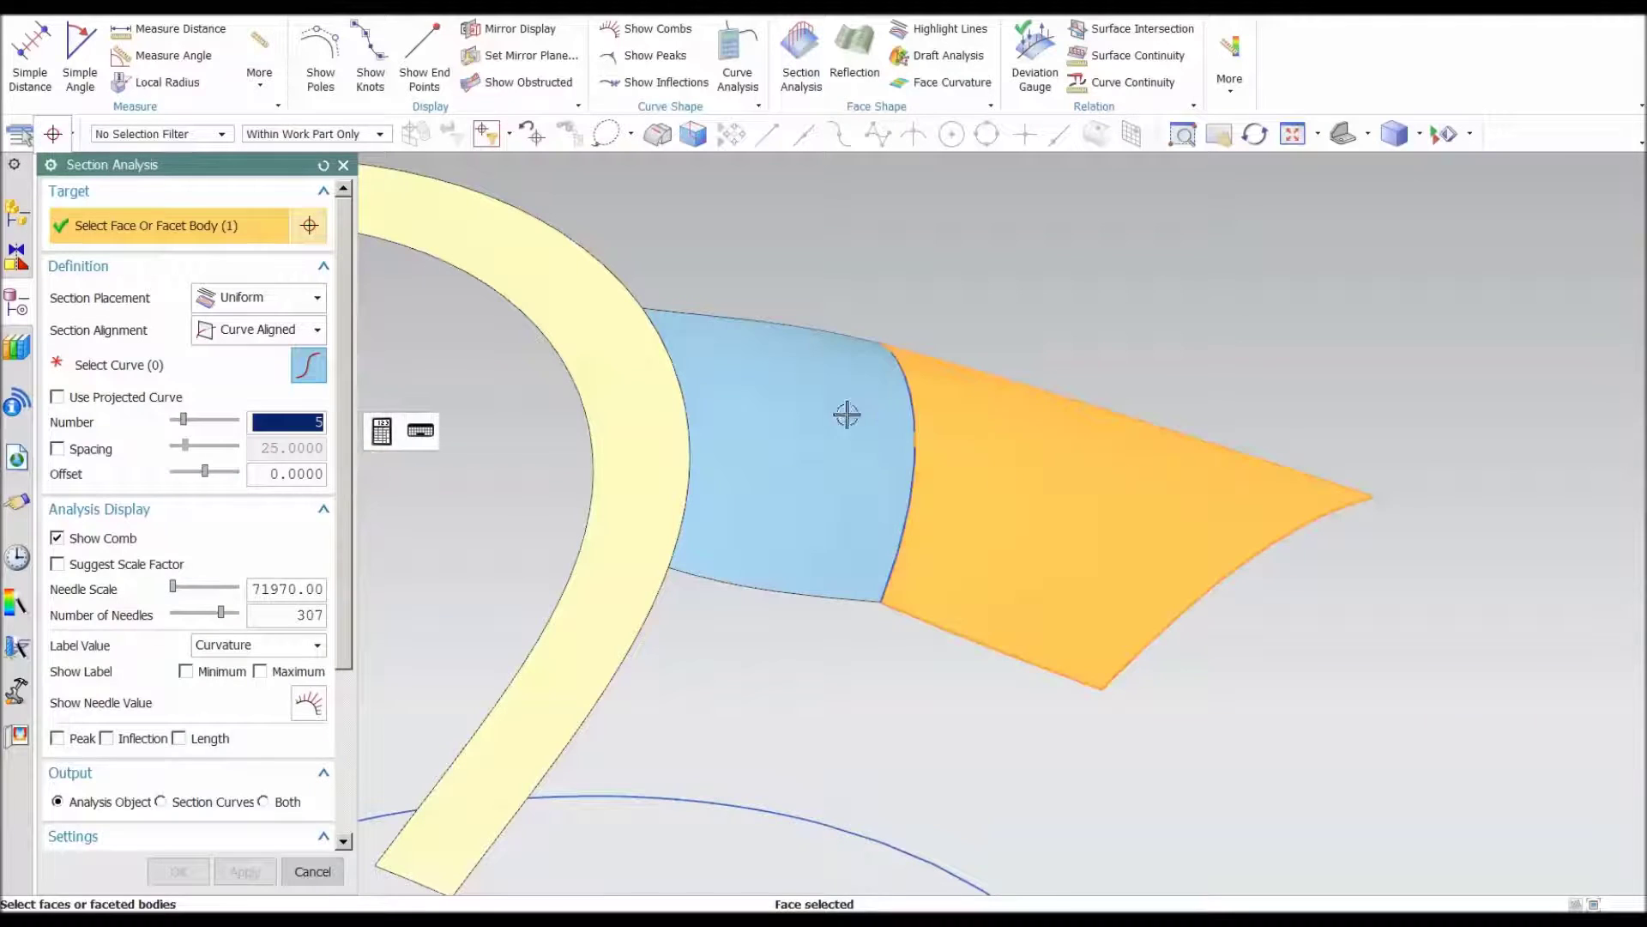
pyautogui.click(848, 414)
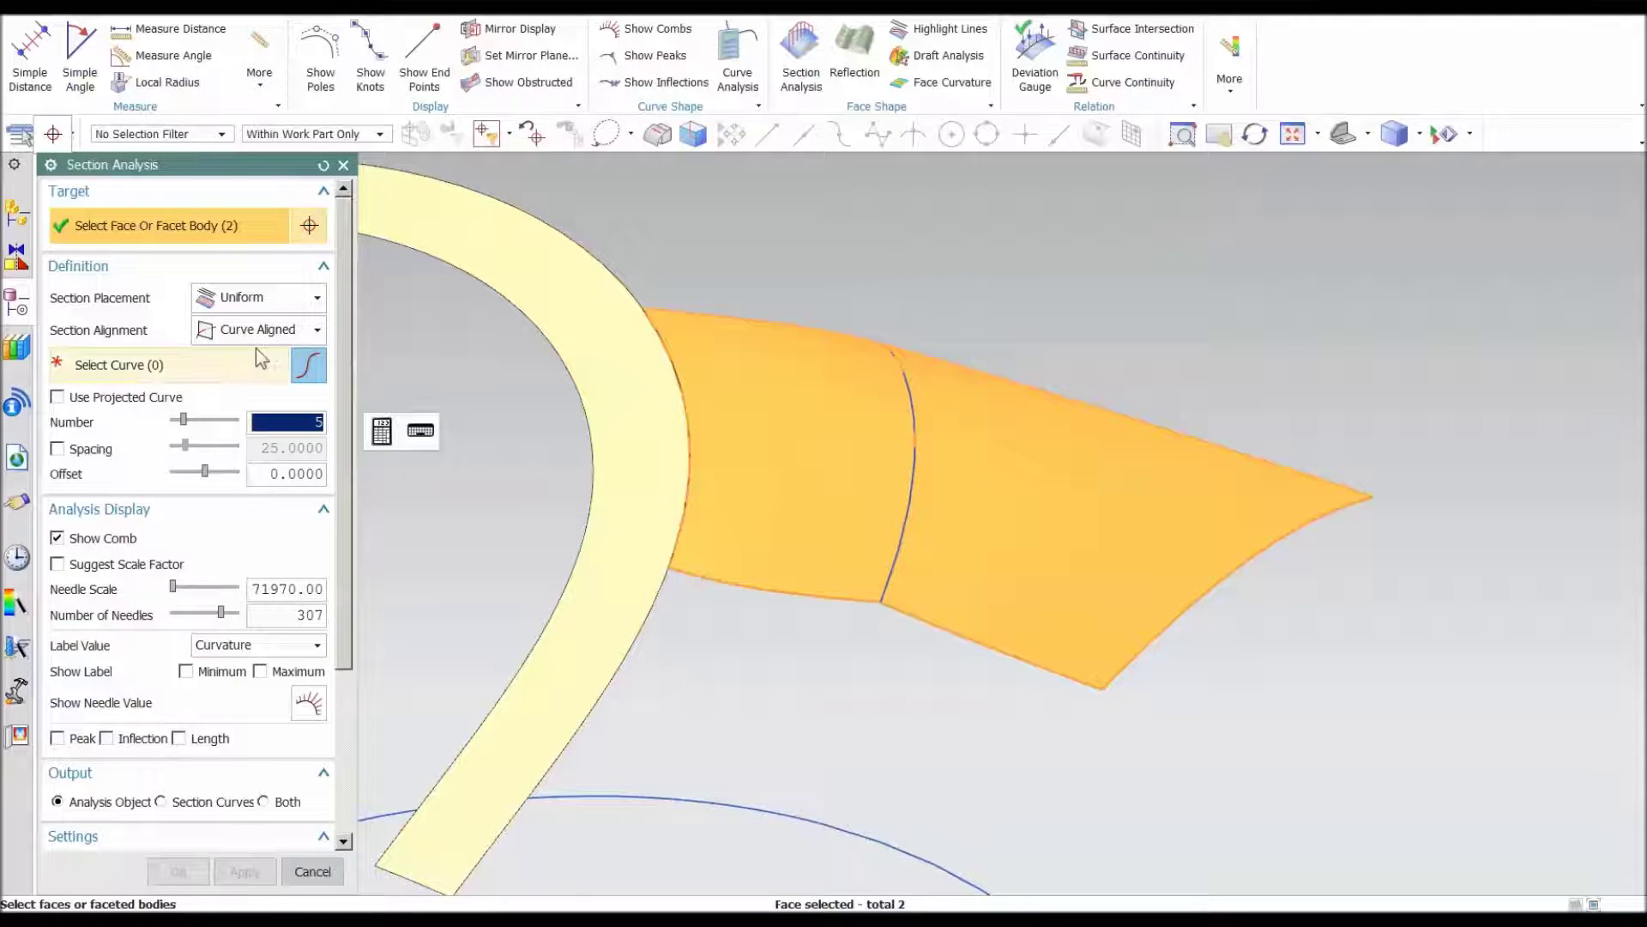
pyautogui.click(85, 373)
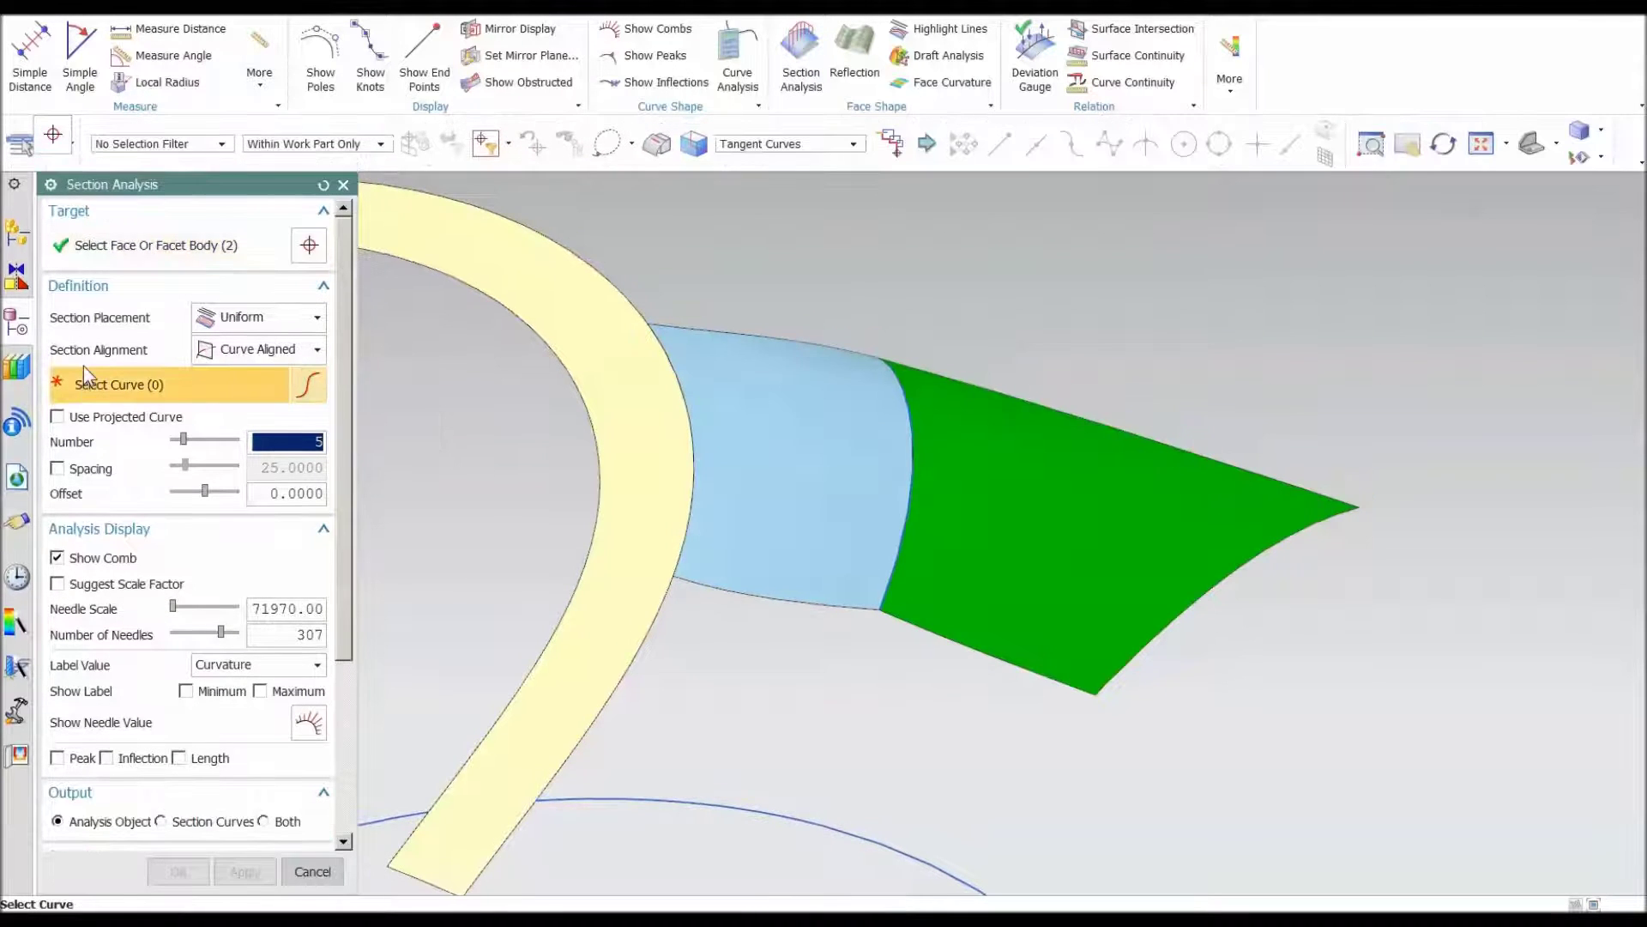
pyautogui.click(907, 492)
pyautogui.moveTo(842, 713); pyautogui.dragTo(796, 689, button='middle')
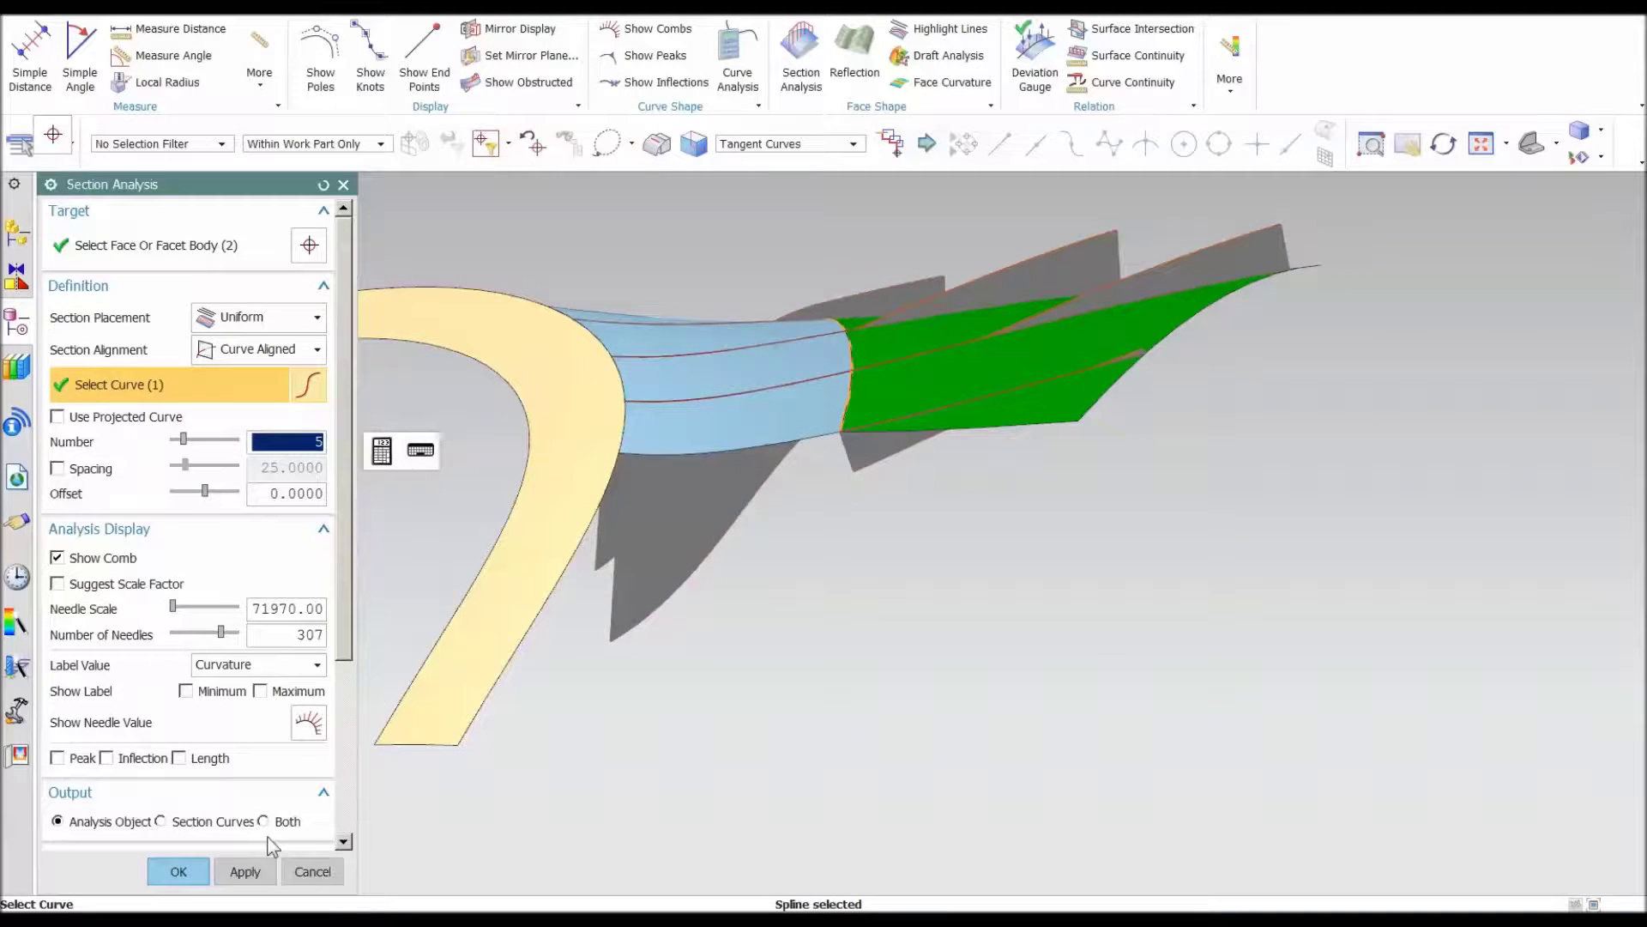
pyautogui.click(179, 871)
# - Examine the section curvature combs where they cross from the blend onto the green face, from above and underneath
pyautogui.scroll(4, 835, 755)
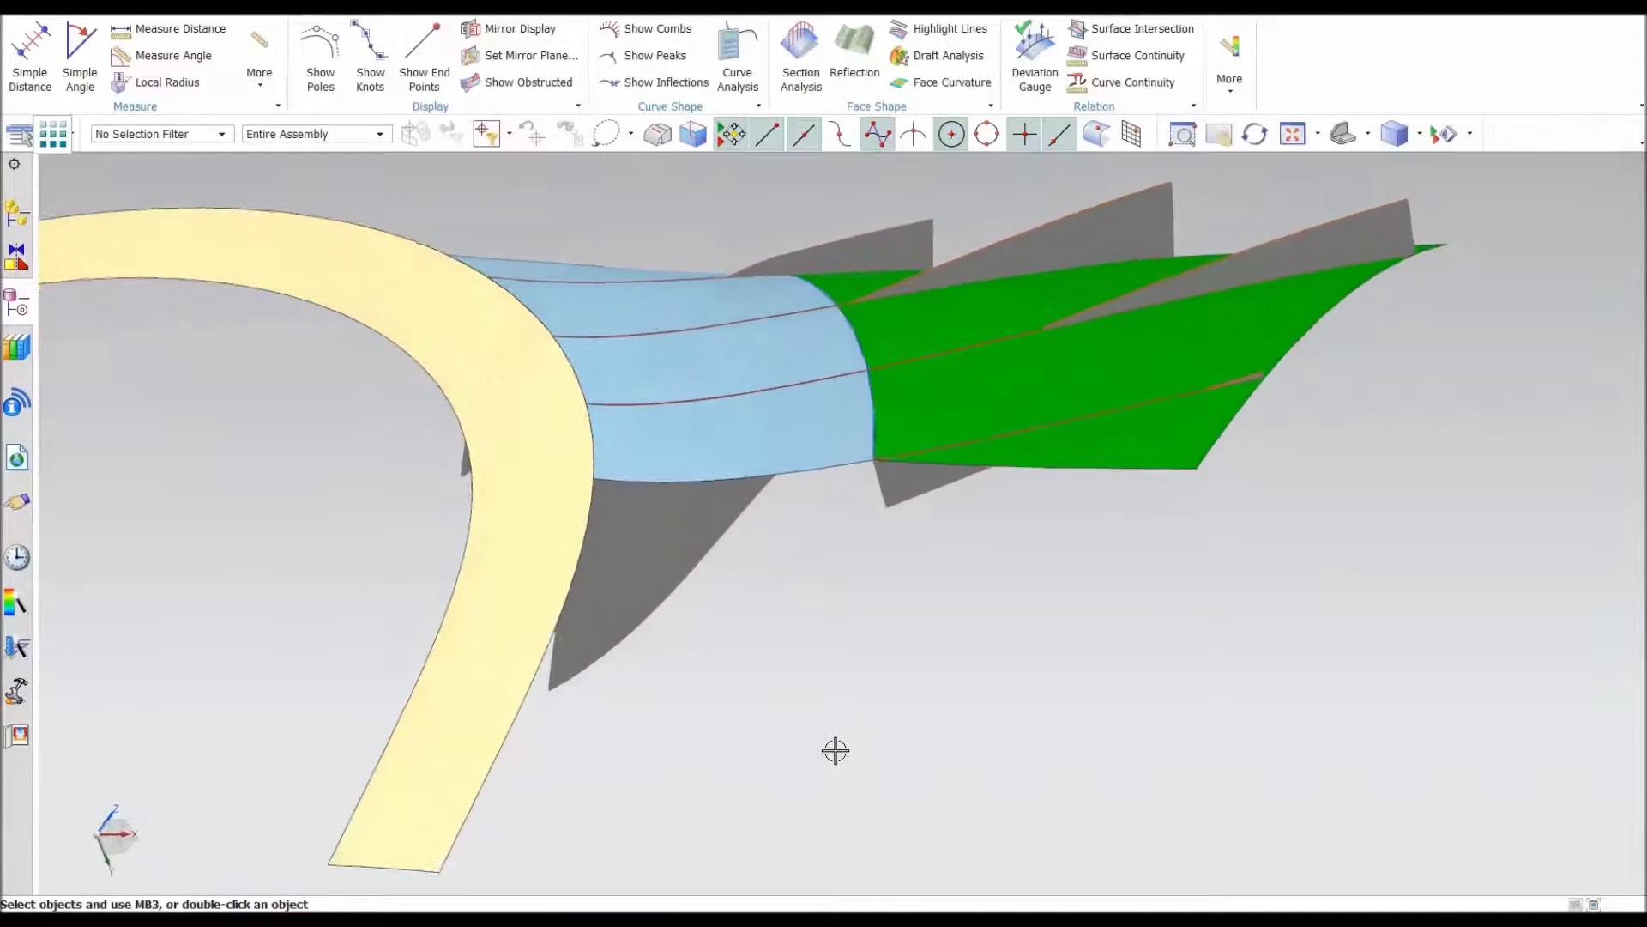
pyautogui.scroll(5, 834, 749)
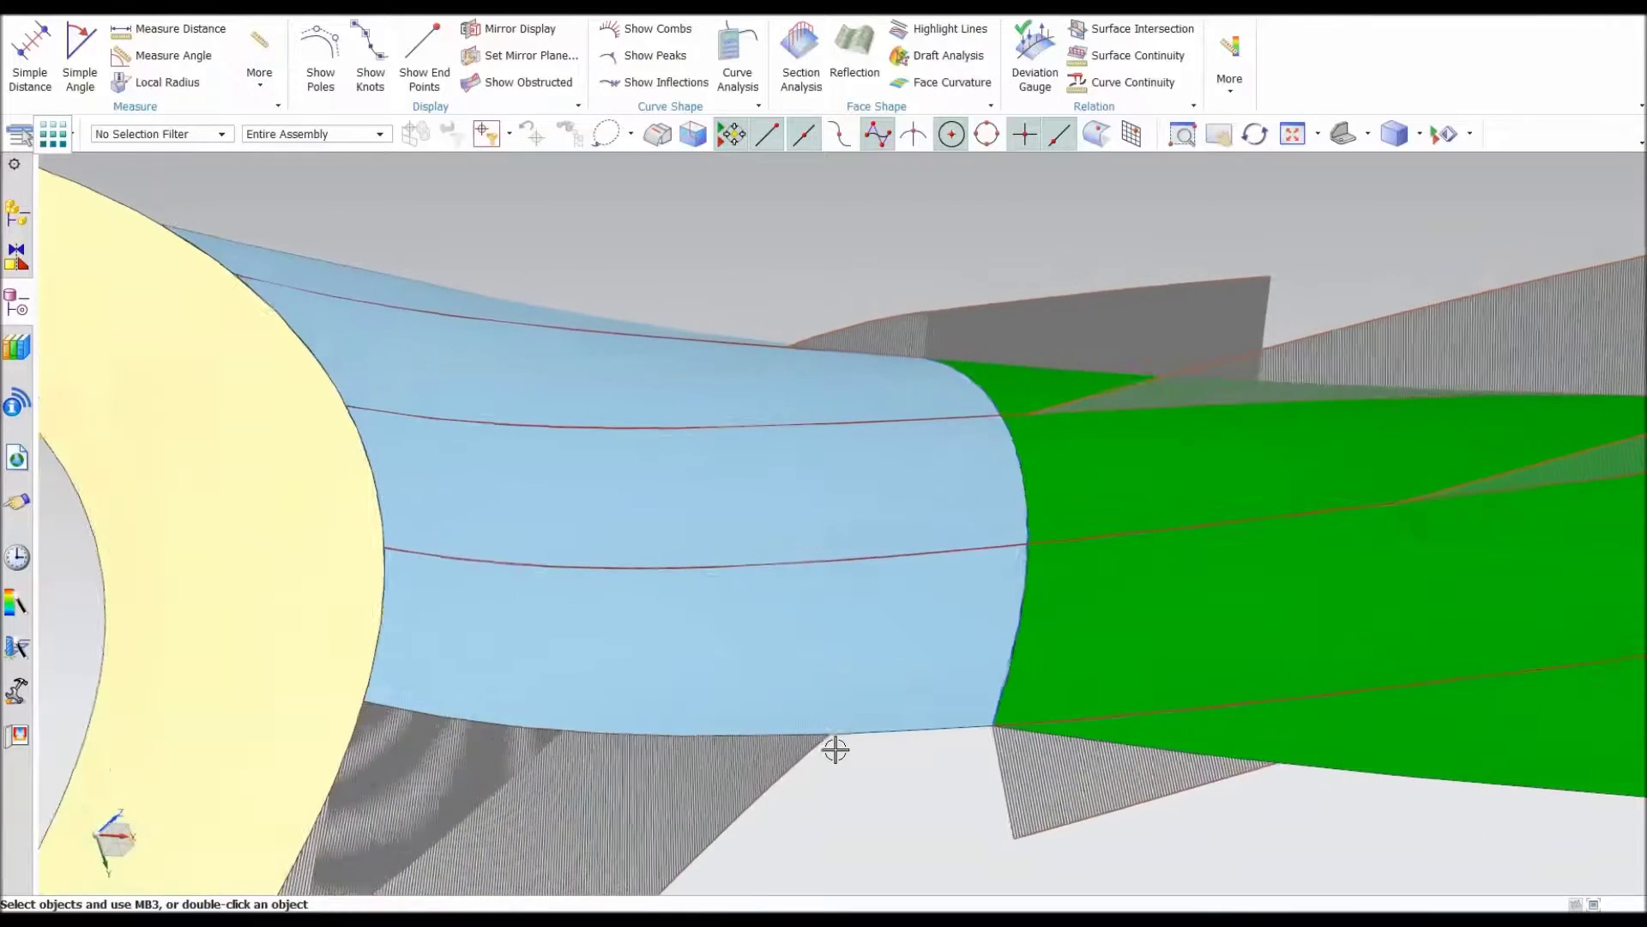
pyautogui.scroll(2, 835, 749)
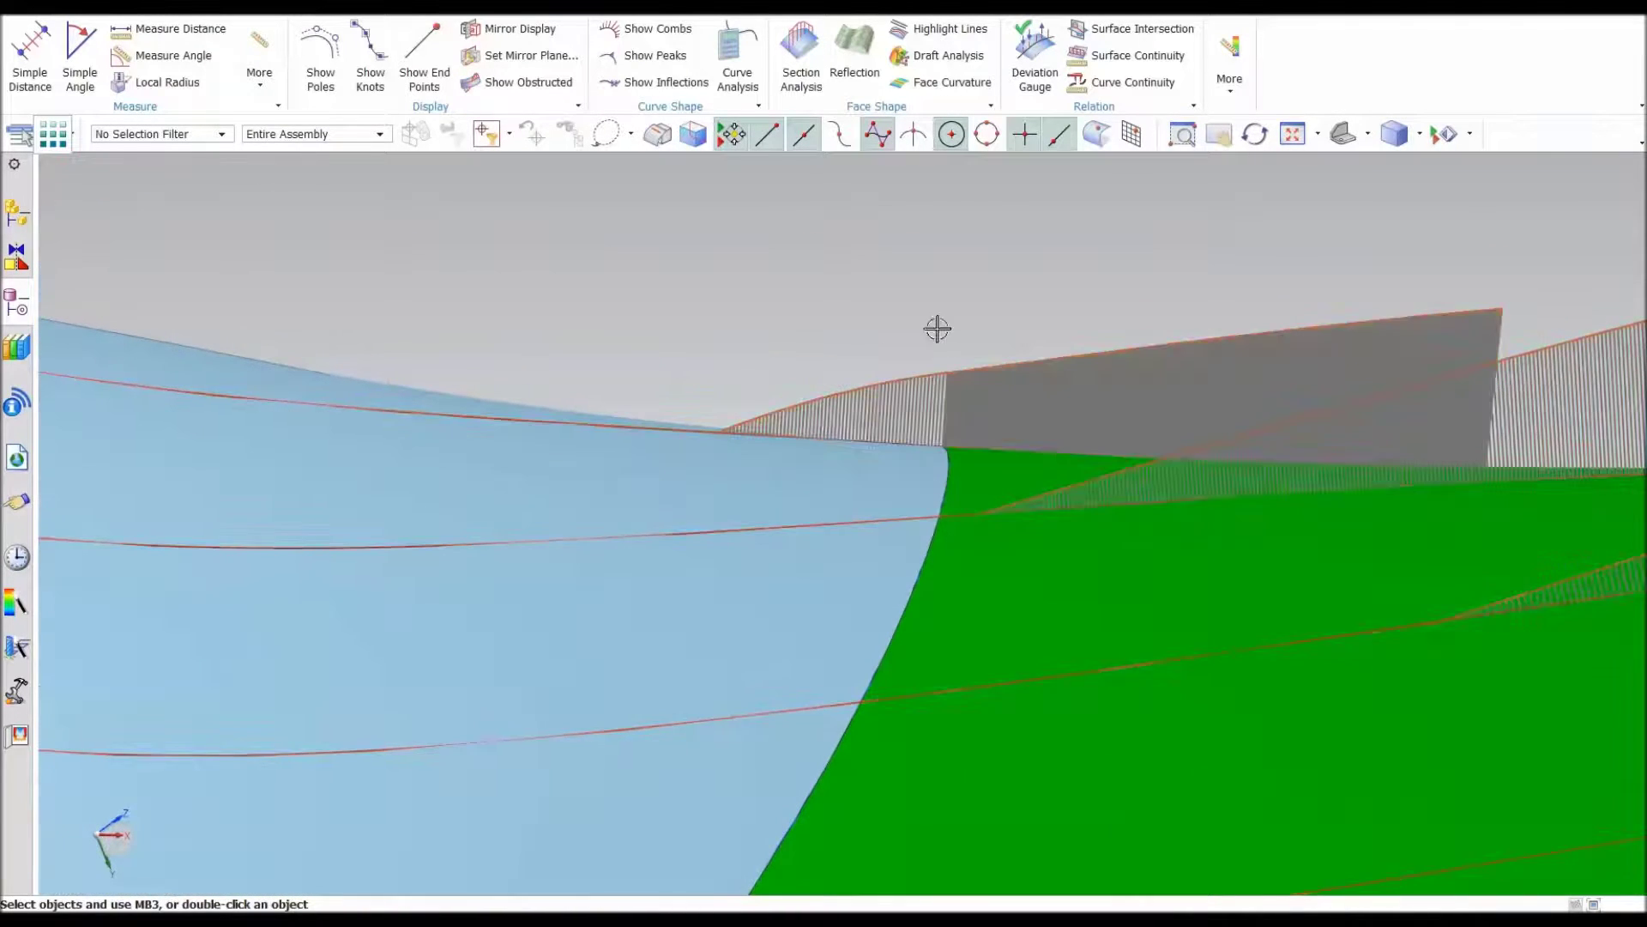
pyautogui.moveTo(1092, 364); pyautogui.dragTo(1005, 295, button='middle')
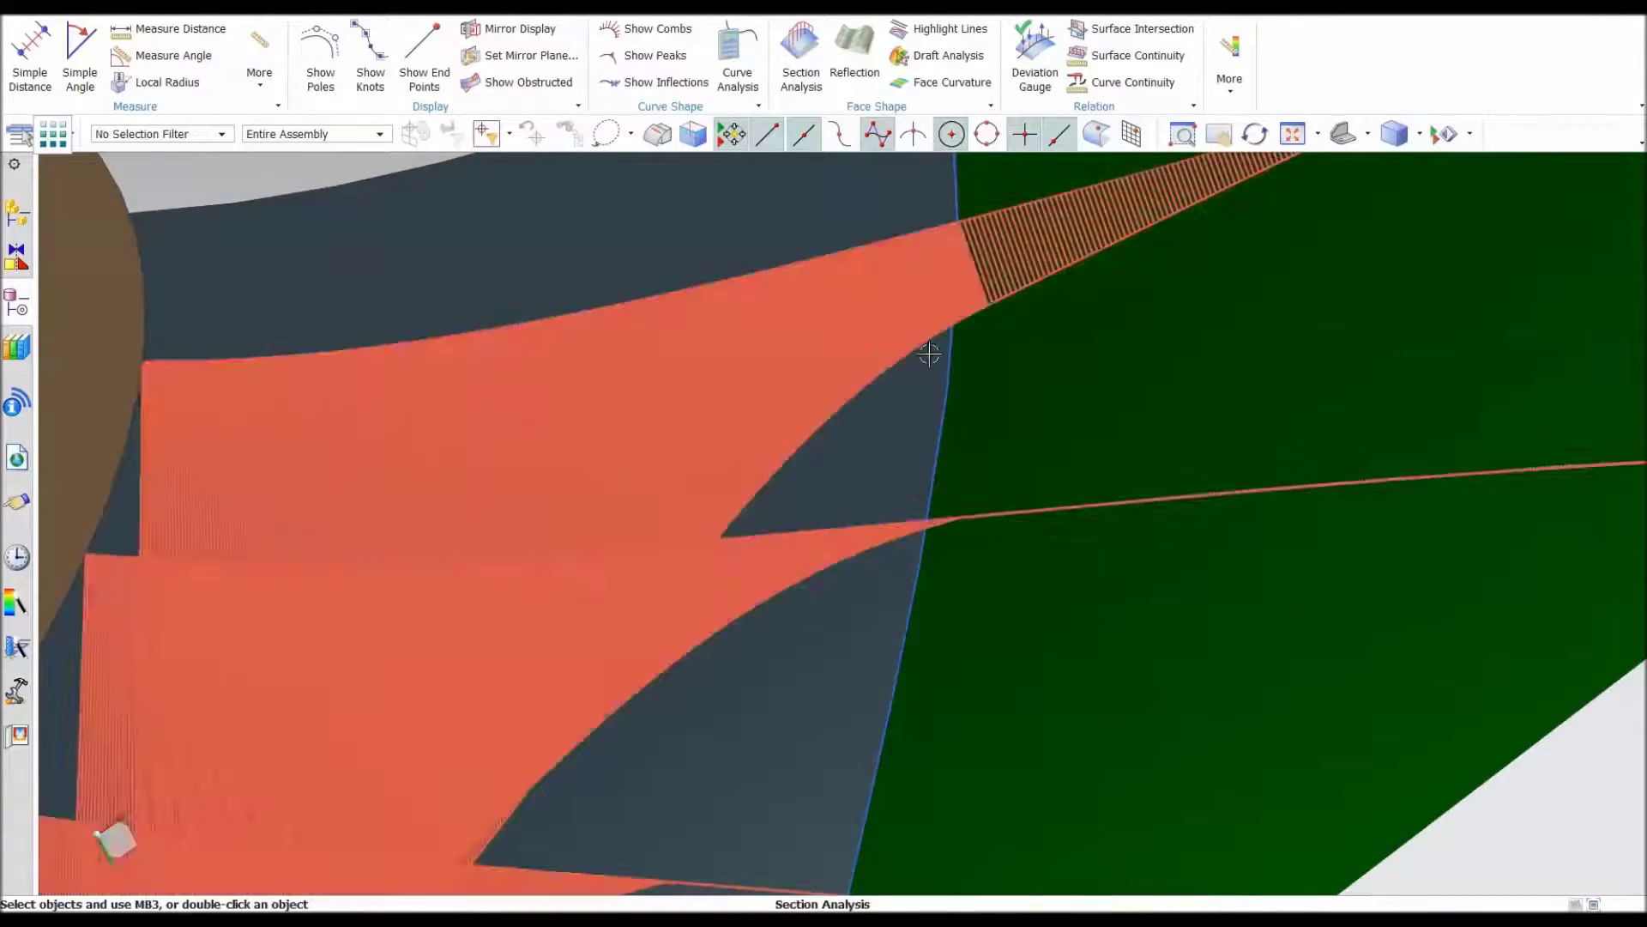
pyautogui.moveTo(1037, 507); pyautogui.dragTo(1237, 746, button='middle')
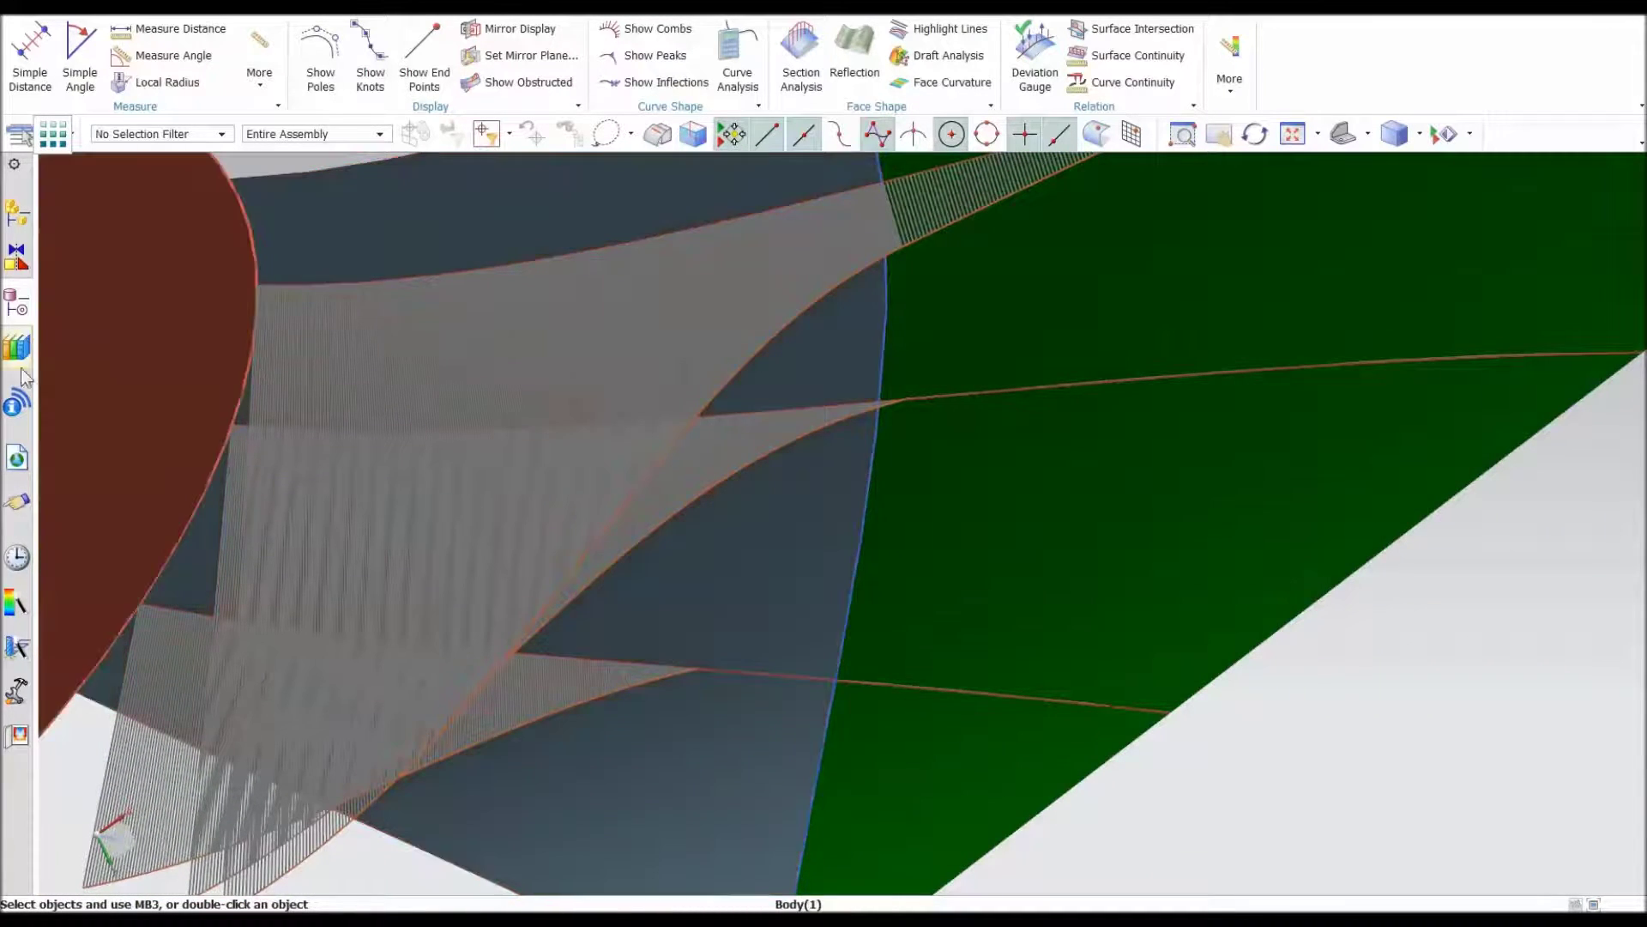
# - Repeatedly suppress and restore the Match Edge feature to compare the curvature combs with and without it
pyautogui.click(15, 302)
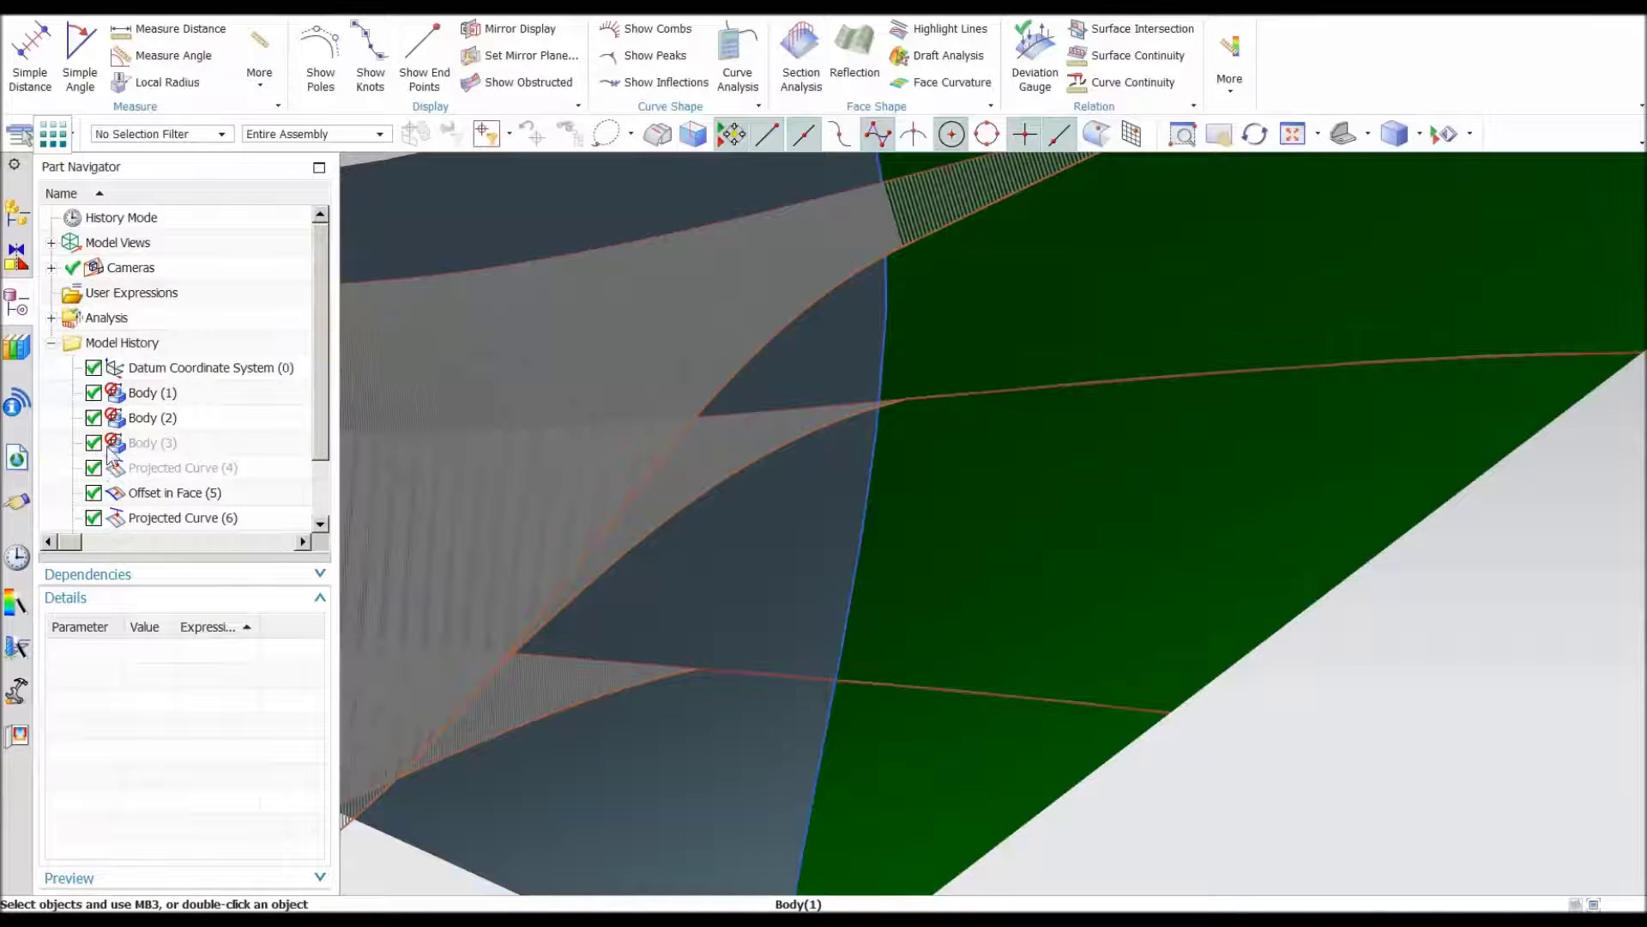
pyautogui.scroll(-1, 110, 452)
pyautogui.click(158, 517)
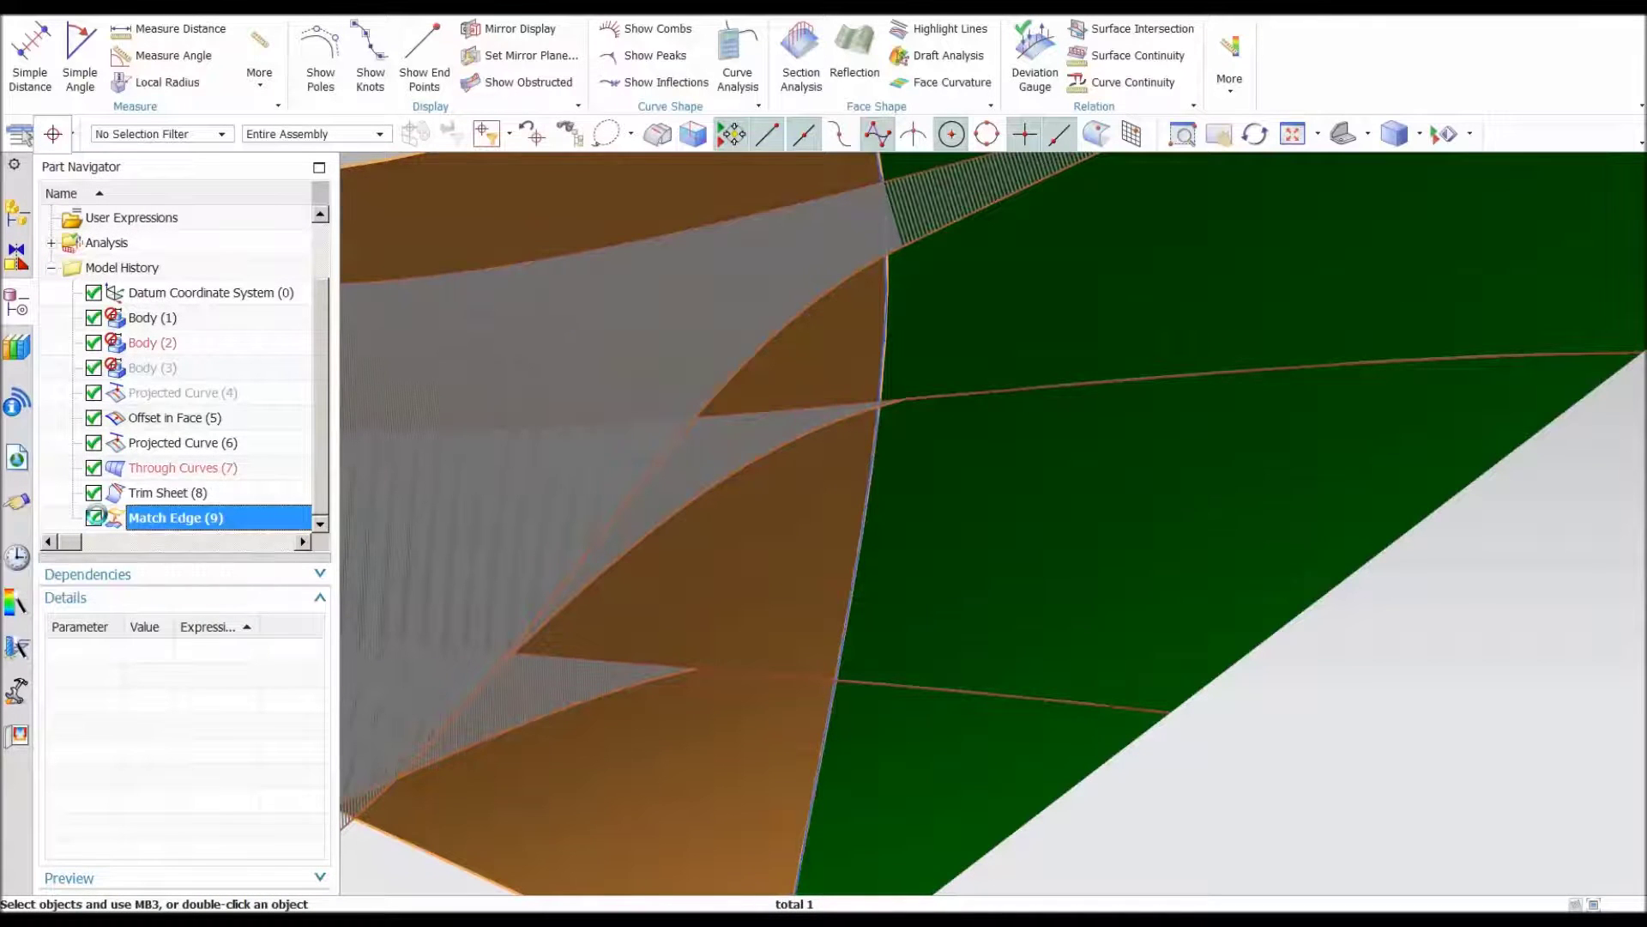
pyautogui.click(94, 517)
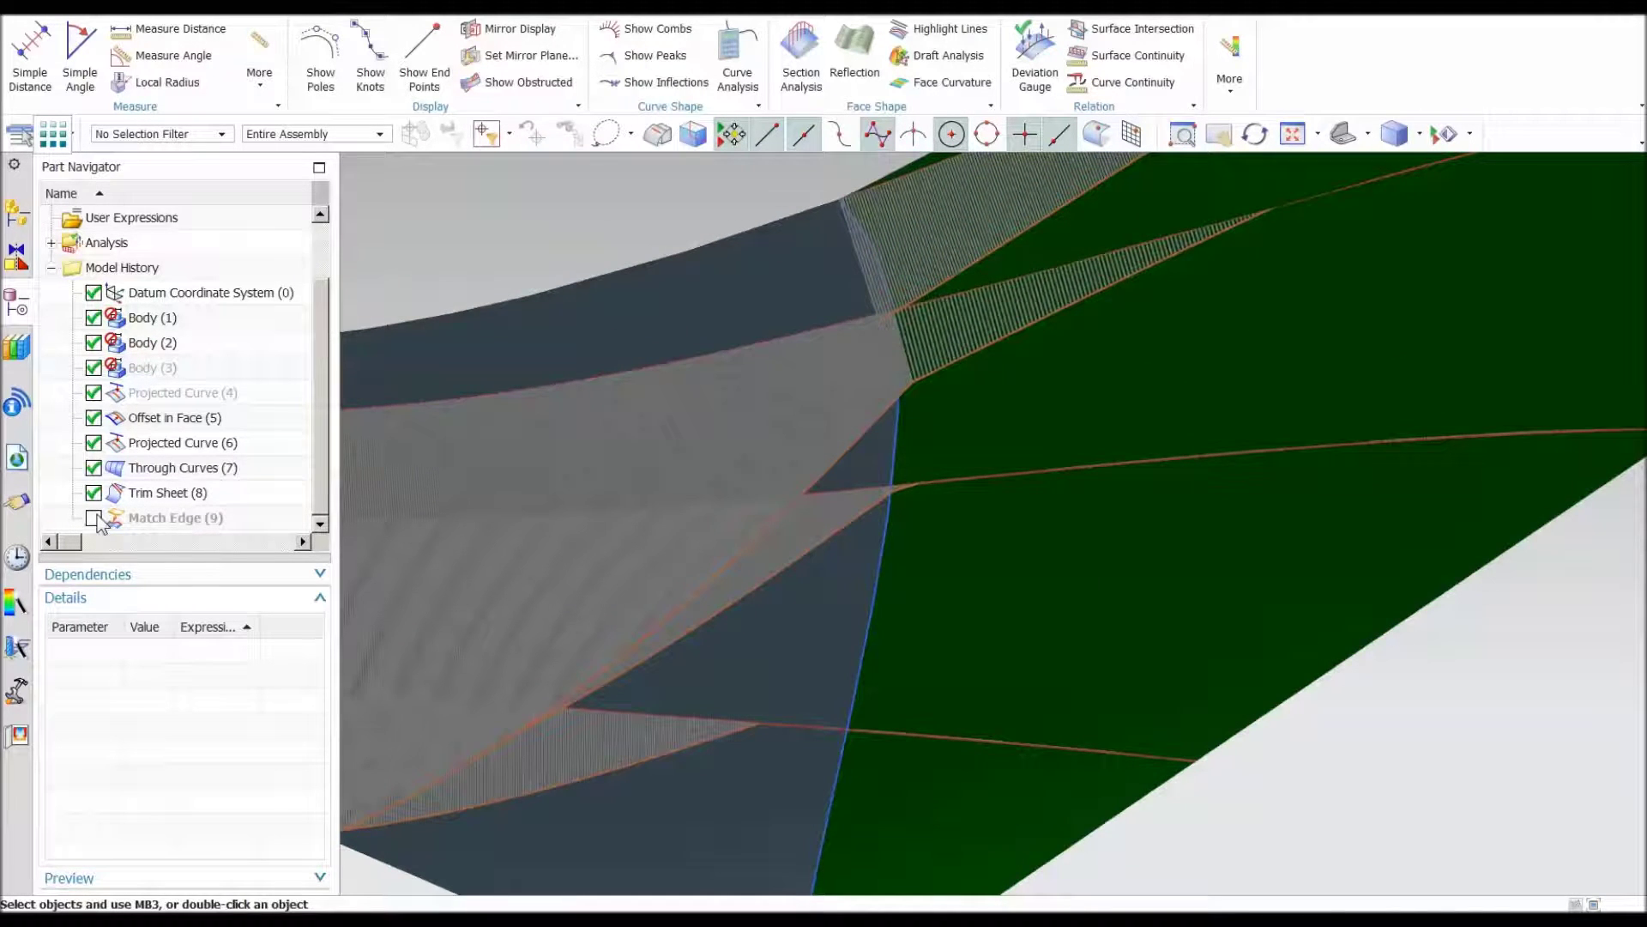
pyautogui.click(94, 517)
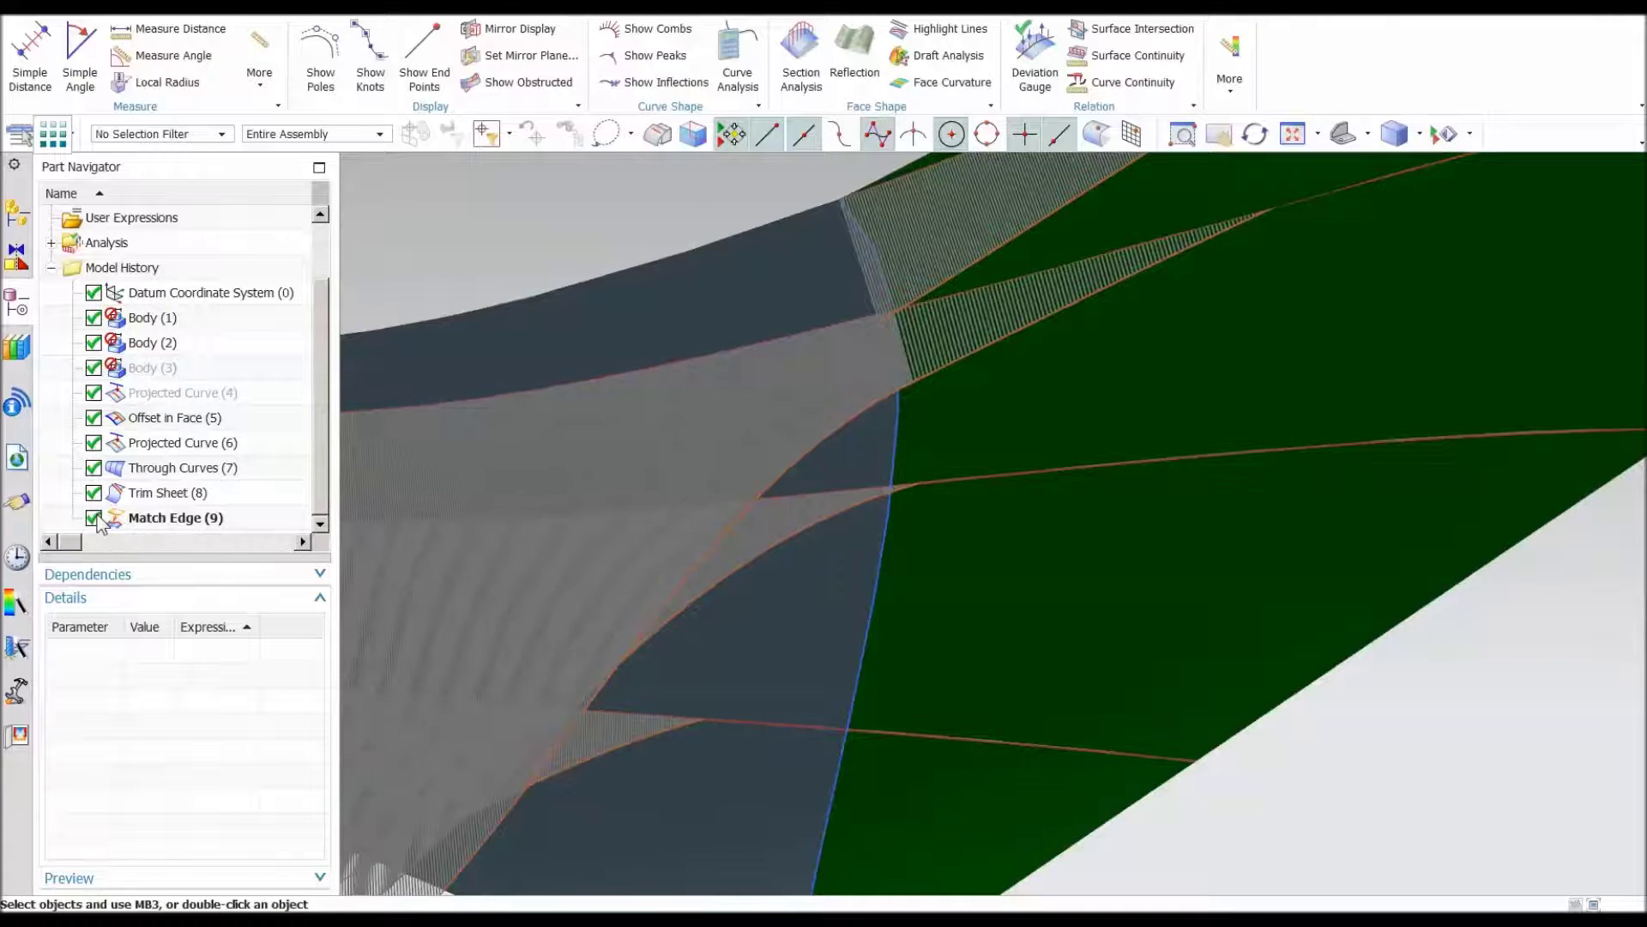
pyautogui.click(94, 517)
pyautogui.click(93, 517)
pyautogui.click(94, 518)
pyautogui.click(93, 518)
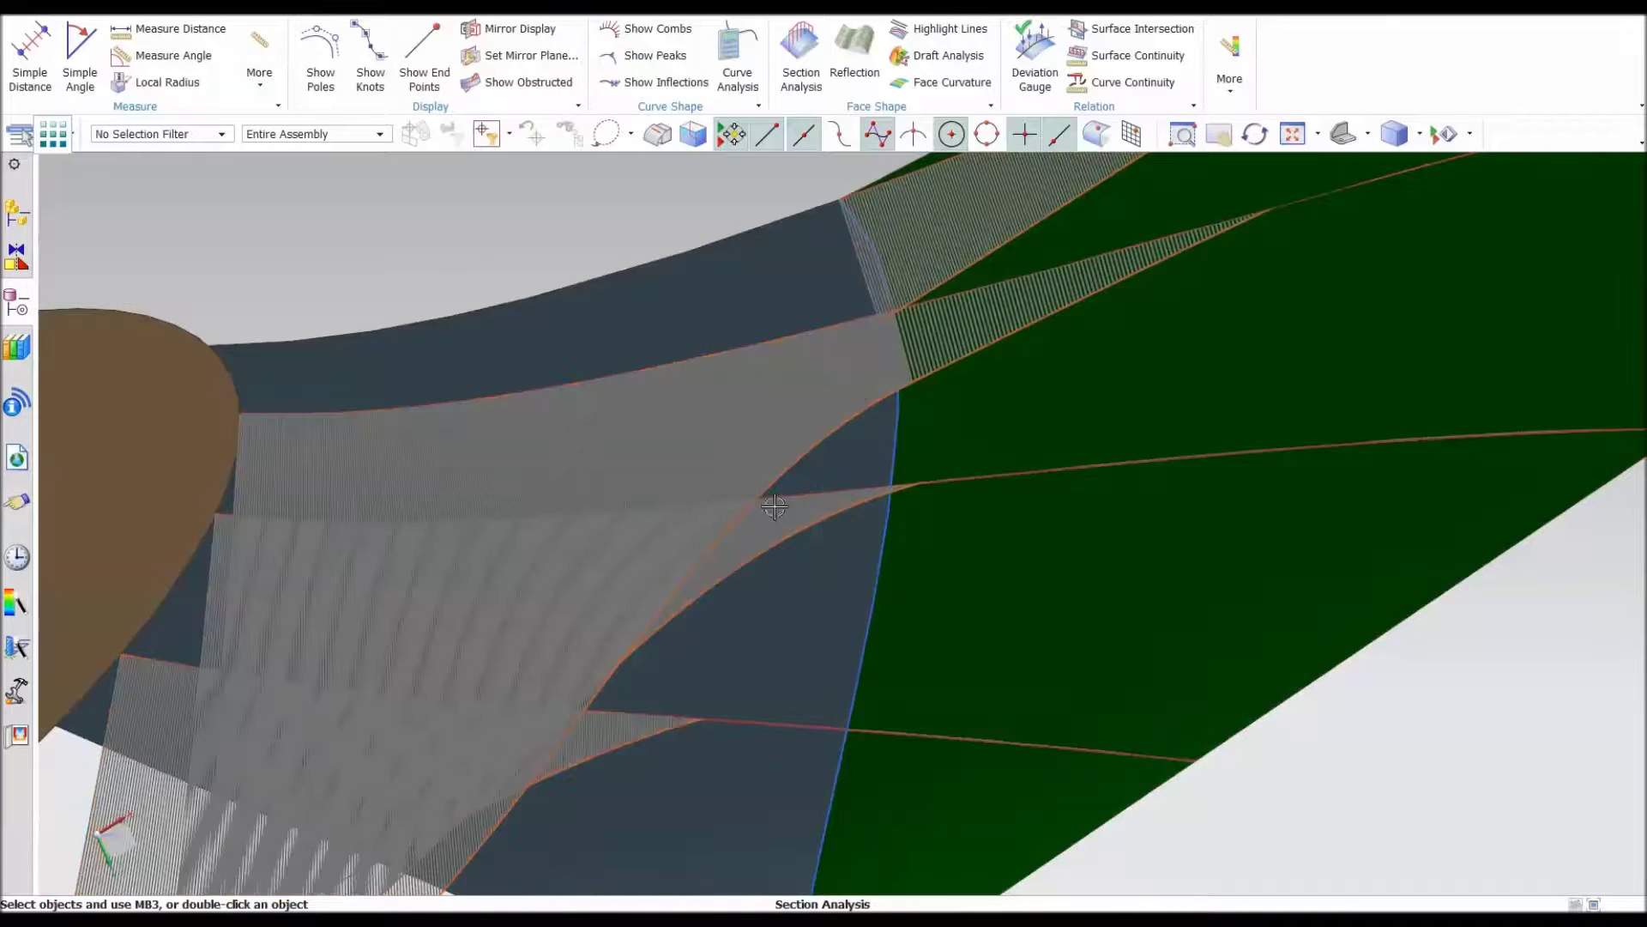
pyautogui.click(16, 302)
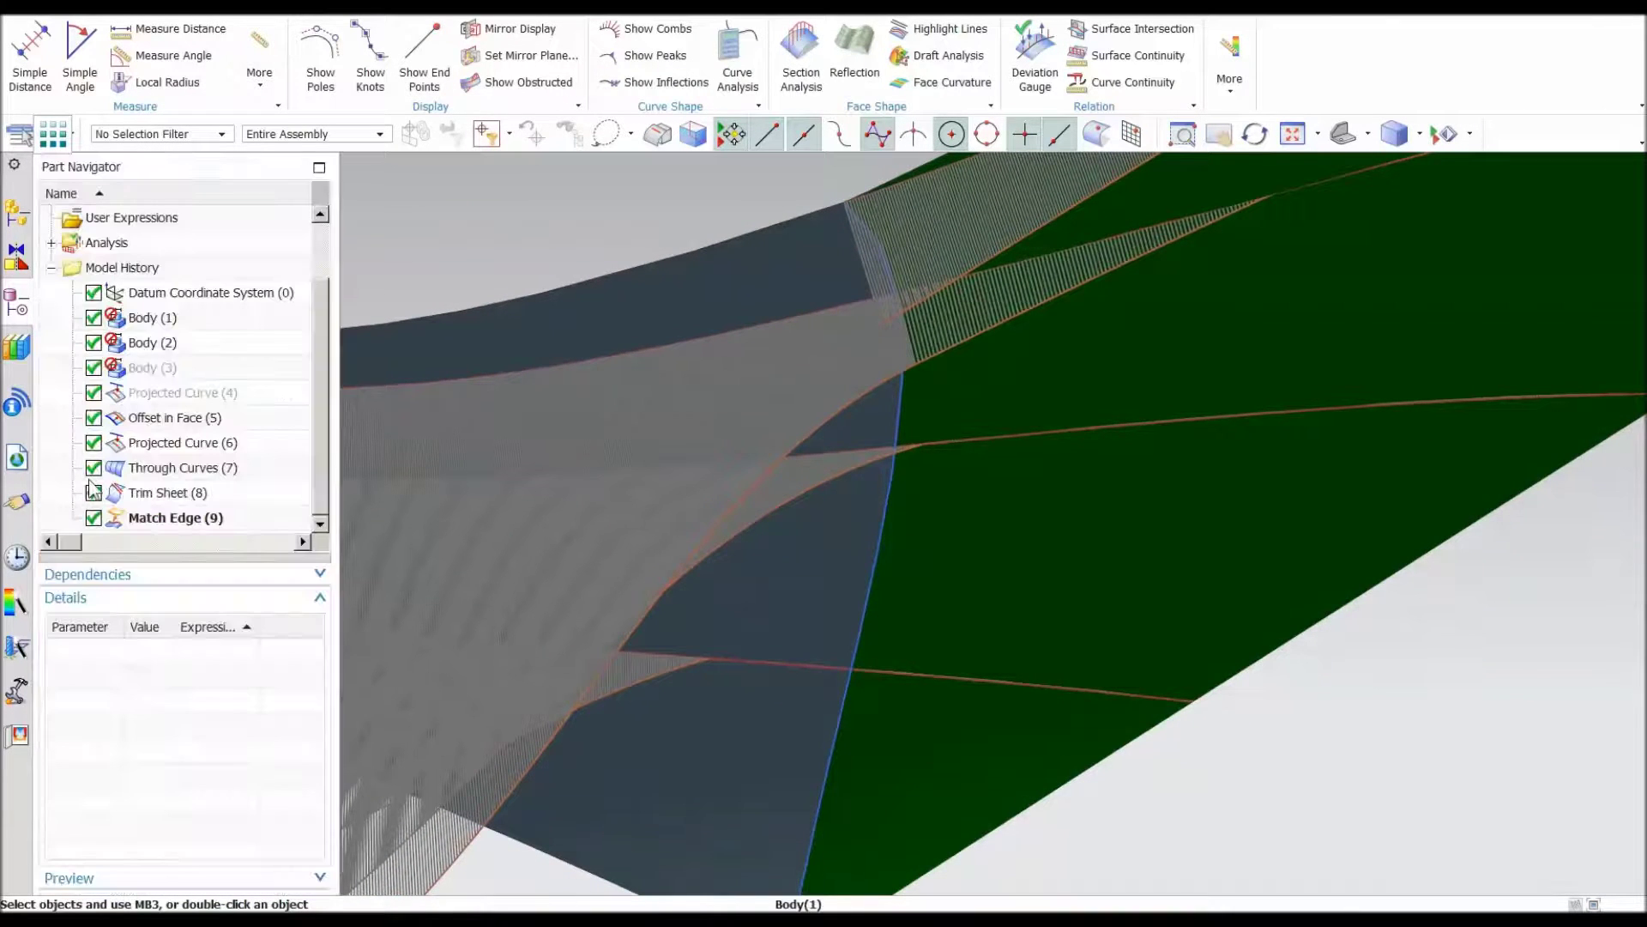
pyautogui.click(93, 522)
pyautogui.click(92, 522)
pyautogui.click(94, 518)
pyautogui.click(93, 518)
pyautogui.click(466, 239)
# - Edit the Offset in Face curve around the wheel arch and reduce its offset to 160 mm
pyautogui.scroll(-10, 460, 221)
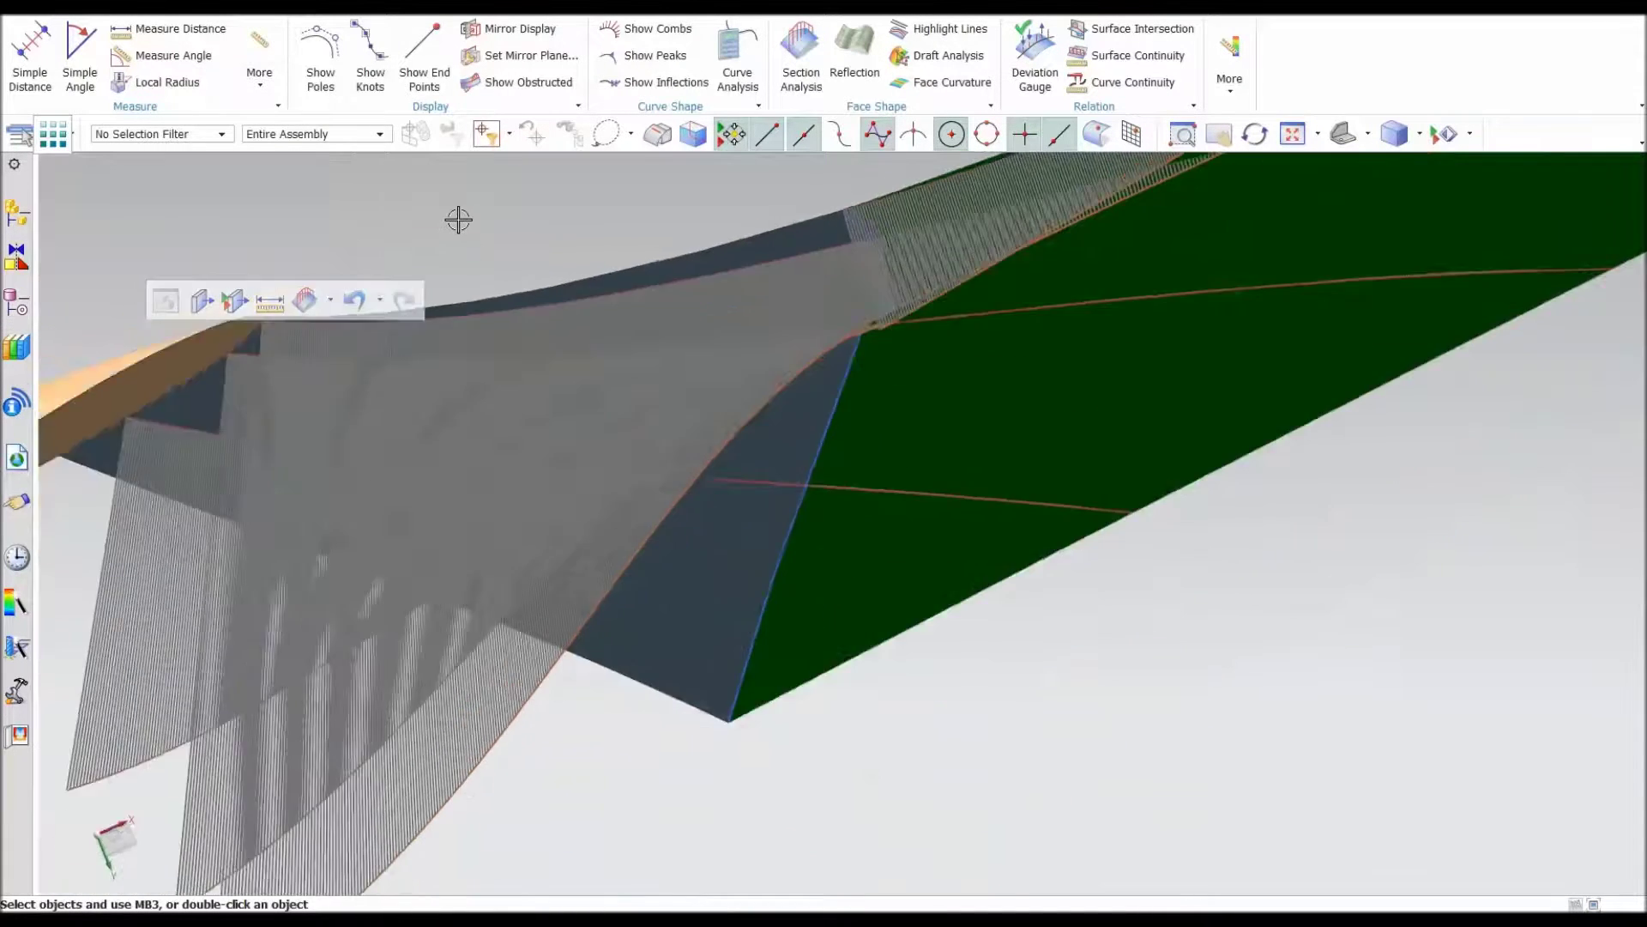
pyautogui.moveTo(854, 239); pyautogui.dragTo(662, 331, button='middle')
pyautogui.doubleClick(658, 335)
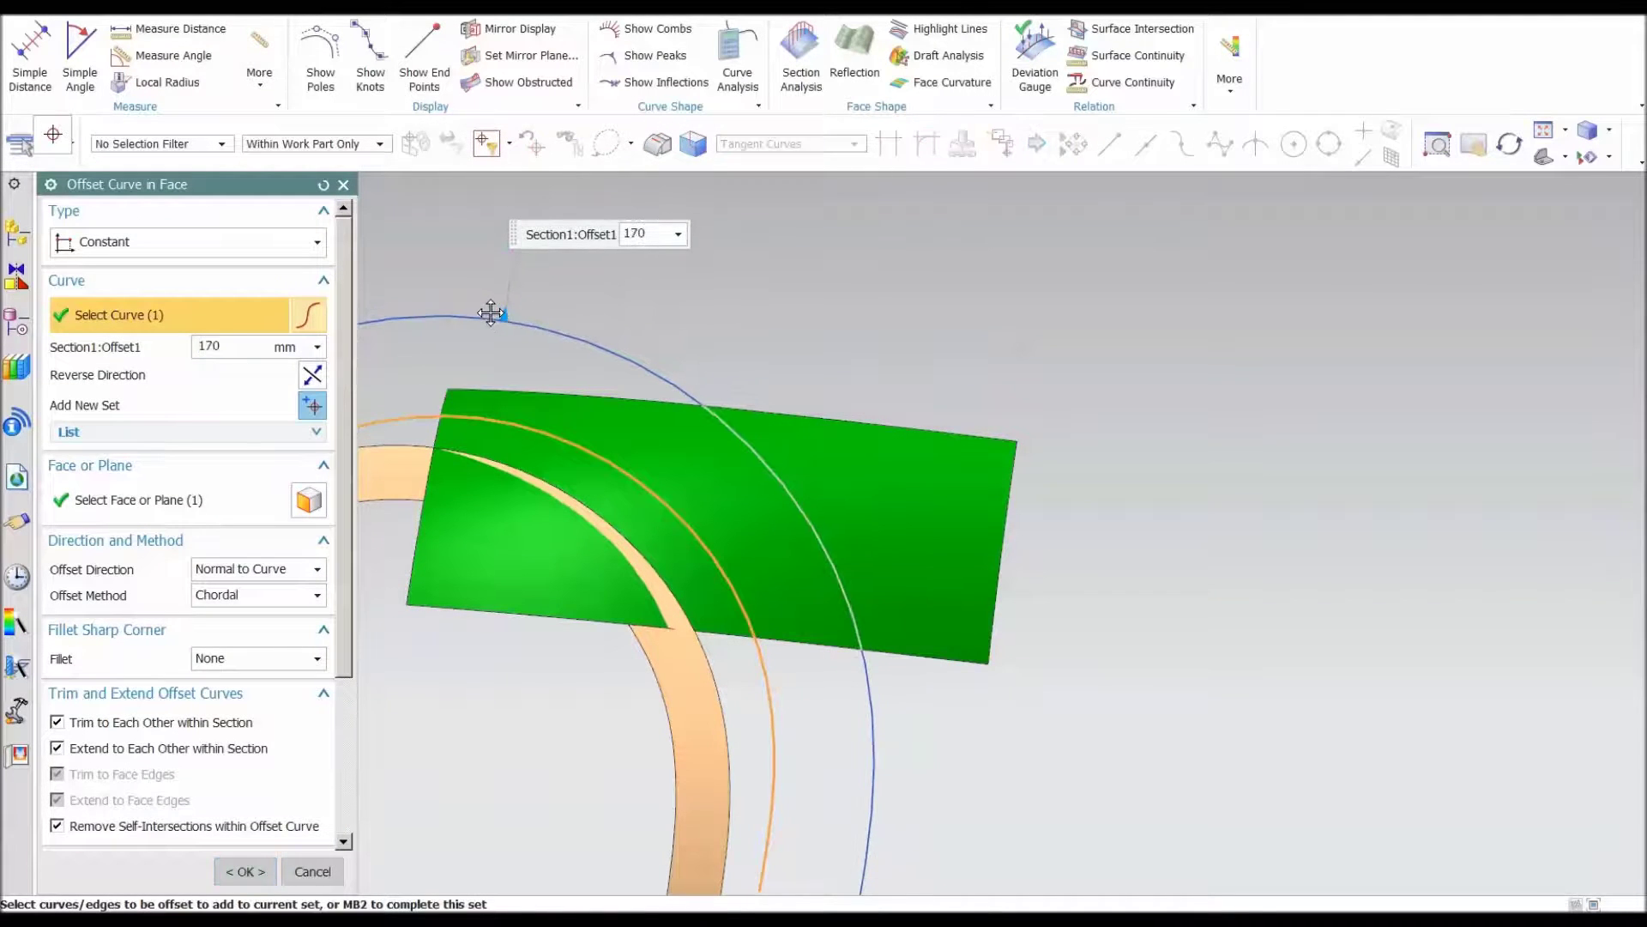
pyautogui.middleClick(775, 253)
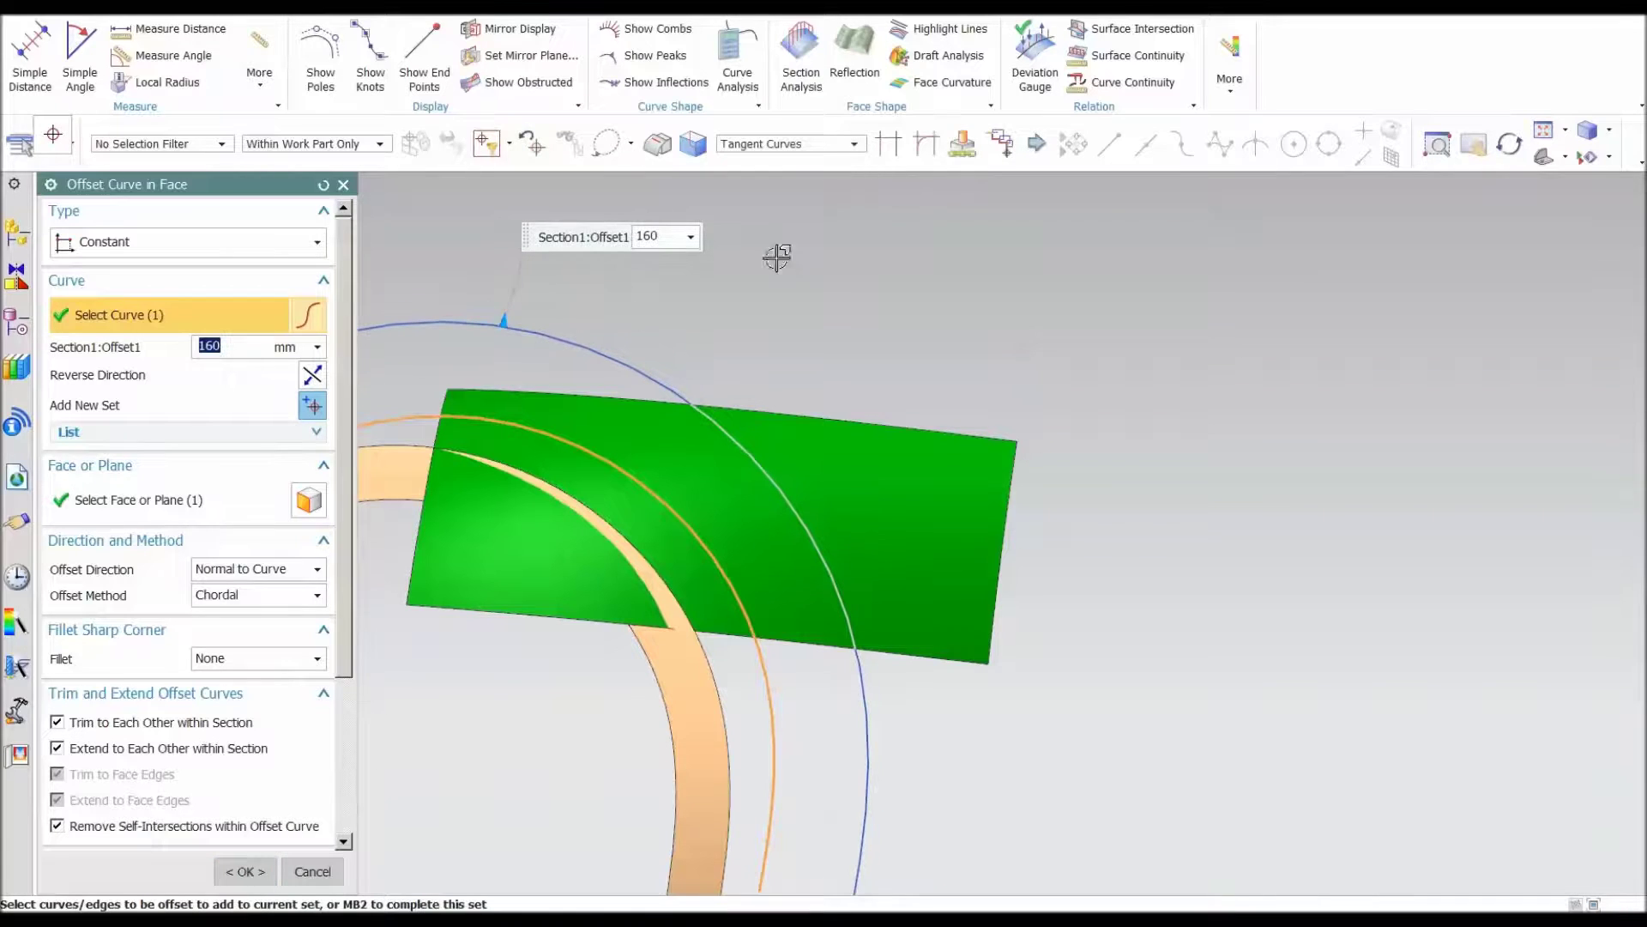
pyautogui.middleClick(908, 309)
# - Reopen the Offset in Face curve and increase its offset from the wheel arch to 230 mm
pyautogui.moveTo(910, 311); pyautogui.dragTo(781, 293, button='middle')
pyautogui.moveTo(735, 527); pyautogui.dragTo(861, 359, button='middle')
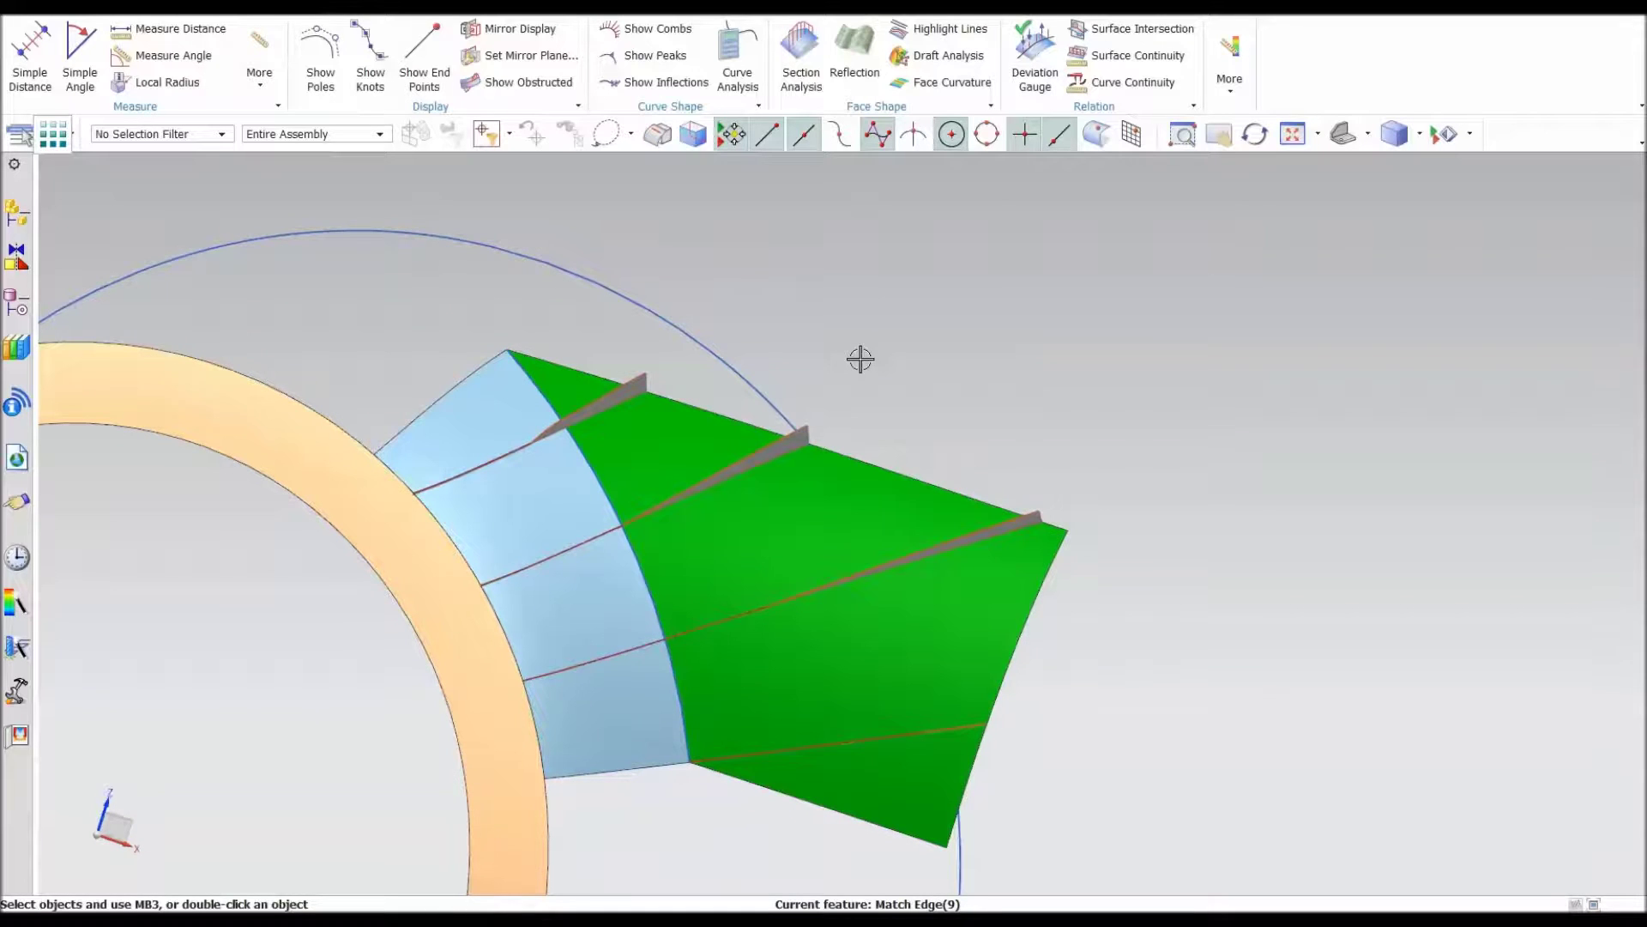
pyautogui.press('F8')
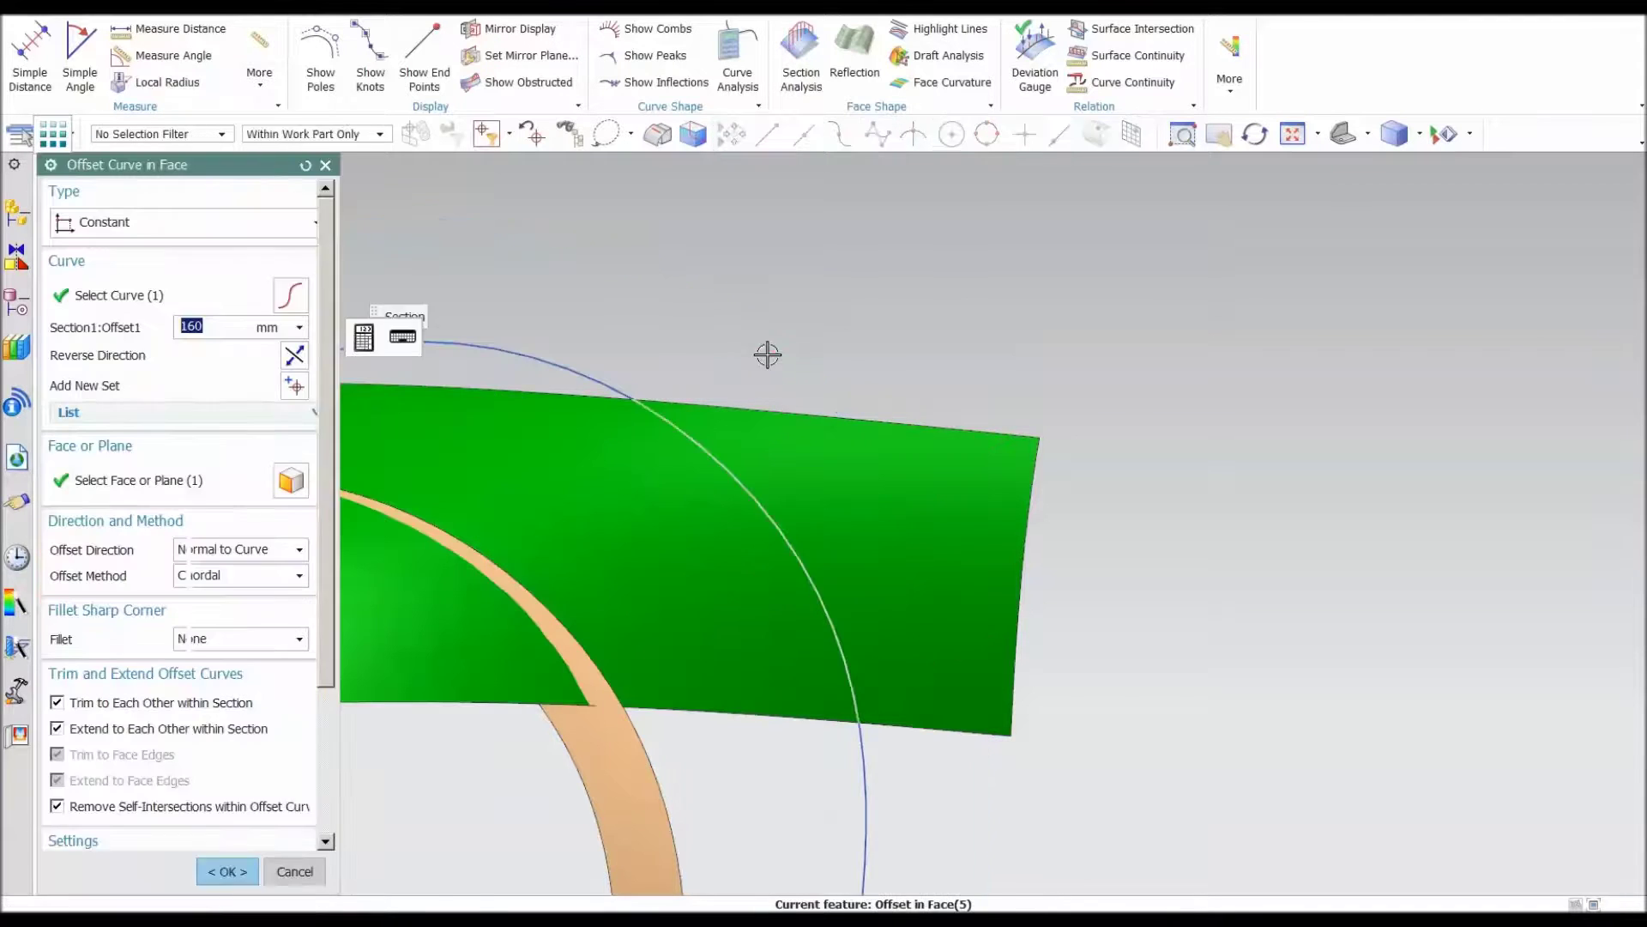
pyautogui.moveTo(490, 245); pyautogui.dragTo(497, 231)
pyautogui.middleClick(1225, 456)
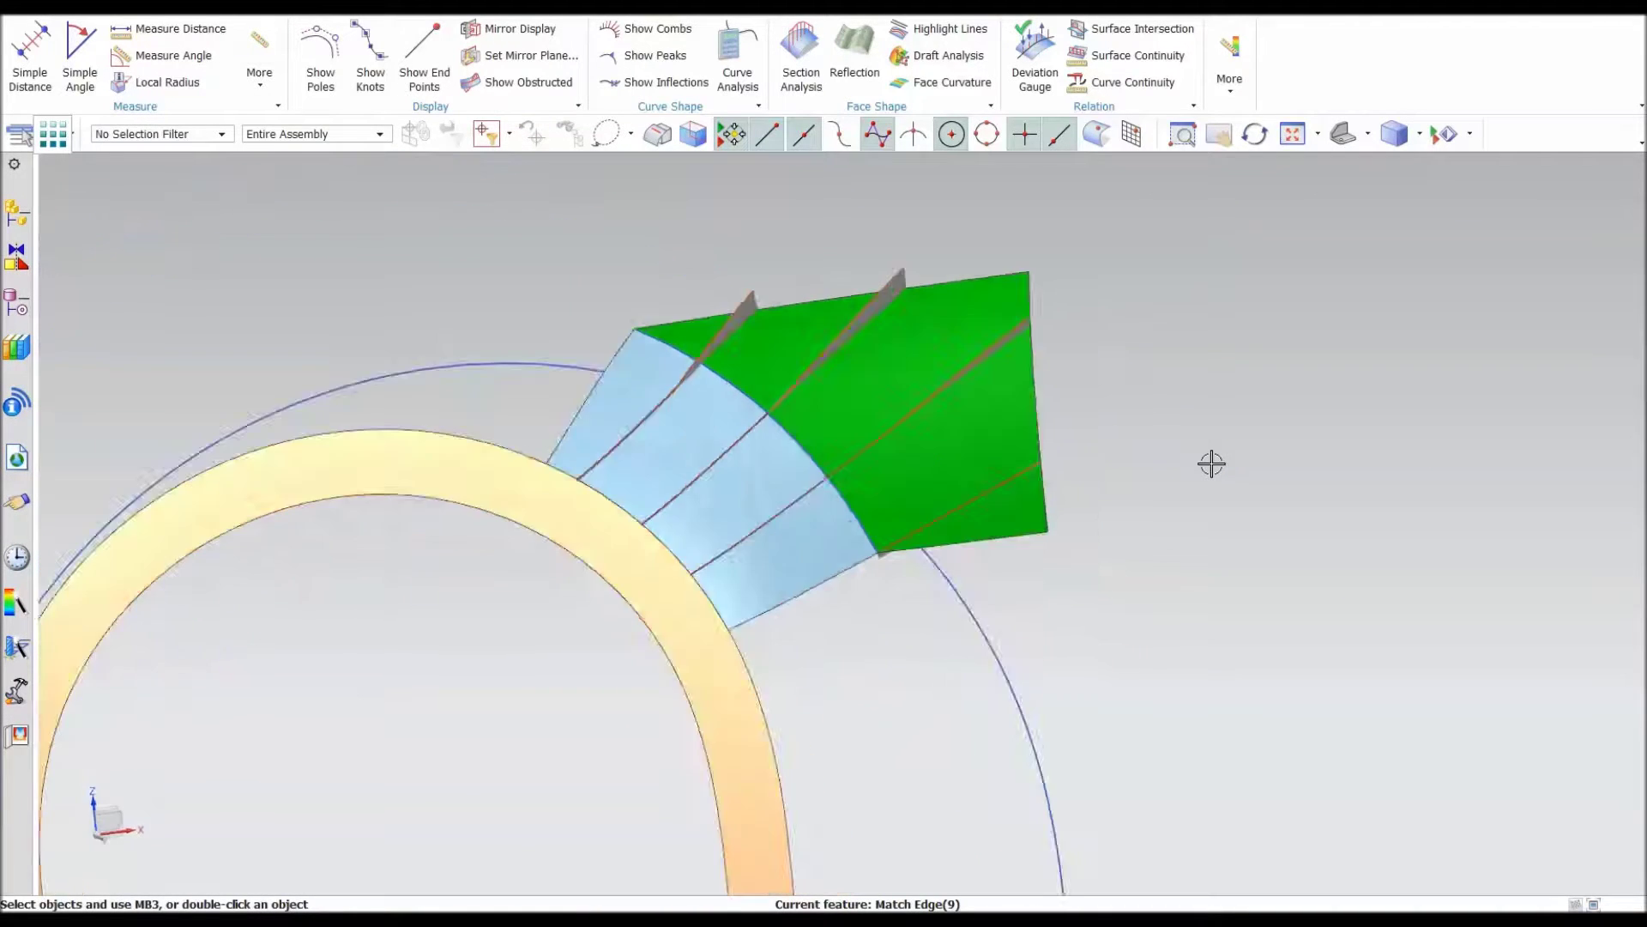
# - Set the Offset in Face feature's section offset expression to 250 in the feature details, with the blend's curvature combs in view
pyautogui.moveTo(1212, 463); pyautogui.dragTo(894, 559, button='middle')
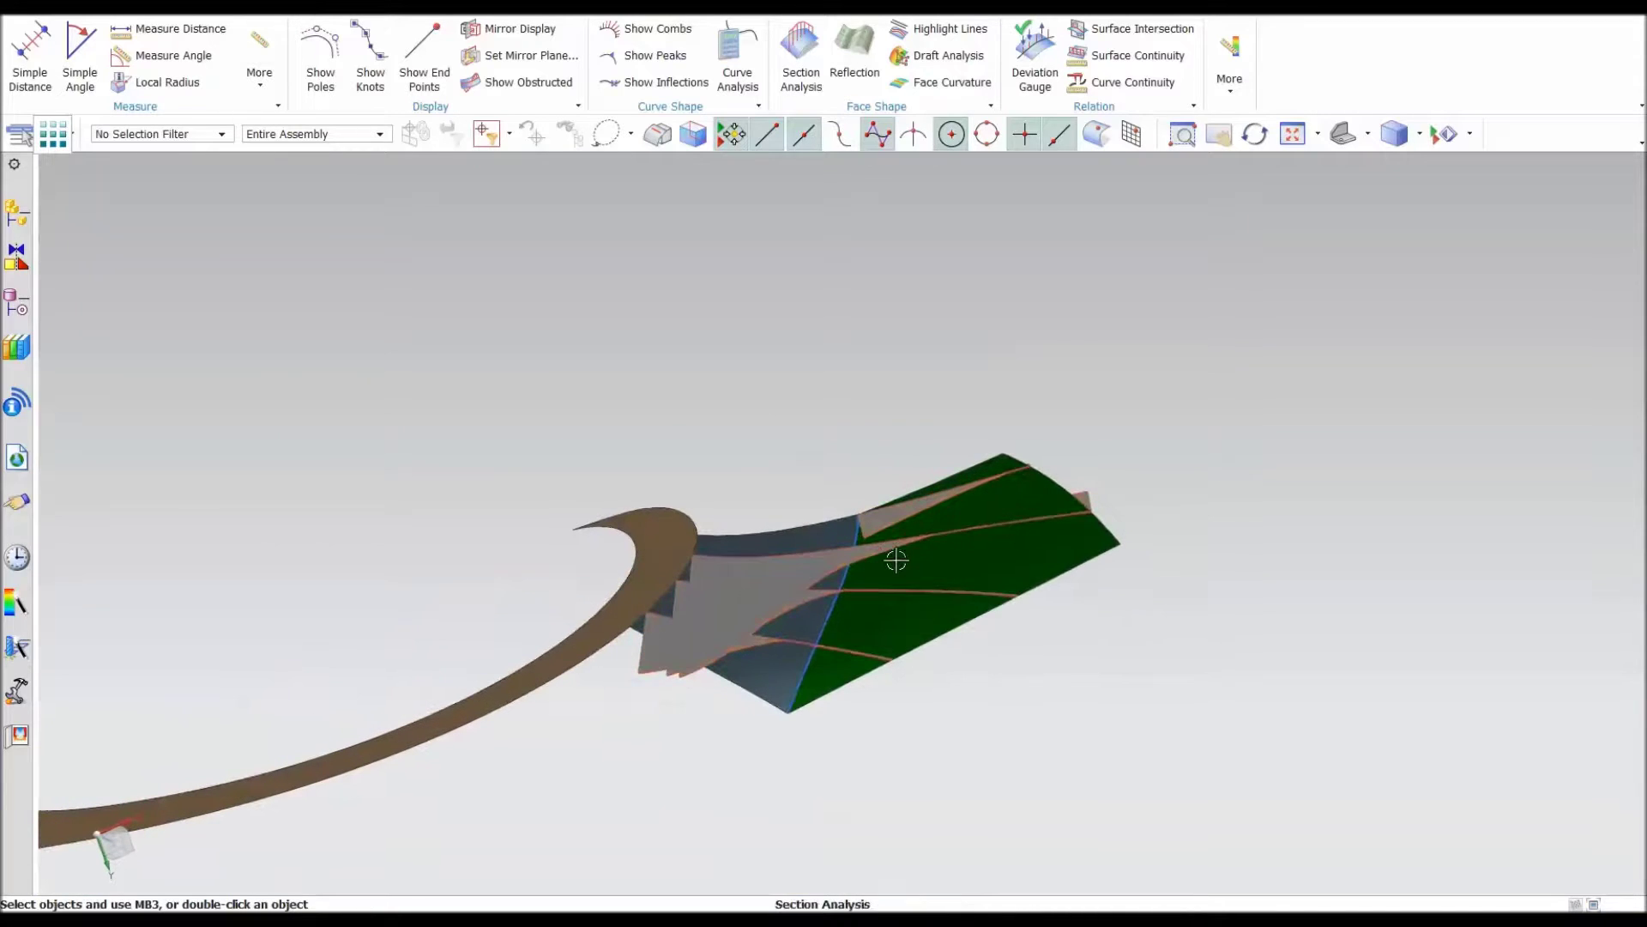
pyautogui.click(17, 302)
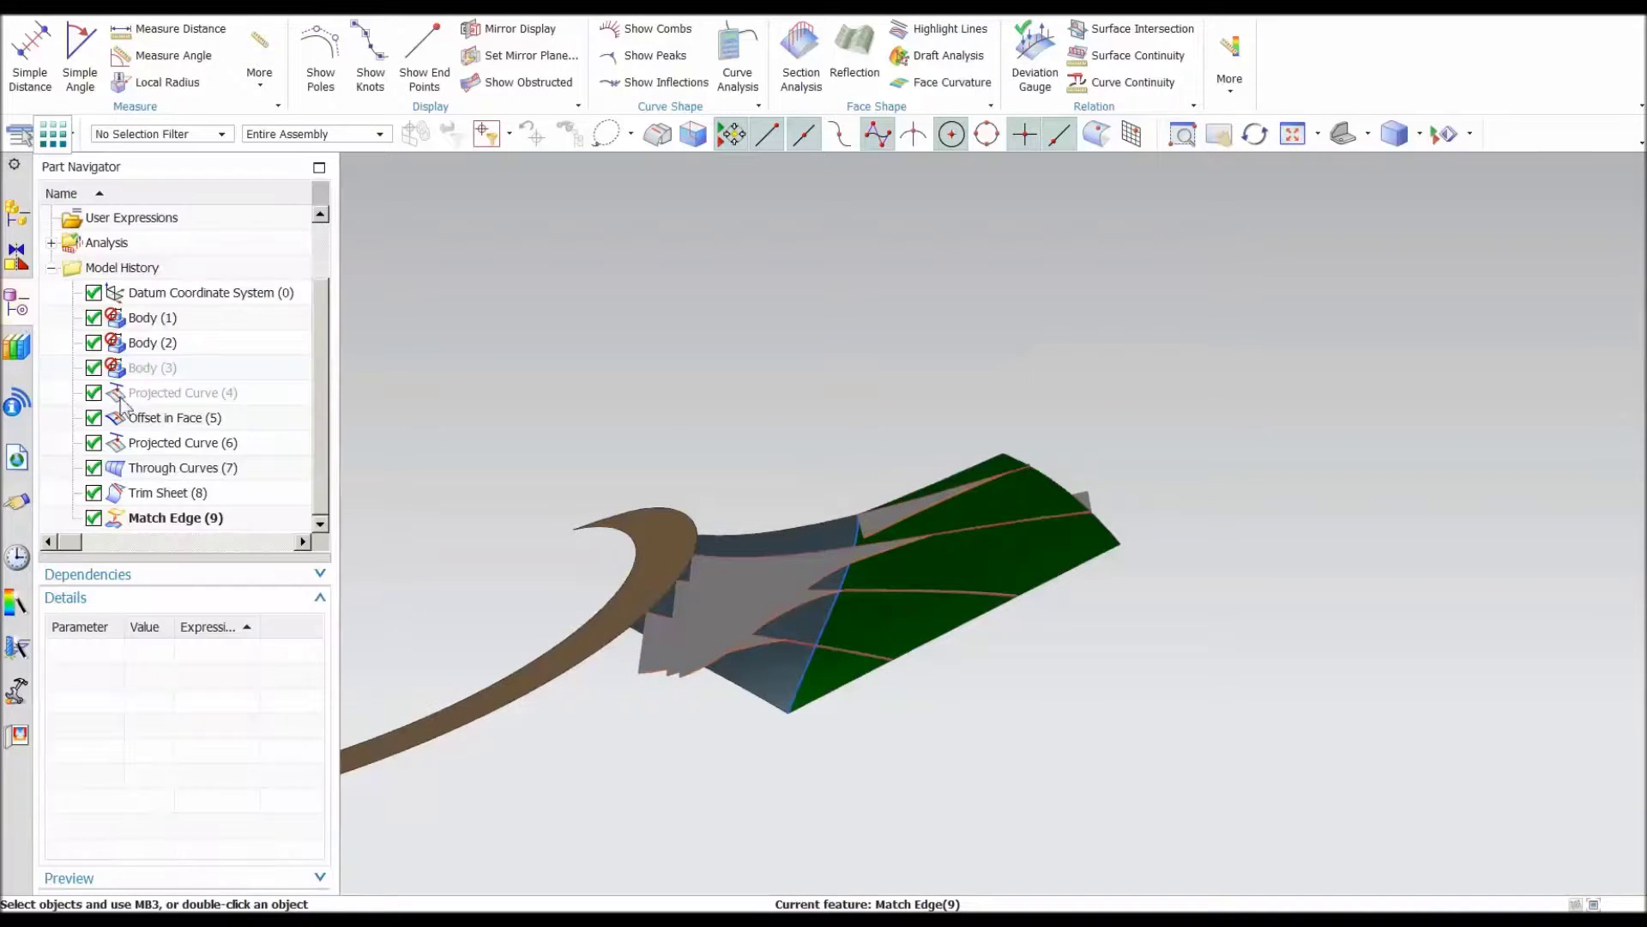
pyautogui.click(176, 418)
pyautogui.click(231, 658)
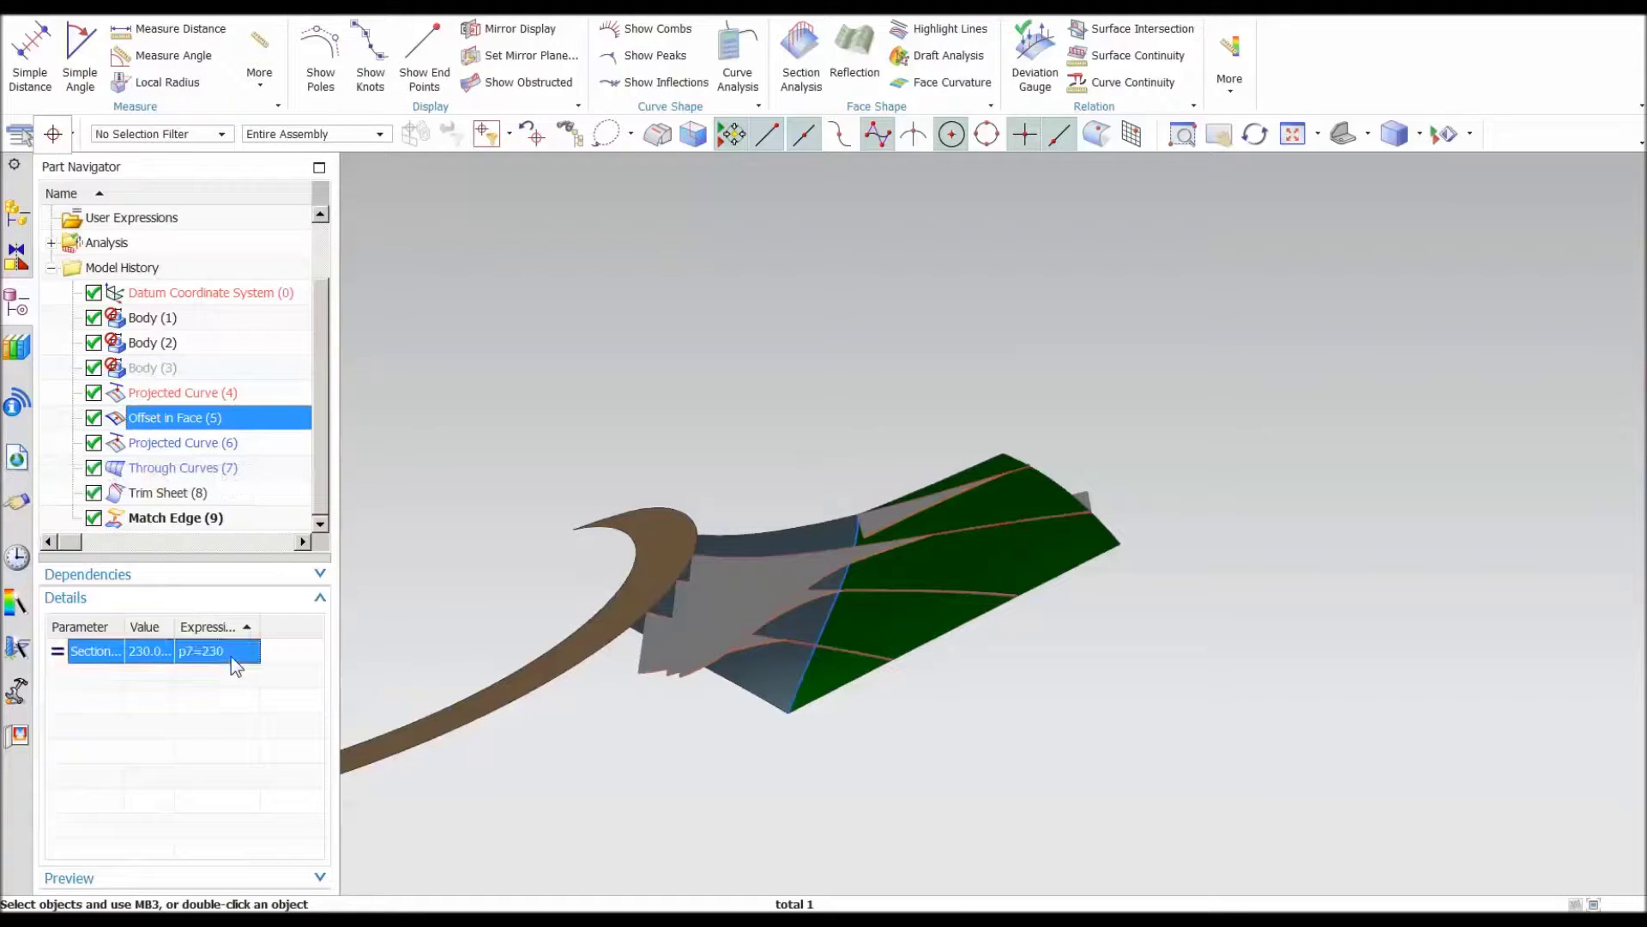
pyautogui.write('250')
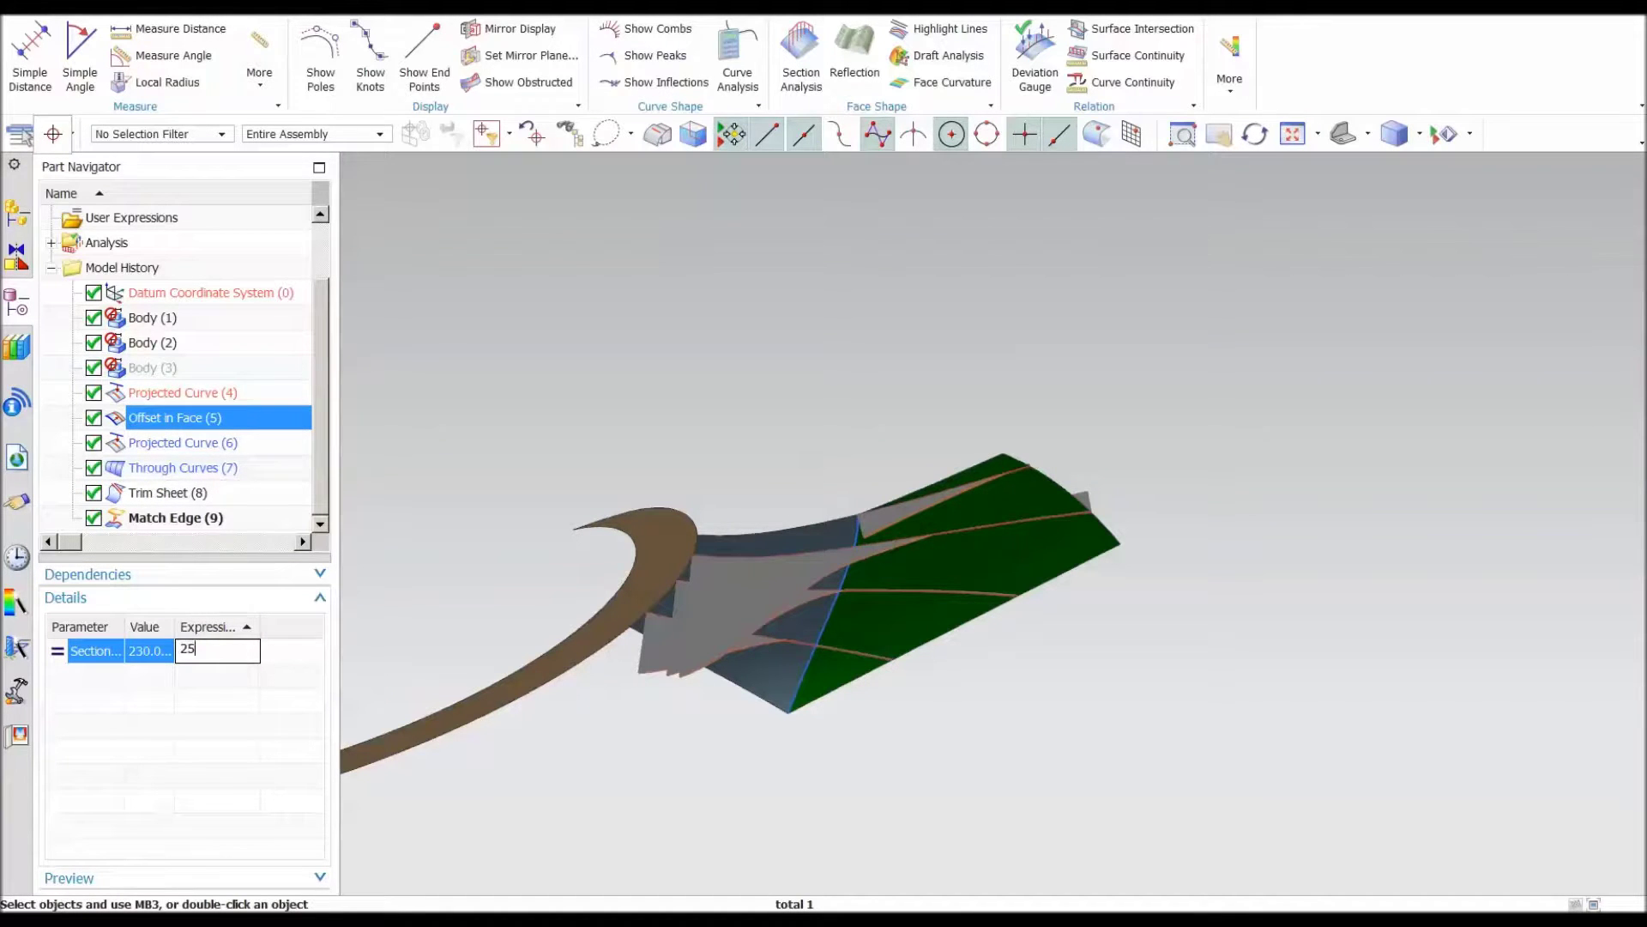
pyautogui.press('Return')
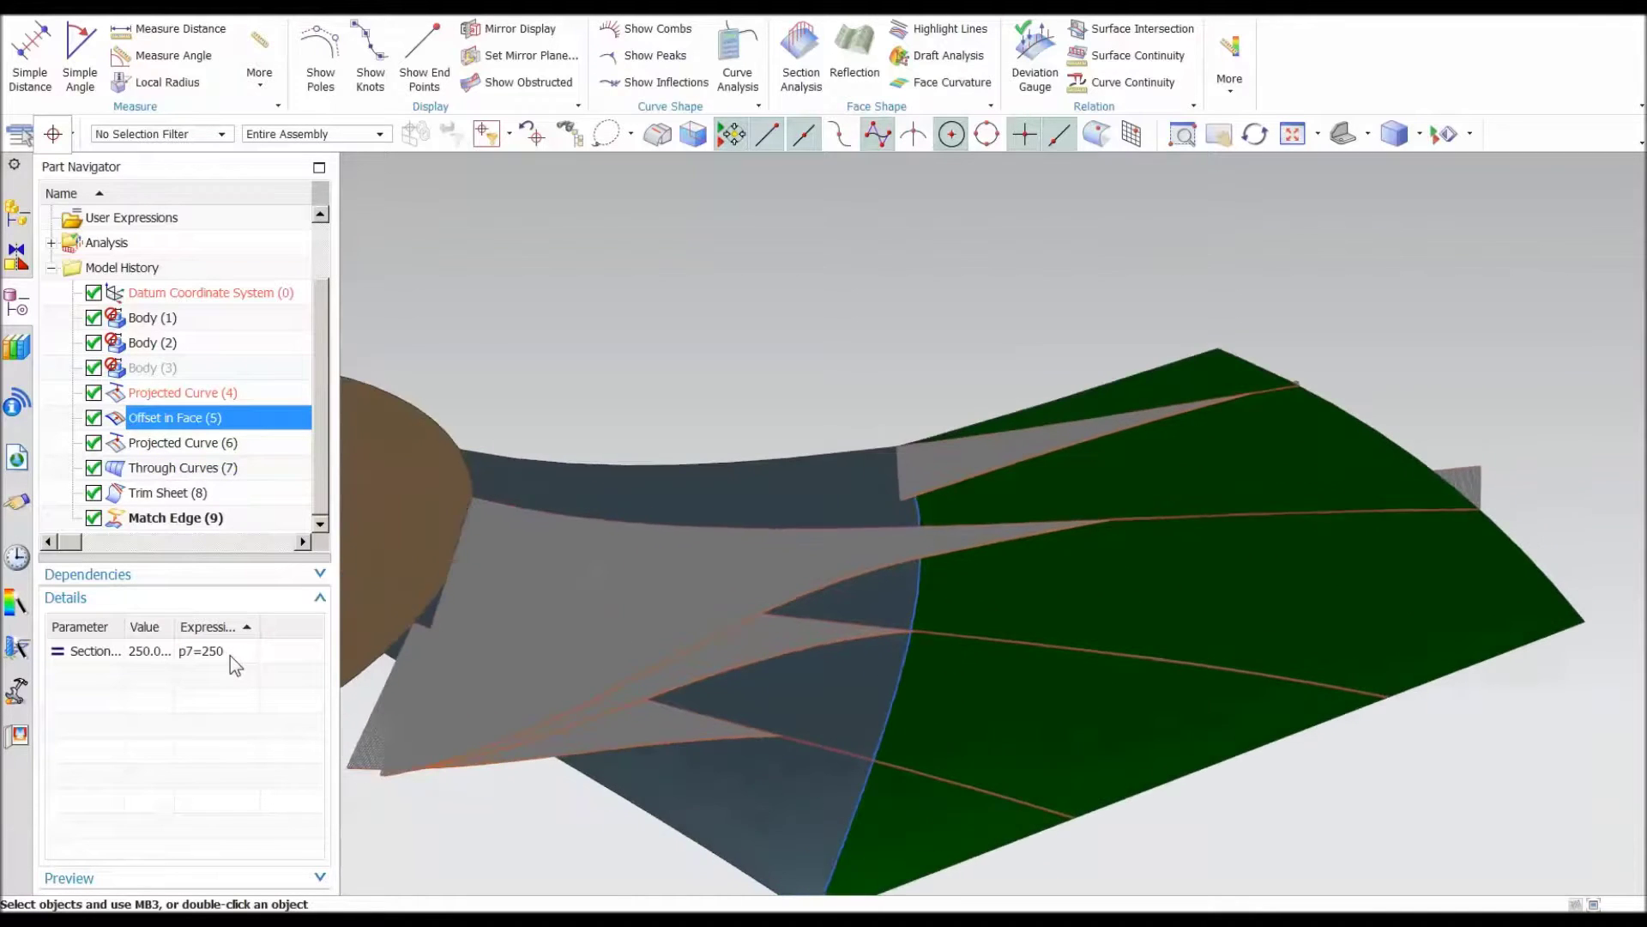
# - Change the section offset expression of the Offset in Face feature to 275
pyautogui.doubleClick(229, 655)
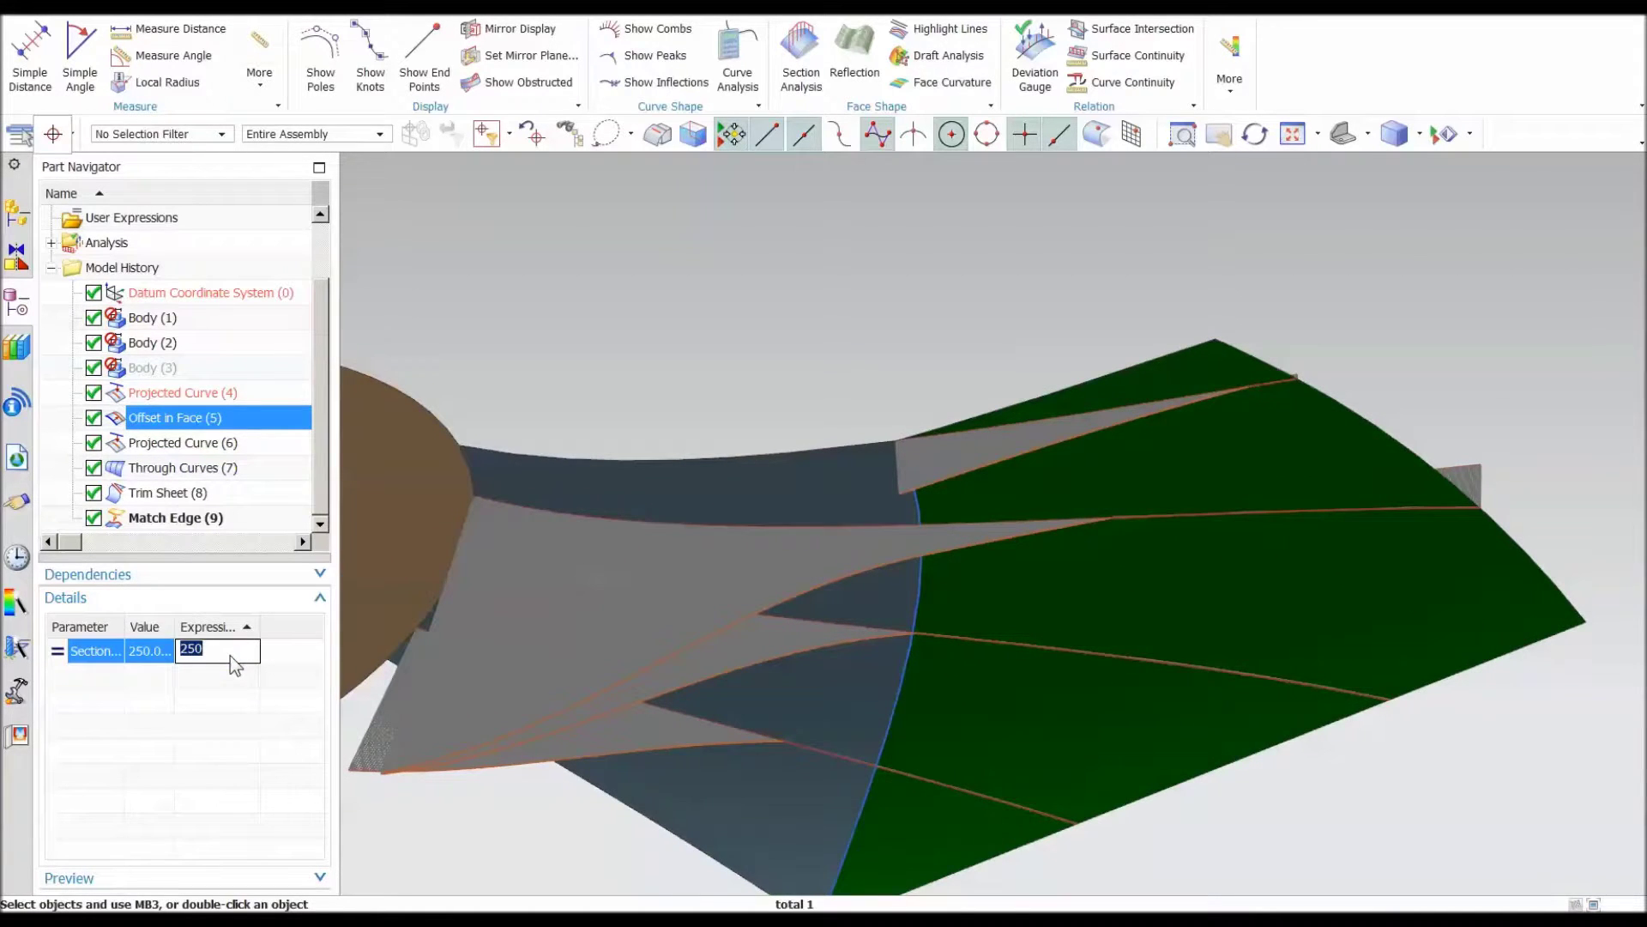
pyautogui.write('275')
pyautogui.press('Return')
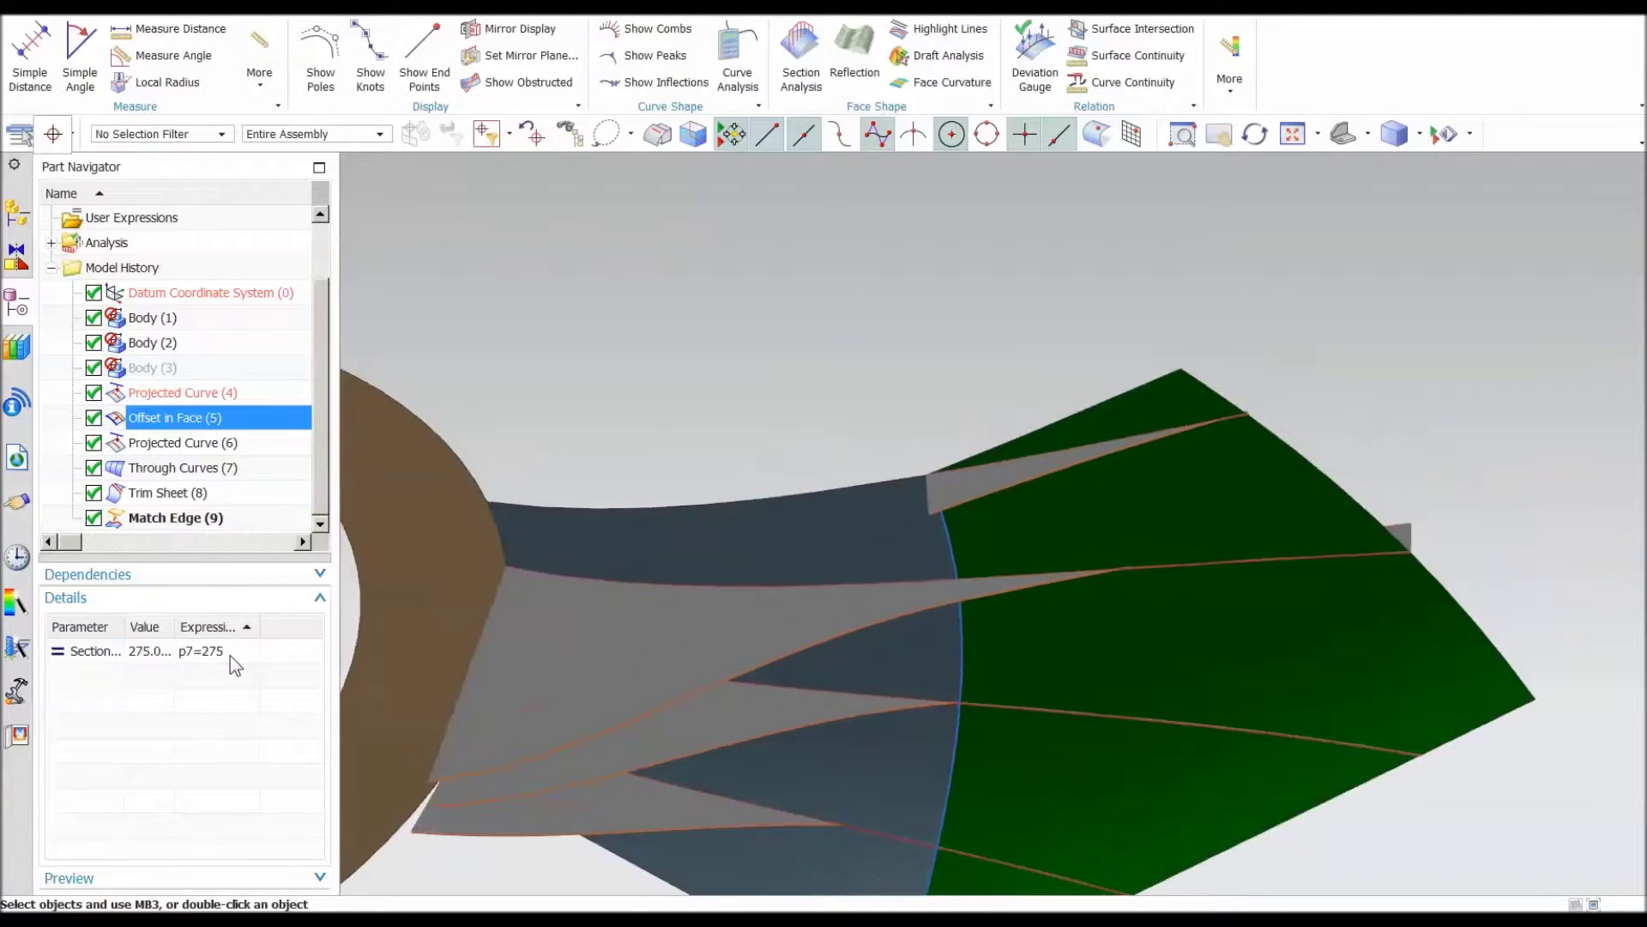